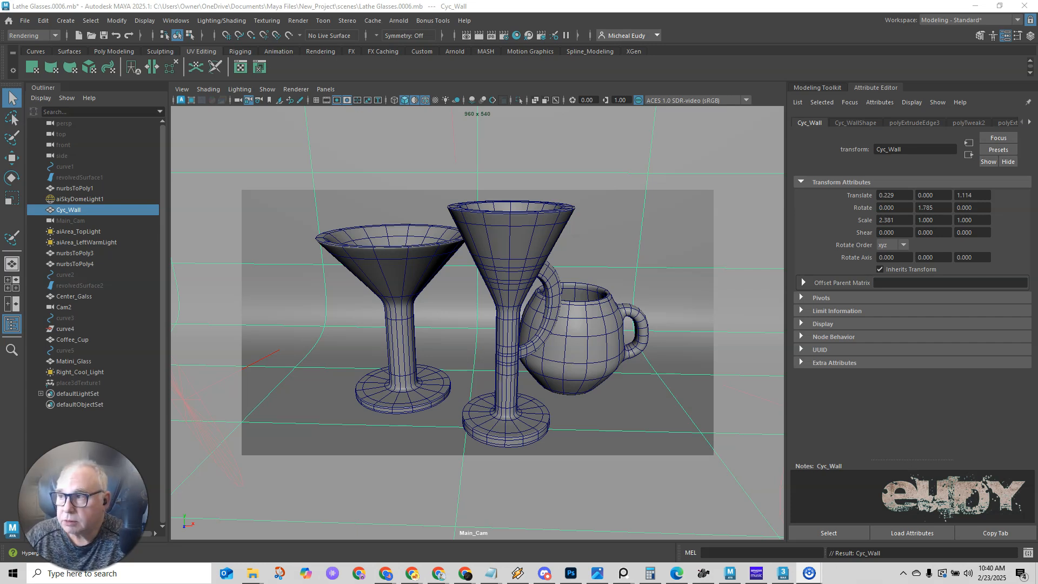
# Bring the Arnold RenderView over the scene and resize it to a narrow window beside the camera view.
pyautogui.moveTo(1037, 92); pyautogui.dragTo(566, 52)
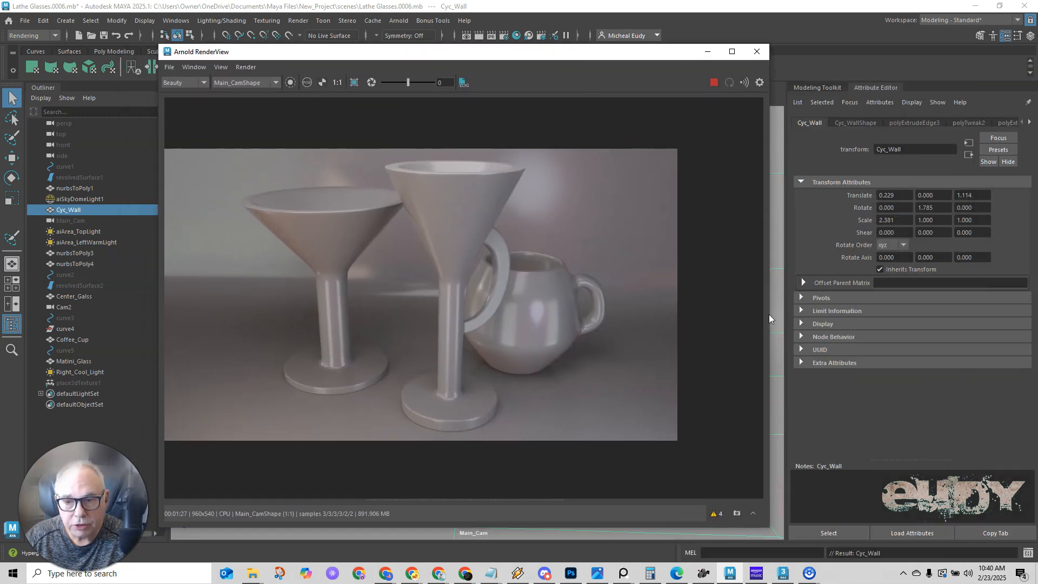
pyautogui.moveTo(770, 316); pyautogui.dragTo(835, 311)
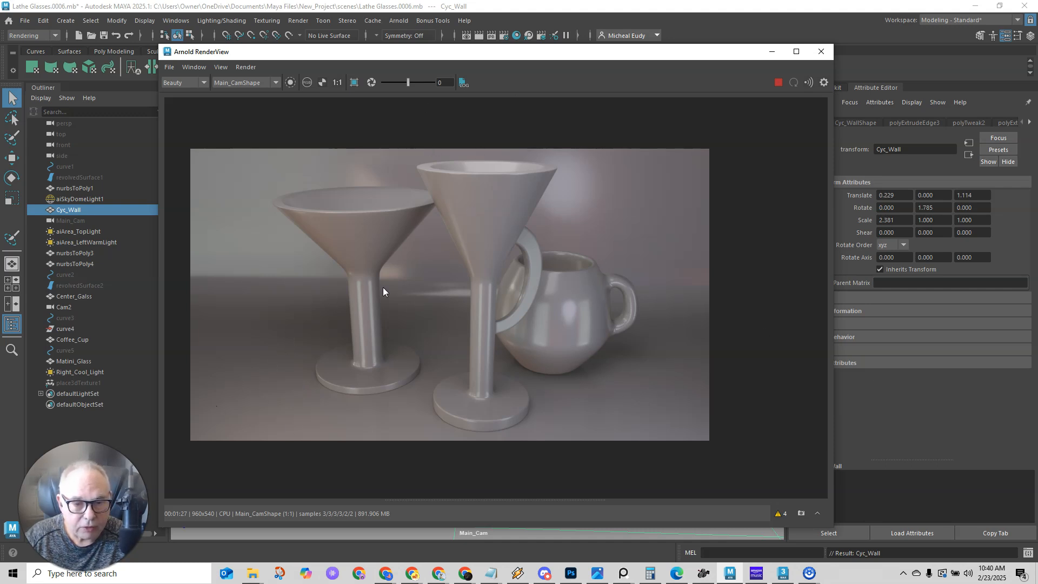
pyautogui.moveTo(442, 58); pyautogui.dragTo(320, 54)
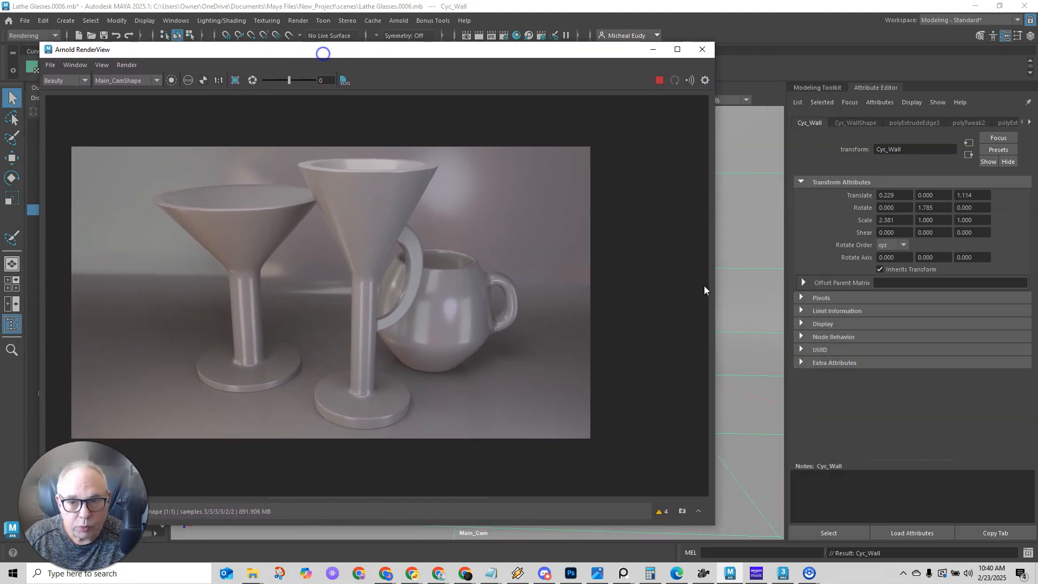
pyautogui.moveTo(714, 301); pyautogui.dragTo(231, 303)
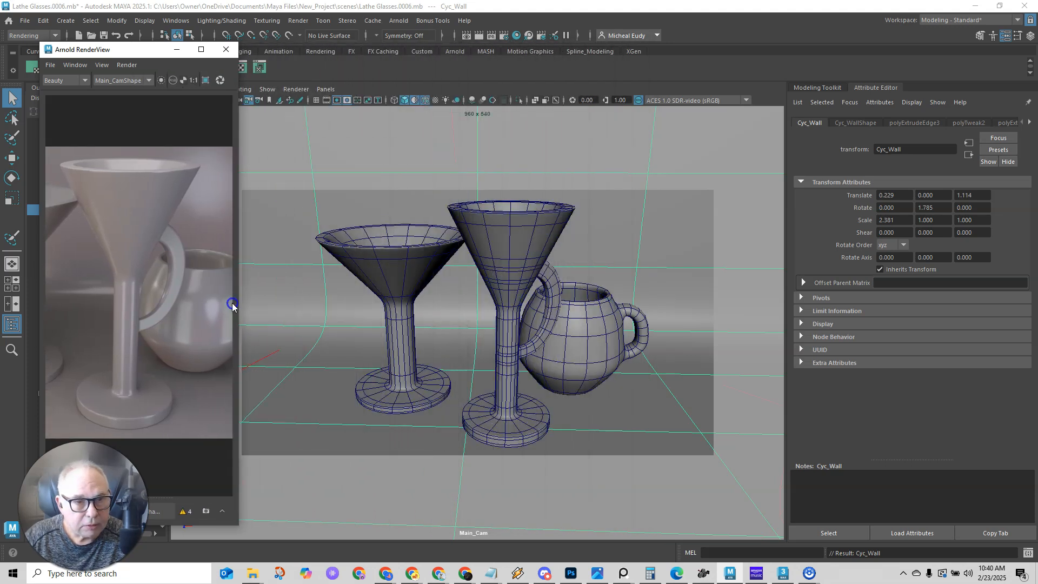
pyautogui.moveTo(240, 135); pyautogui.dragTo(330, 135)
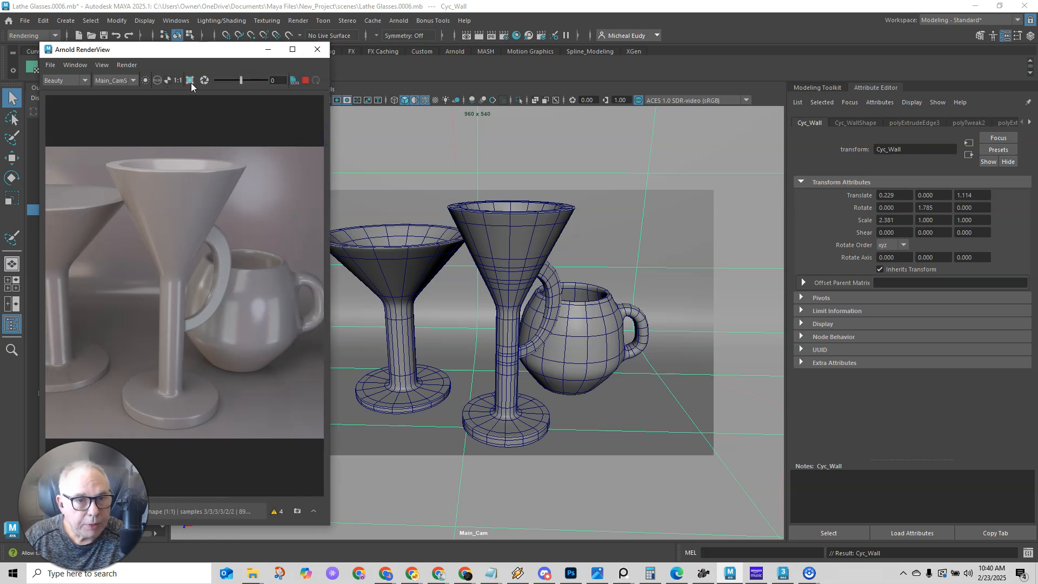
# Crop the Arnold render to a region around the centre glass and narrow the RenderView window to fit.
pyautogui.click(190, 80)
pyautogui.moveTo(92, 147); pyautogui.dragTo(258, 450)
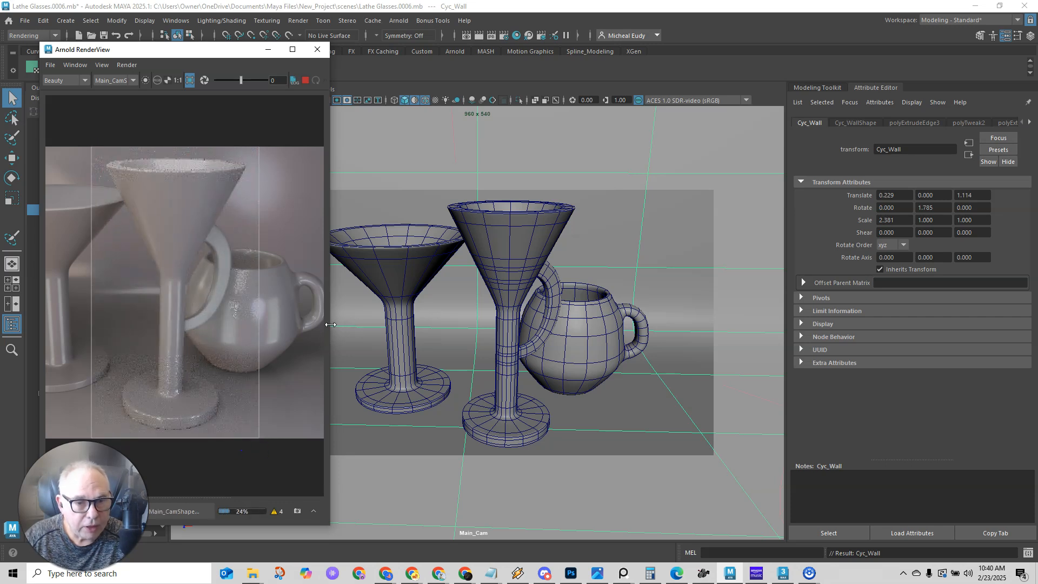
pyautogui.moveTo(329, 325); pyautogui.dragTo(262, 326)
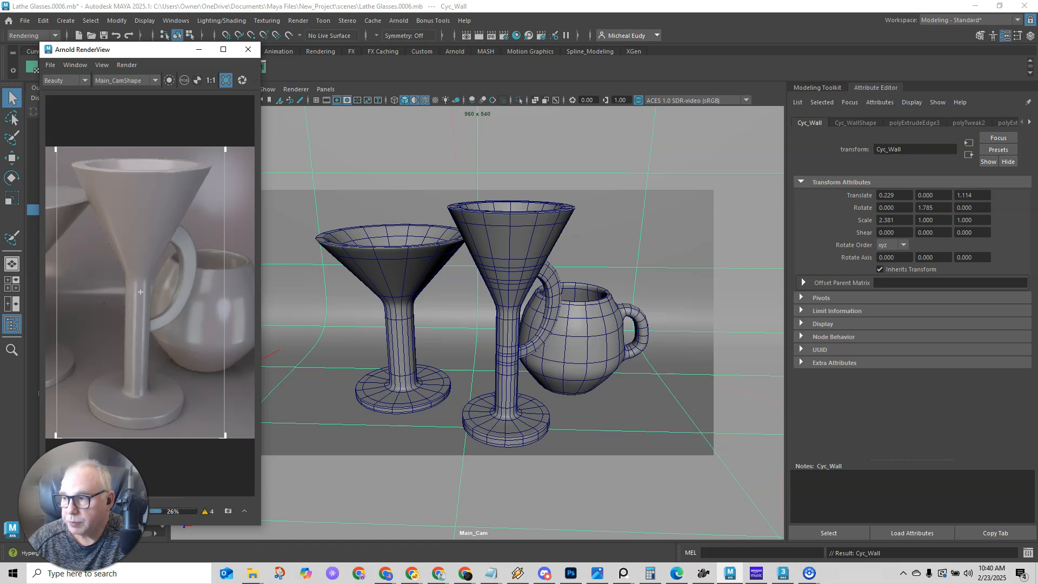
# Place the Hypershade window beside the RenderView and deselect the aiStandardSurface9 node in the Glass graph.
pyautogui.moveTo(1037, 162); pyautogui.dragTo(563, 35)
pyautogui.moveTo(574, 255); pyautogui.dragTo(560, 263)
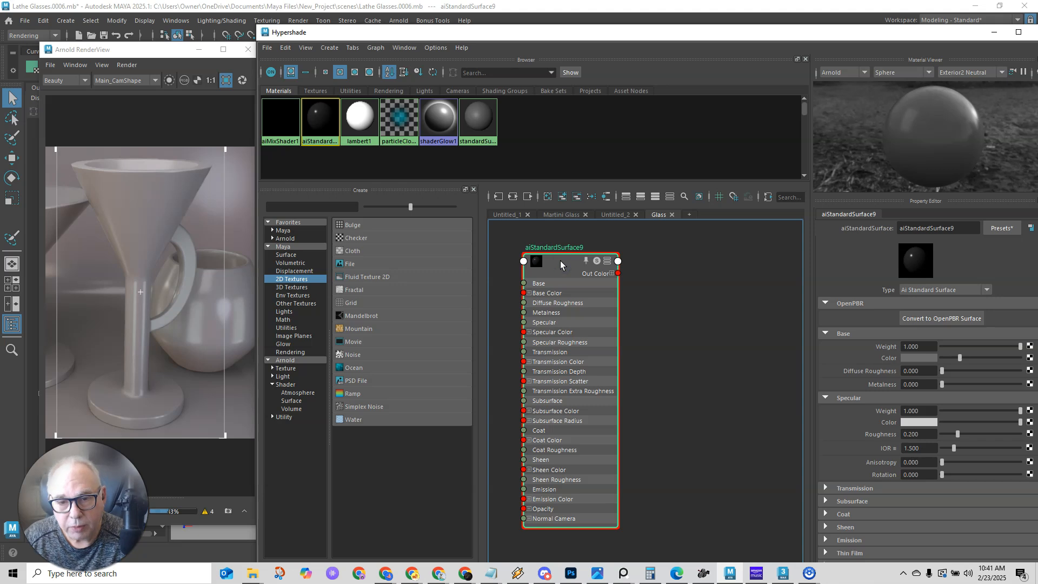
pyautogui.click(644, 265)
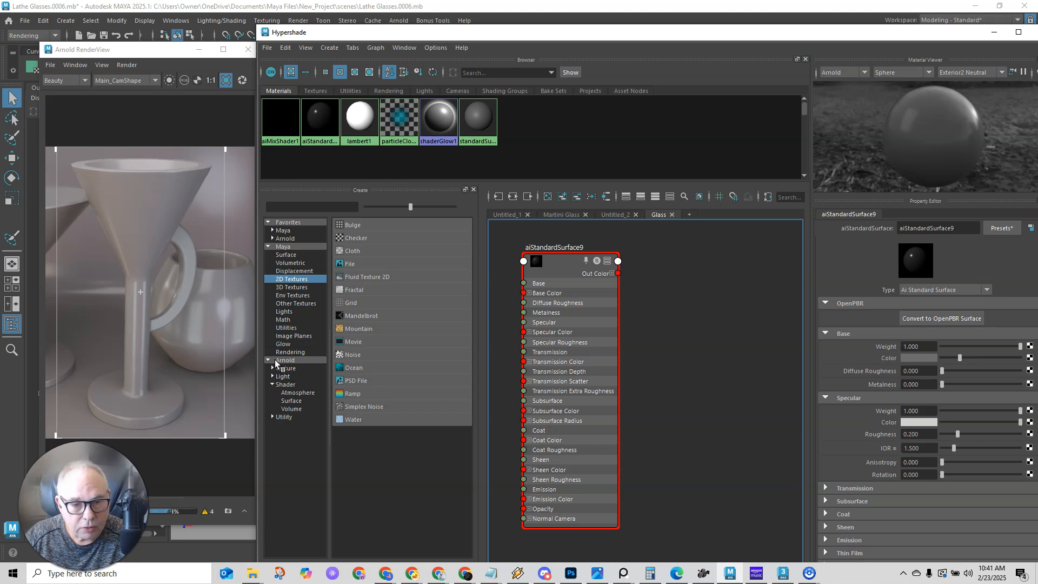
# Create an aiStandardSurface from Arnold's shader list and delete it together with its shading group.
pyautogui.click(292, 393)
pyautogui.click(285, 384)
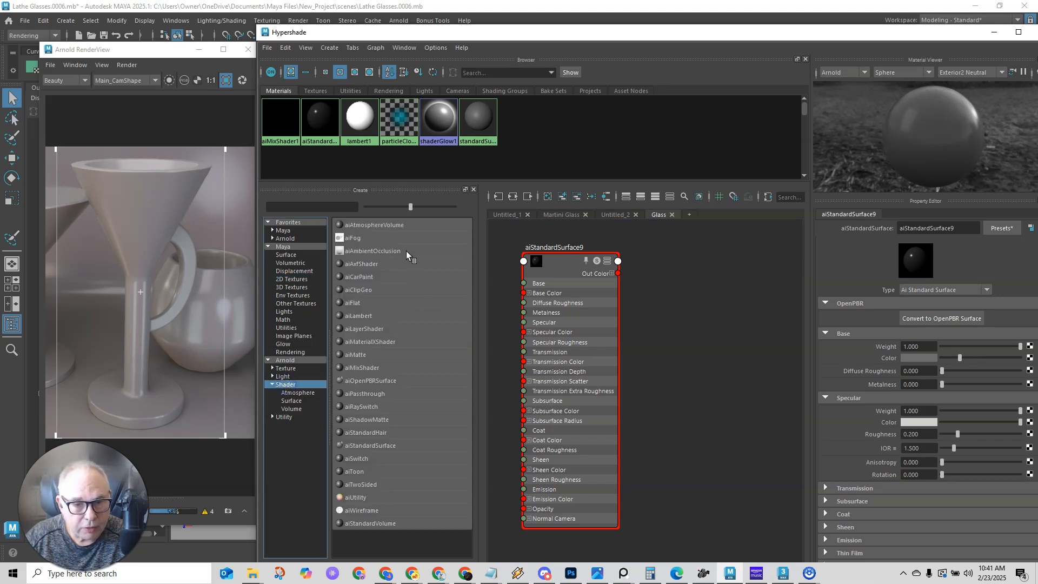
pyautogui.click(378, 445)
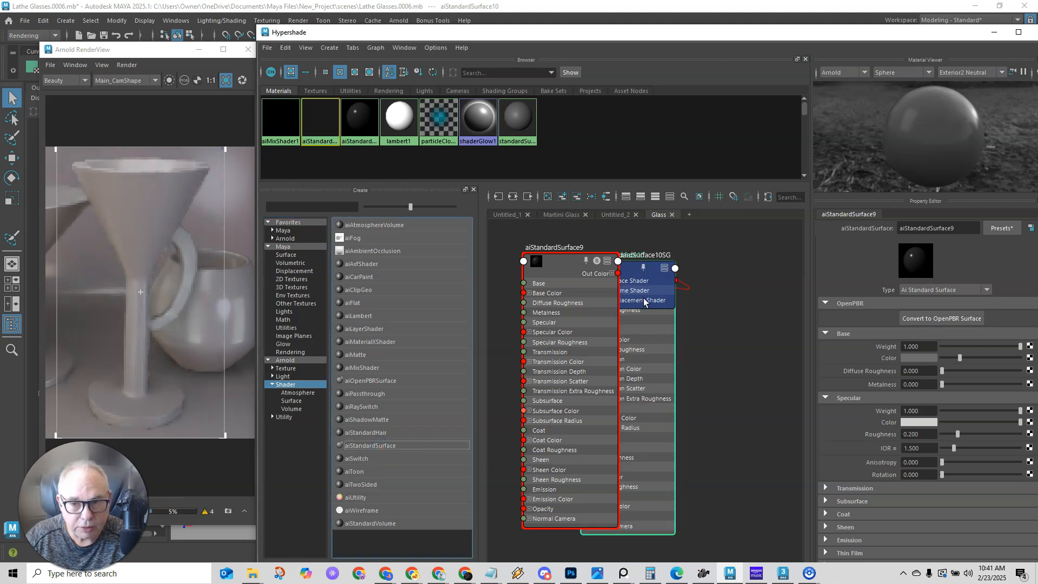
pyautogui.moveTo(569, 272); pyautogui.dragTo(535, 359)
pyautogui.moveTo(626, 269); pyautogui.dragTo(714, 285)
pyautogui.moveTo(648, 237); pyautogui.dragTo(721, 368)
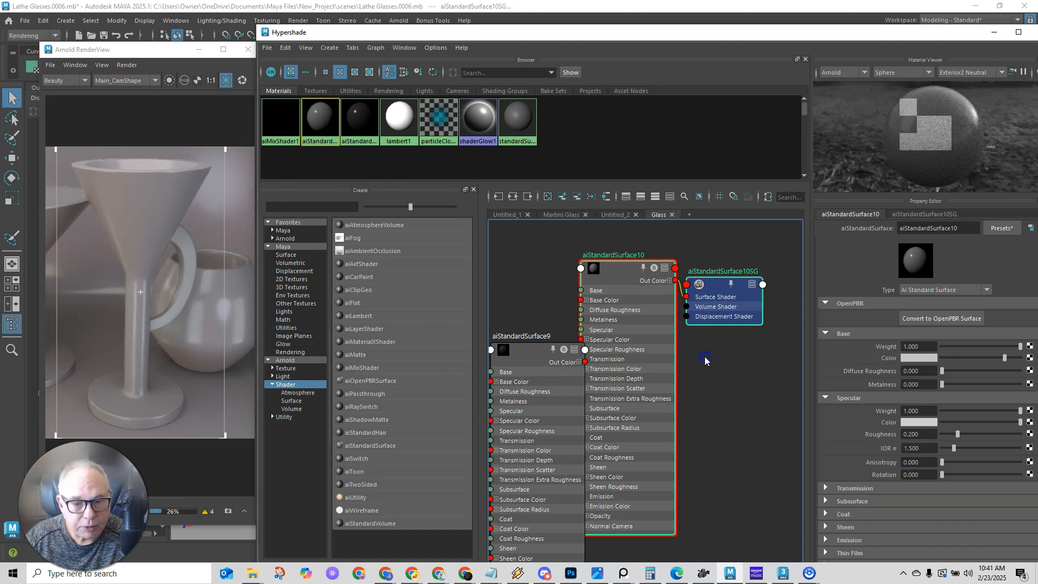
pyautogui.press('Delete')
# Filter the list of creatable nodes by "aista" and clear the filter.
pyautogui.click(276, 209)
pyautogui.write('ai')
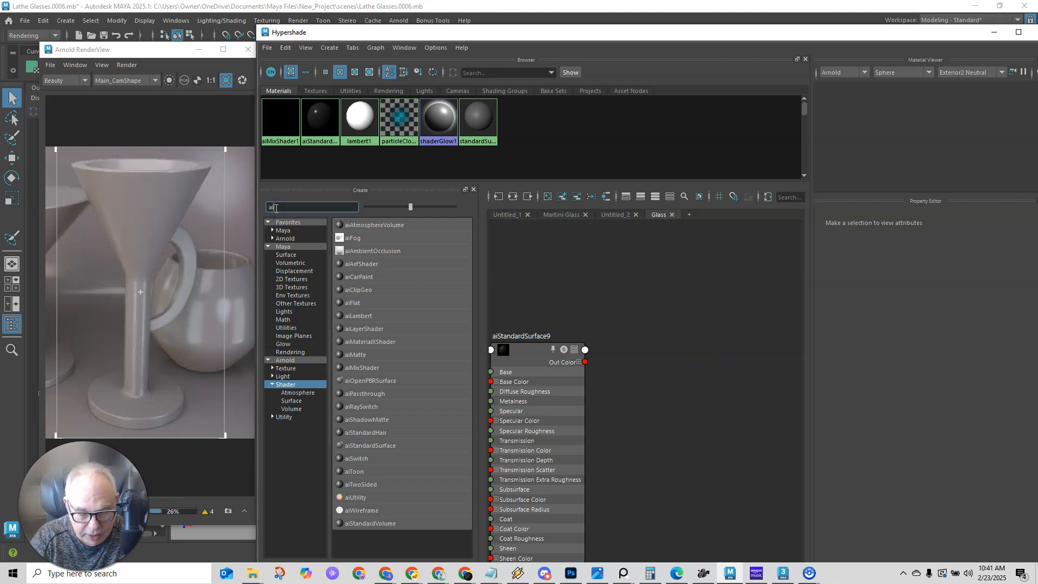
pyautogui.write('sta')
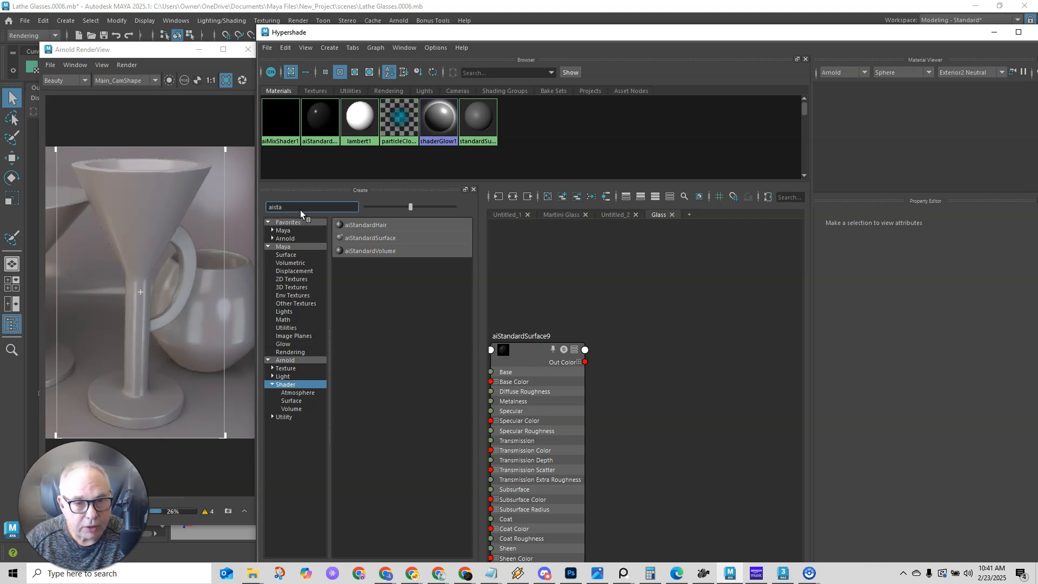
pyautogui.moveTo(284, 208); pyautogui.dragTo(262, 209)
pyautogui.press('BackSpace')
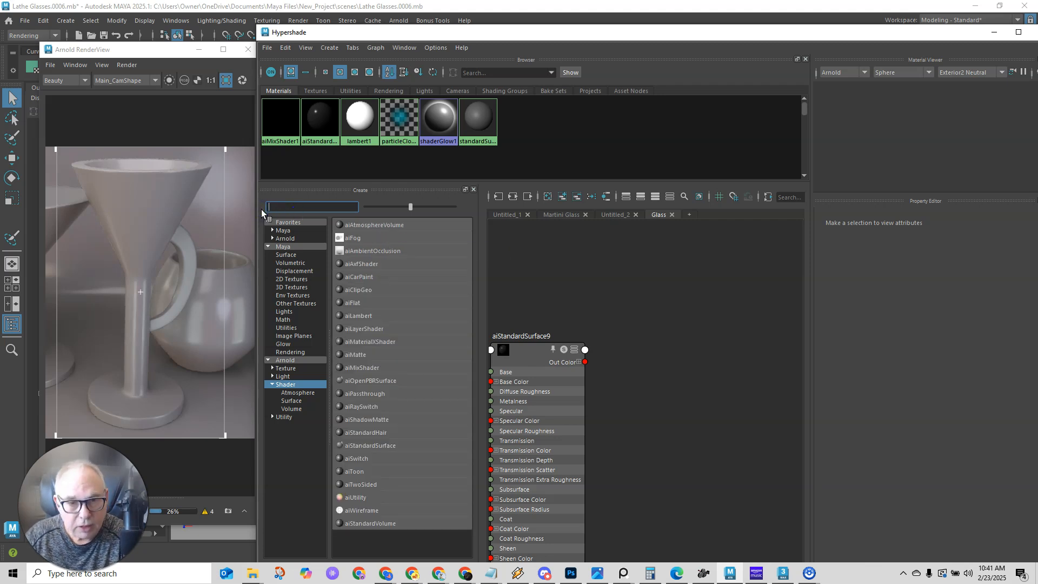
pyautogui.click(570, 313)
pyautogui.moveTo(524, 353); pyautogui.dragTo(691, 306)
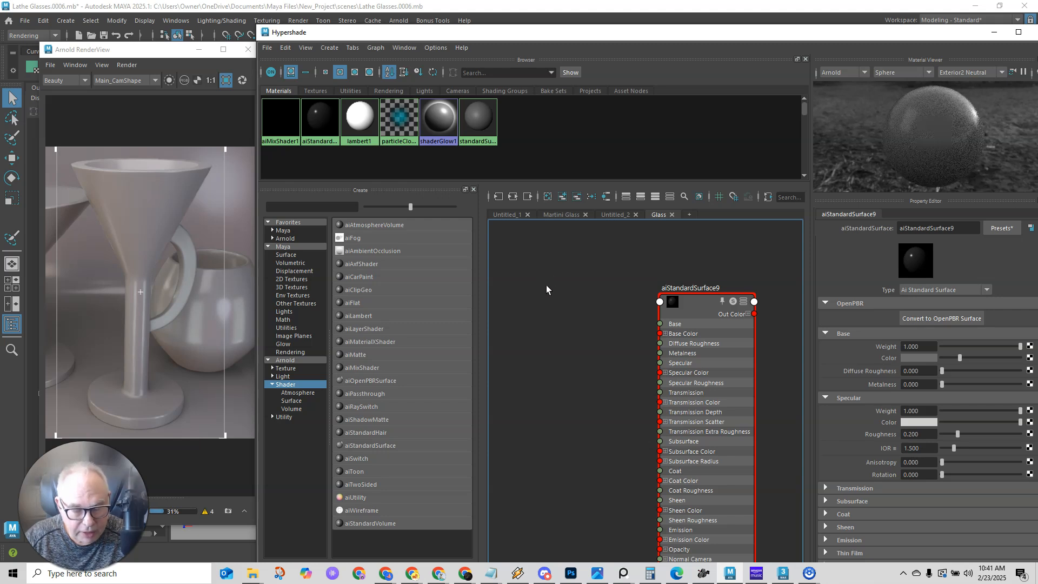
pyautogui.press('Tab')
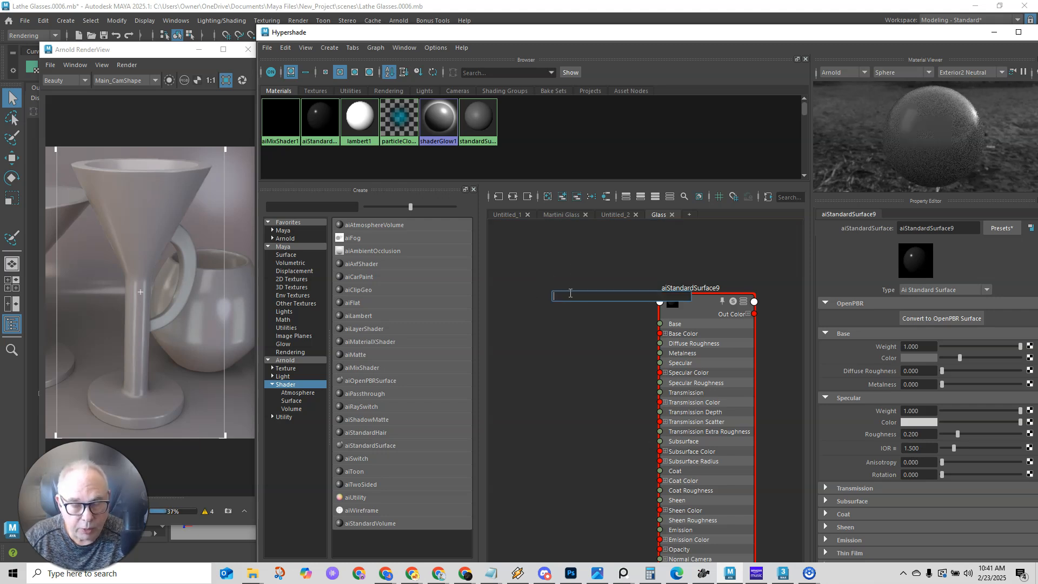
pyautogui.write('ais')
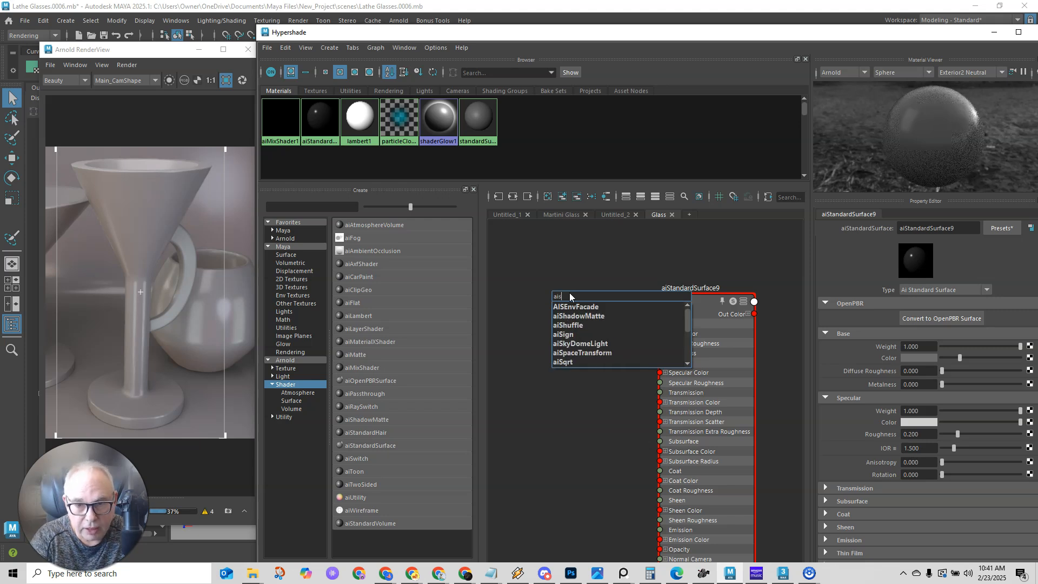
pyautogui.write('t')
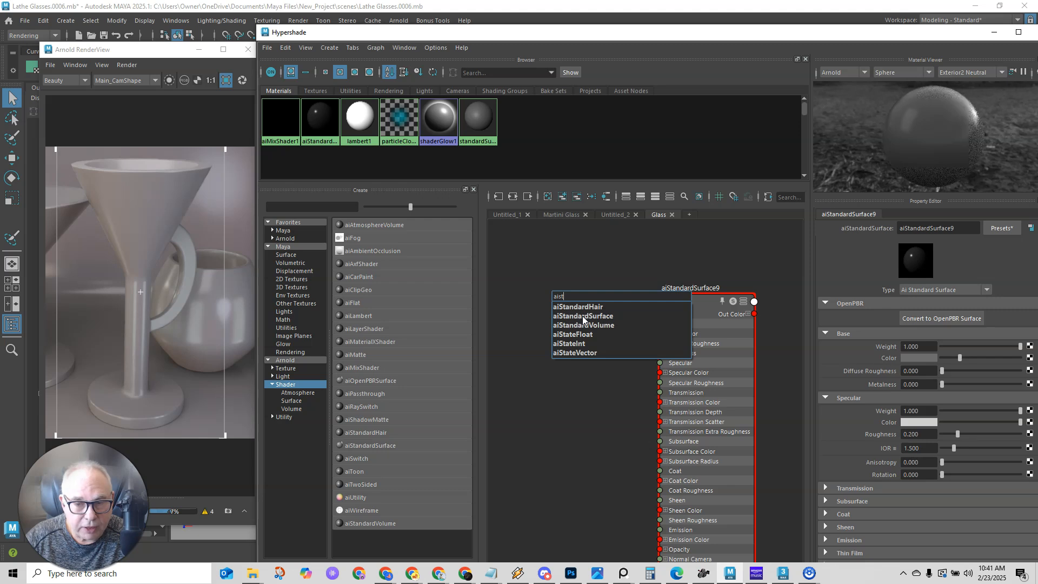
pyautogui.click(520, 261)
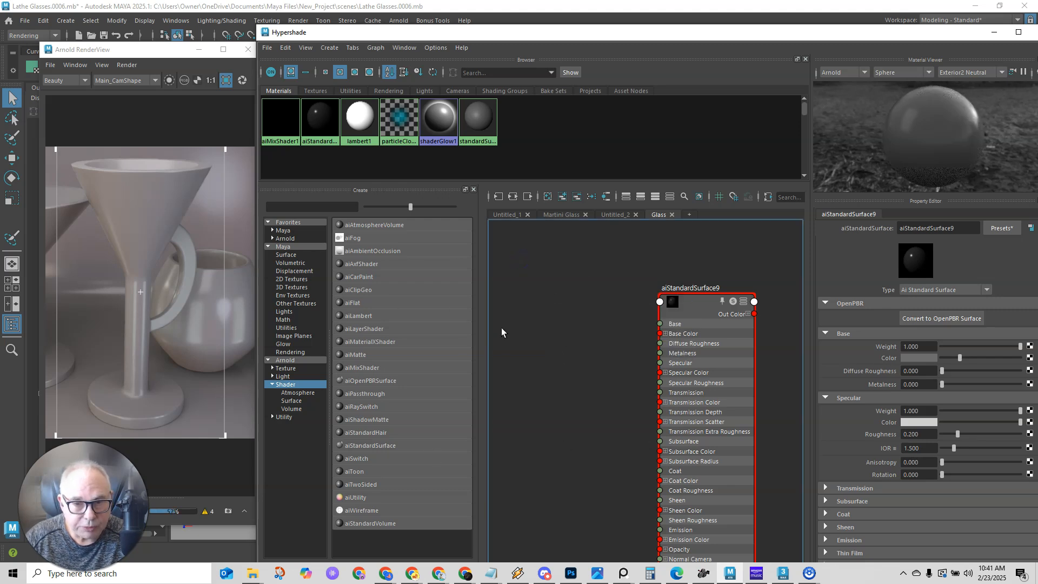
# Reposition the aiStandardSurface9 node in the graph and rename the material as Cyc Wall.
pyautogui.moveTo(690, 313); pyautogui.dragTo(554, 288)
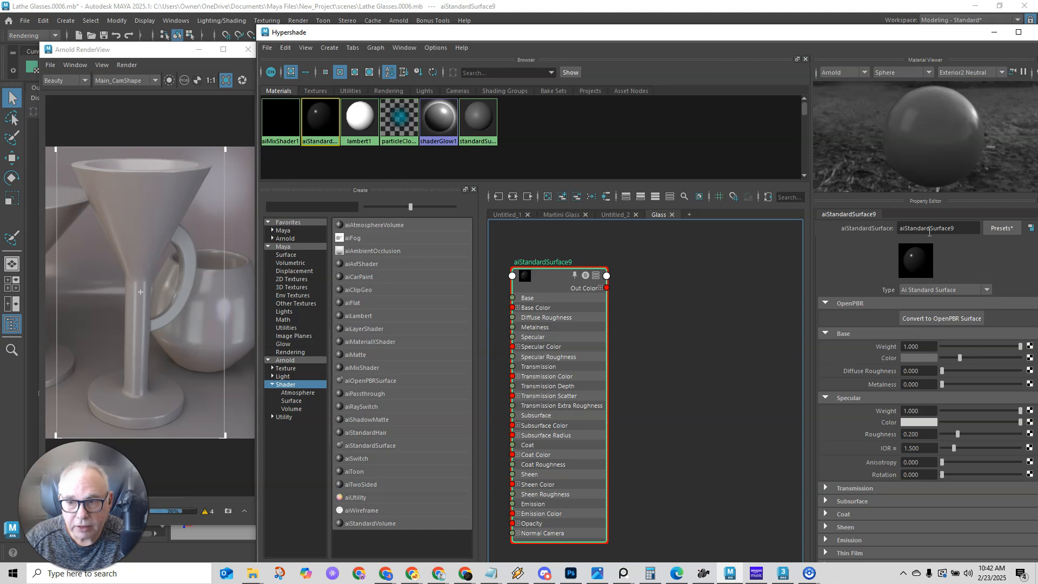
pyautogui.doubleClick(564, 262)
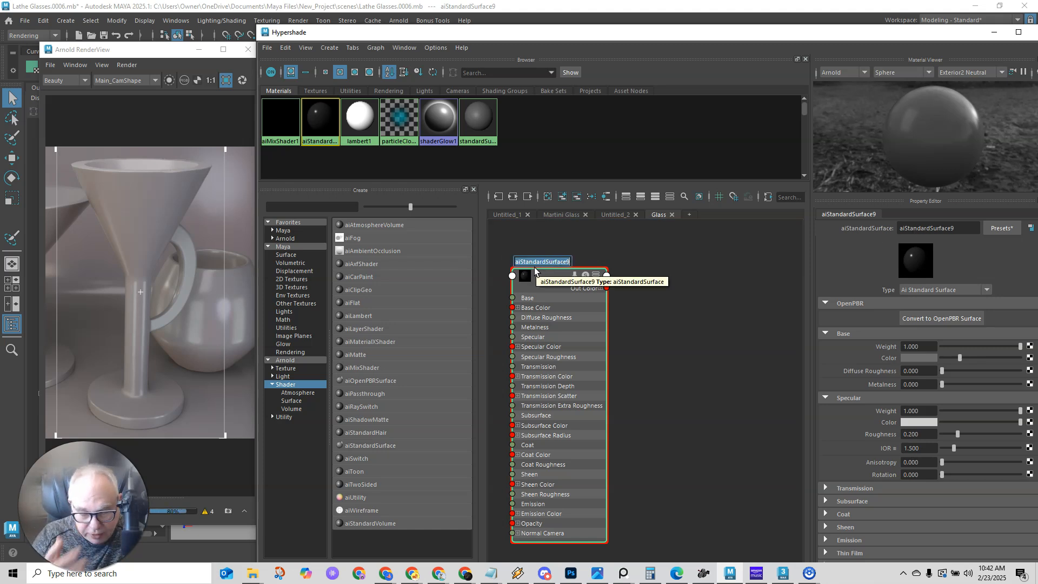
pyautogui.write('Cyc Wall')
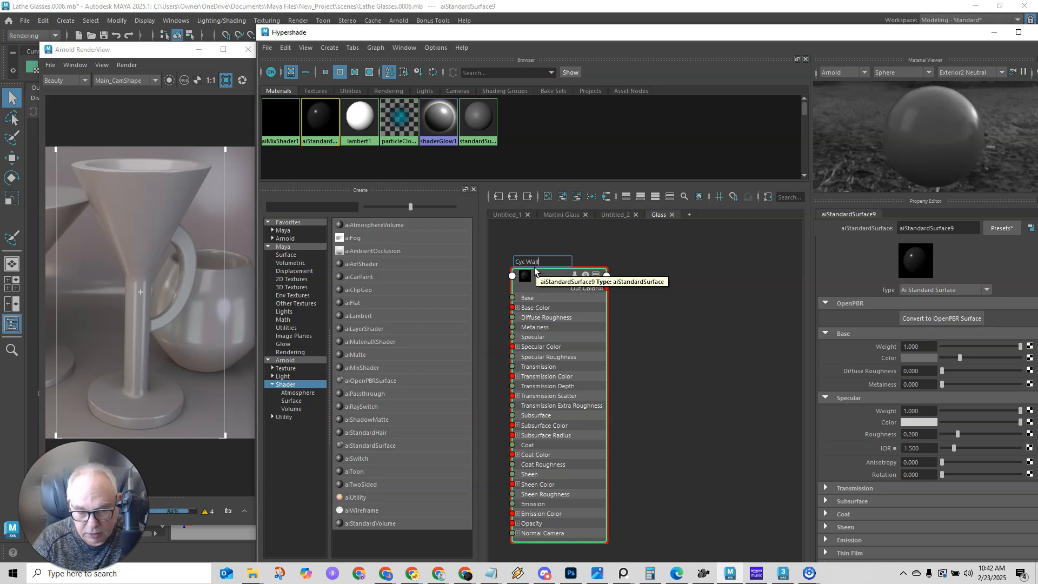
pyautogui.press('Return')
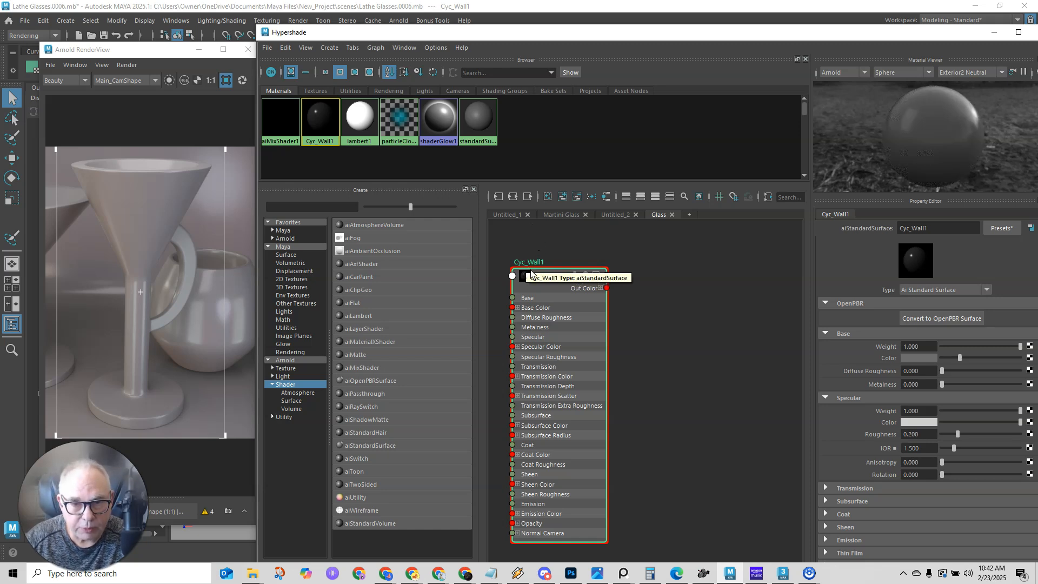
# Add a new aiStandardSurface material beside the cyc wall material's node and space it from its shading group.
pyautogui.moveTo(551, 284)
pyautogui.mouseDown()
pyautogui.moveTo(560, 264)
pyautogui.moveTo(548, 265)
pyautogui.mouseUp()
pyautogui.click(643, 285)
pyautogui.press('Tab')
pyautogui.write('aist')
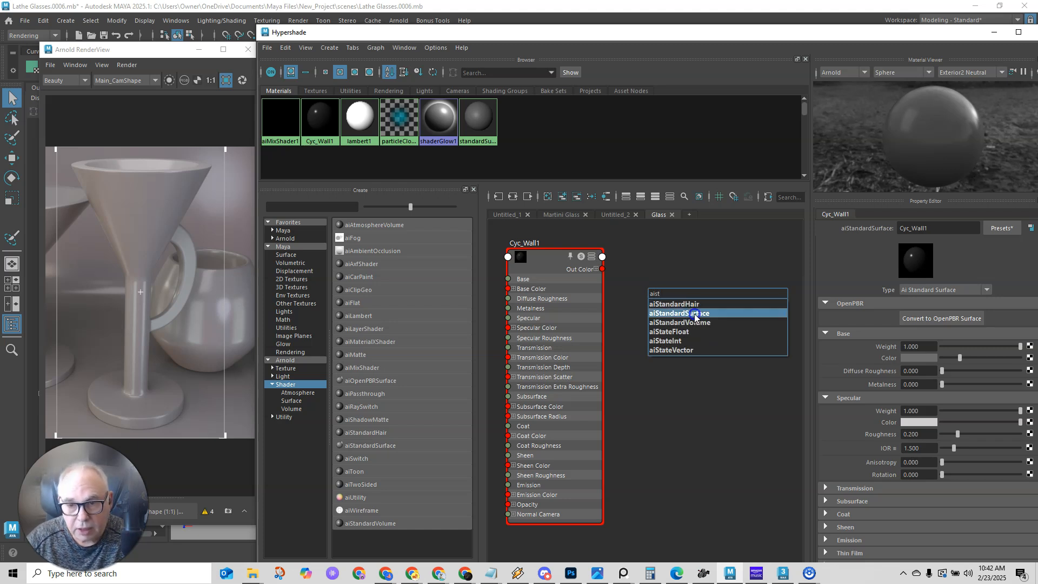
pyautogui.click(682, 314)
pyautogui.moveTo(689, 281)
pyautogui.mouseDown()
pyautogui.moveTo(663, 269)
pyautogui.moveTo(668, 252)
pyautogui.mouseUp()
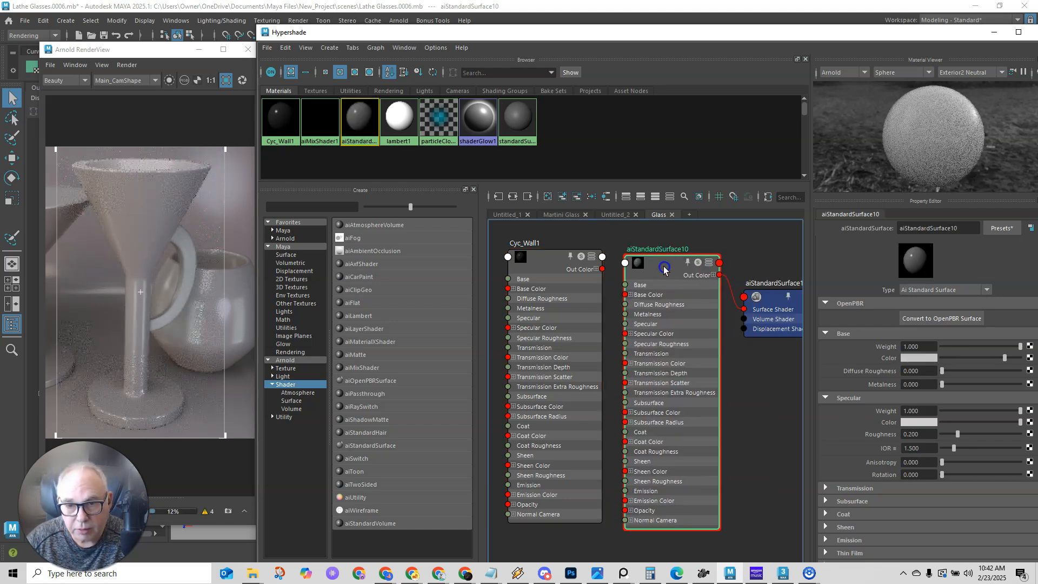
pyautogui.keyDown('alt'); pyautogui.moveTo(735, 369); pyautogui.dragTo(608, 393, button='middle'); pyautogui.keyUp('alt')
pyautogui.moveTo(653, 323); pyautogui.dragTo(705, 308)
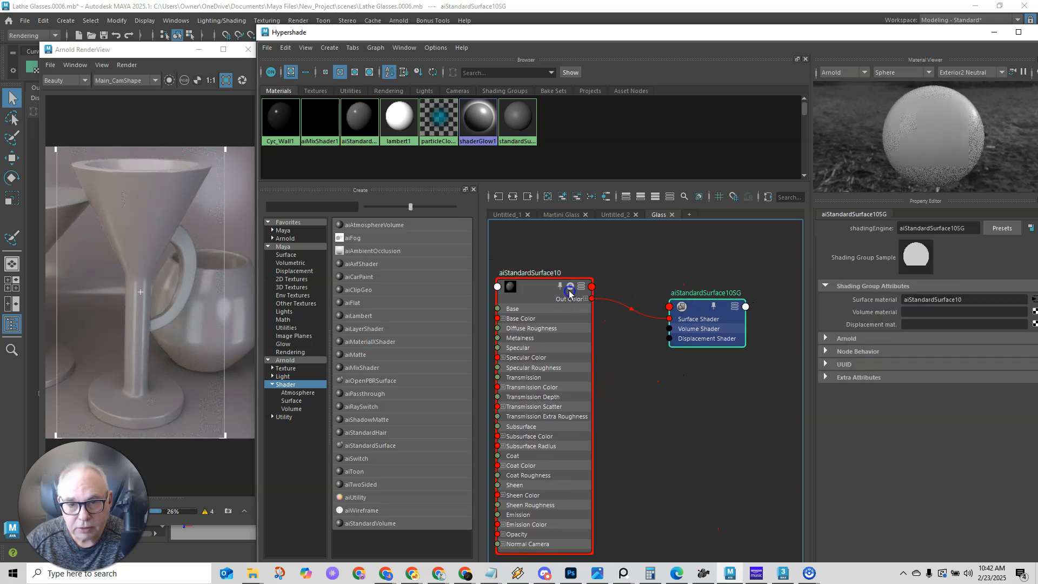
pyautogui.moveTo(503, 289); pyautogui.dragTo(546, 289)
# Rename the new aiStandardSurface material as Glass.
pyautogui.click(542, 288)
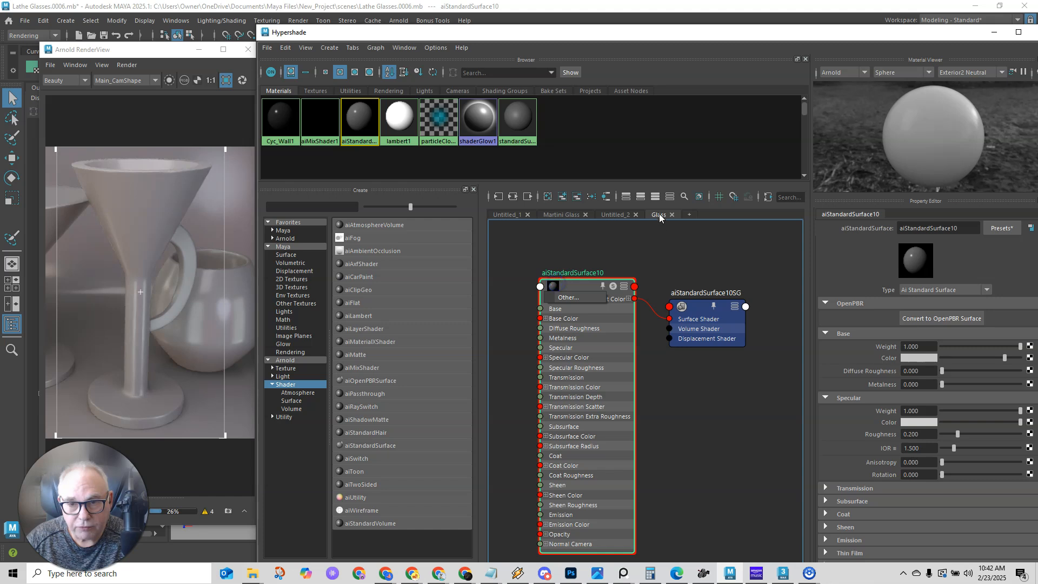
pyautogui.doubleClick(578, 273)
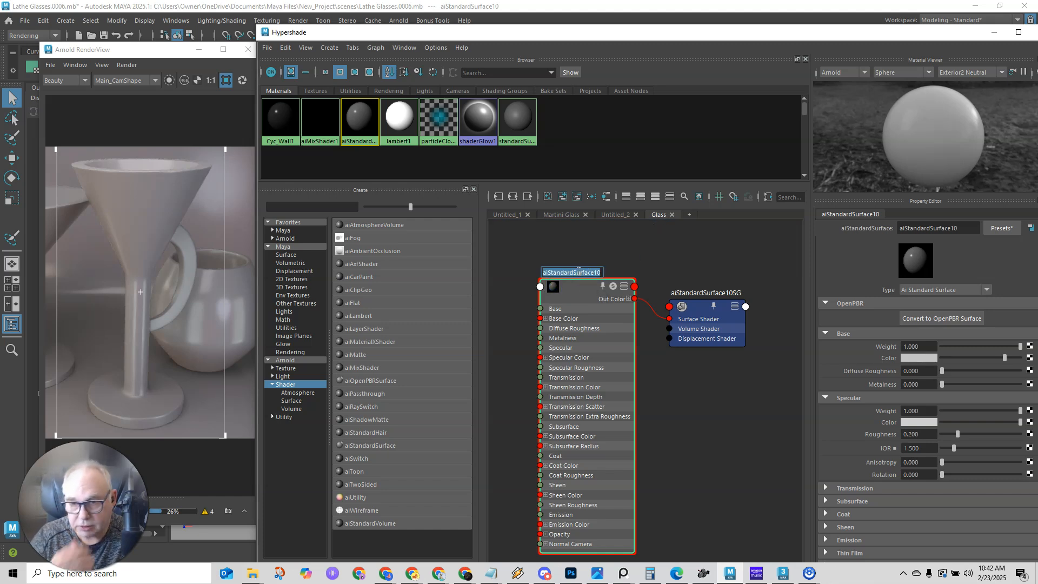
pyautogui.write('Glass')
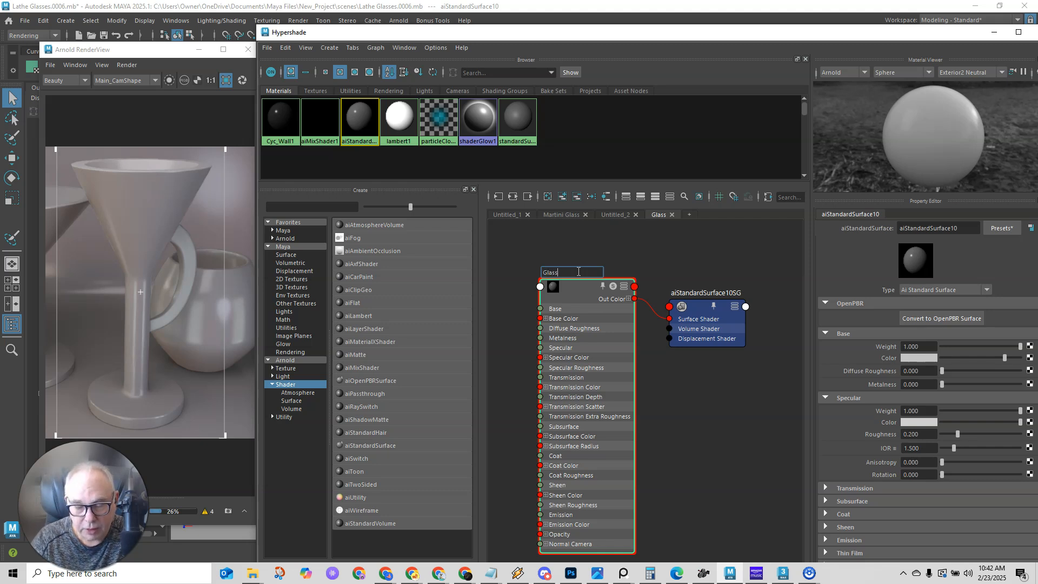
pyautogui.press('Return')
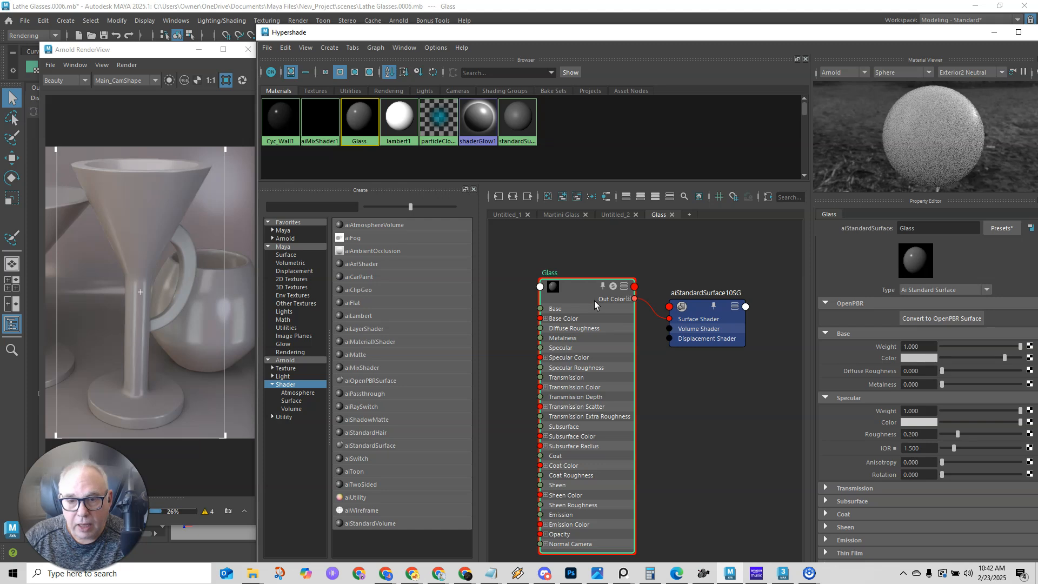
# Arrange the Glass node and its shading group side by side at the same height in the graph.
pyautogui.click(703, 308)
pyautogui.moveTo(704, 308); pyautogui.dragTo(702, 278)
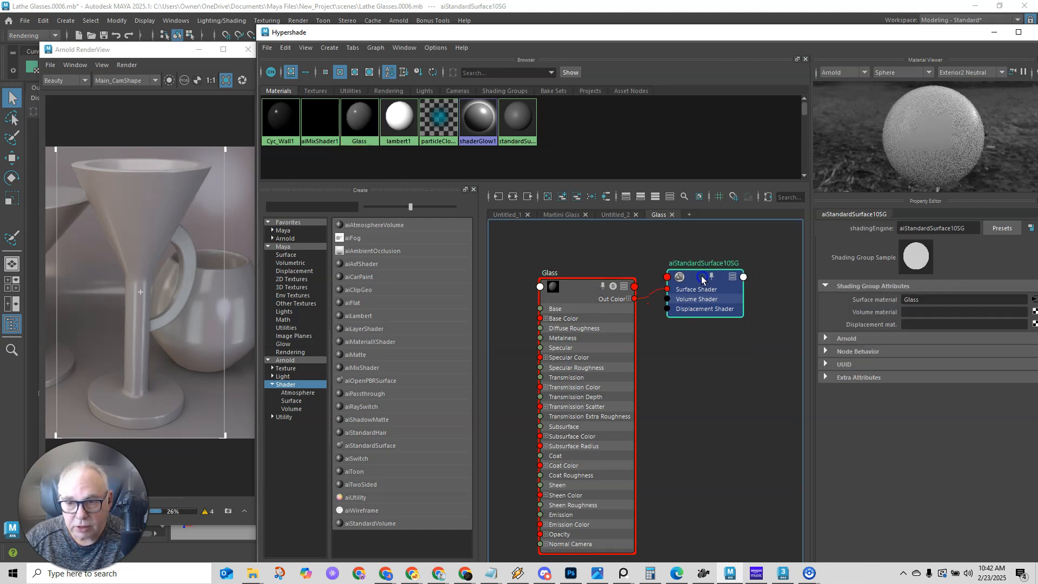
pyautogui.moveTo(572, 294); pyautogui.dragTo(586, 283)
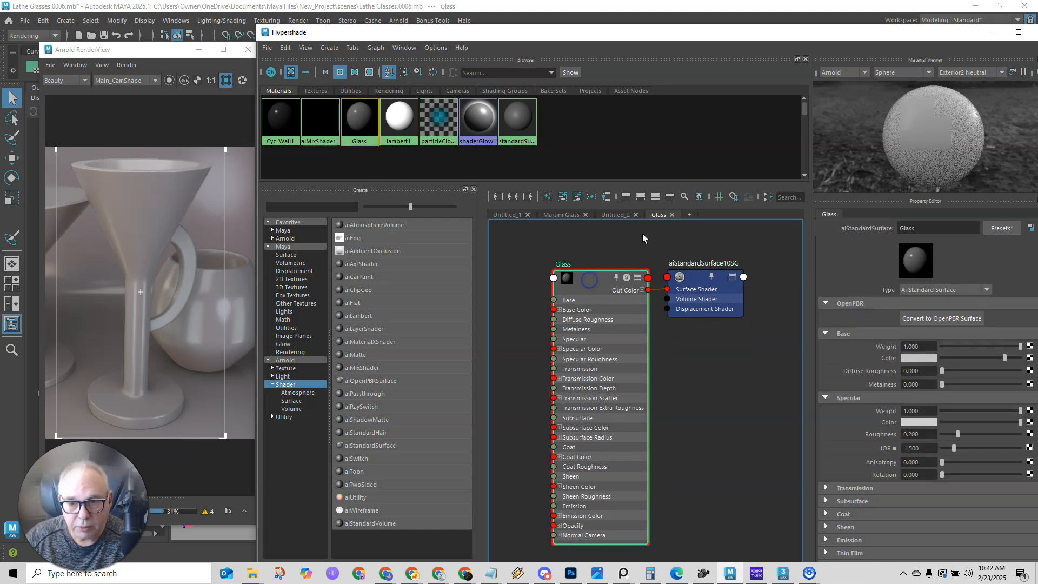
pyautogui.moveTo(693, 284)
pyautogui.mouseDown()
pyautogui.moveTo(705, 299)
pyautogui.moveTo(731, 268)
pyautogui.moveTo(720, 291)
pyautogui.moveTo(712, 282)
pyautogui.mouseUp()
pyautogui.moveTo(602, 280); pyautogui.dragTo(604, 269)
# Remove the shading group node from the graph and move the Glass node into its place.
pyautogui.moveTo(698, 277); pyautogui.dragTo(706, 265)
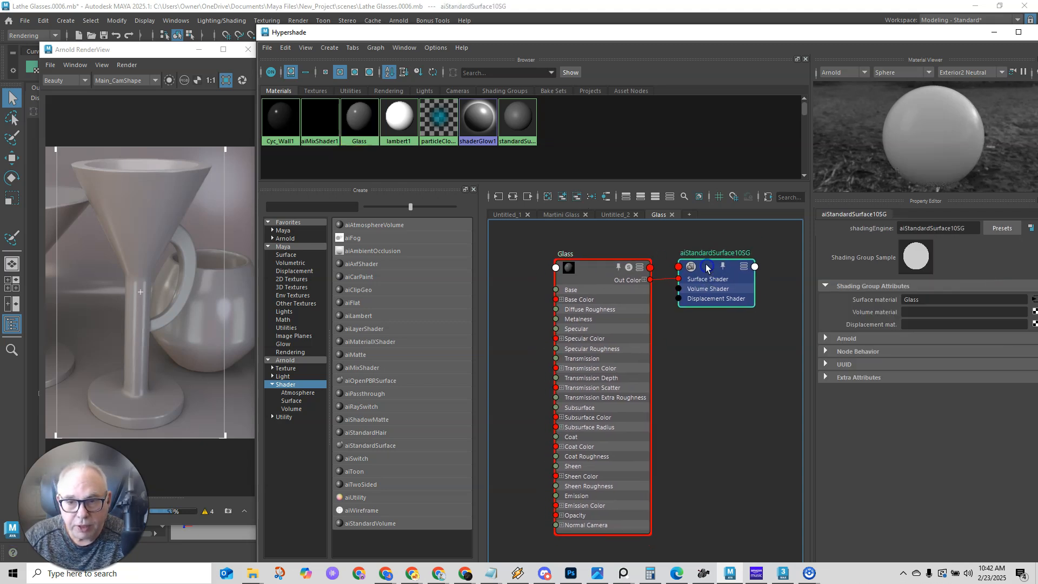
pyautogui.click(577, 198)
pyautogui.moveTo(590, 272); pyautogui.dragTo(697, 260)
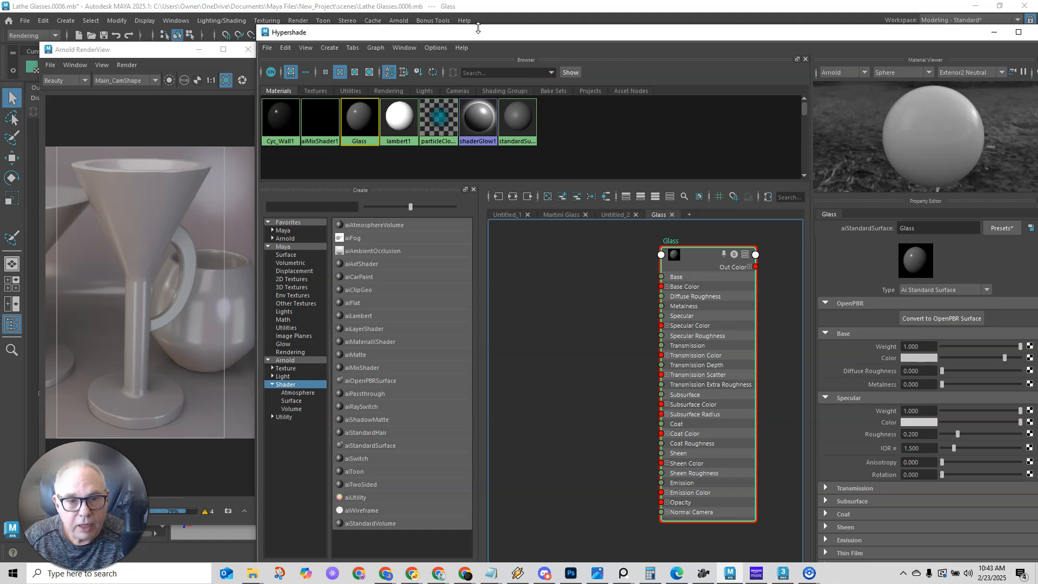
# Uncover the viewport and assign the Glass material to the center glass.
pyautogui.moveTo(447, 35); pyautogui.dragTo(432, 264)
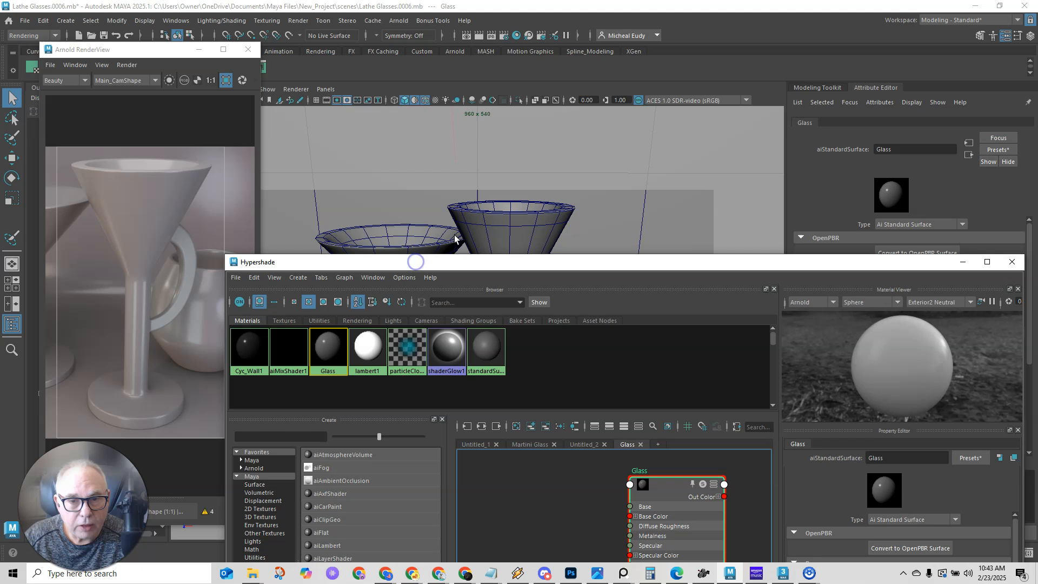
pyautogui.click(487, 230)
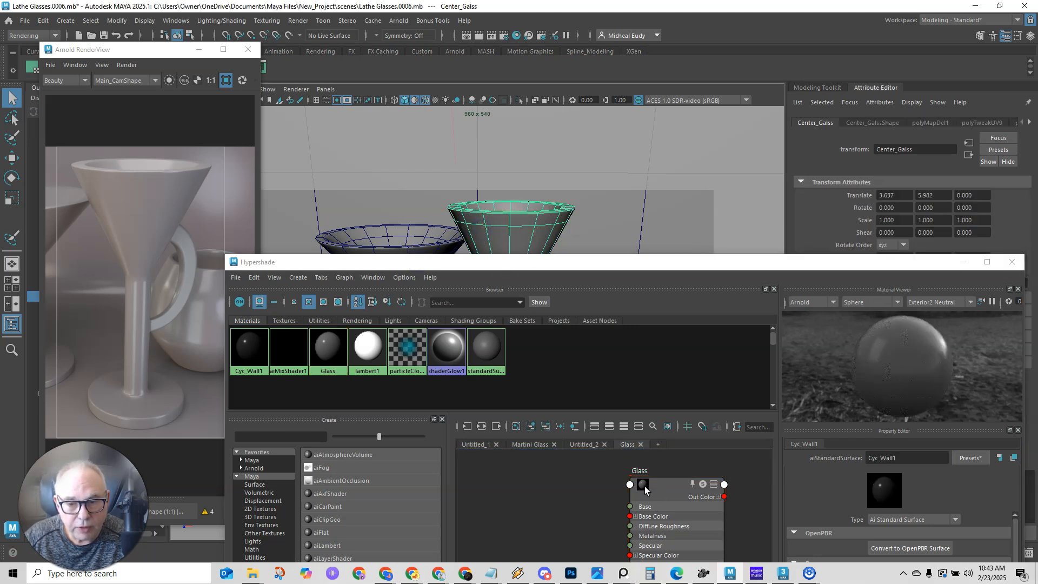
pyautogui.moveTo(643, 483); pyautogui.dragTo(635, 339, button='right')
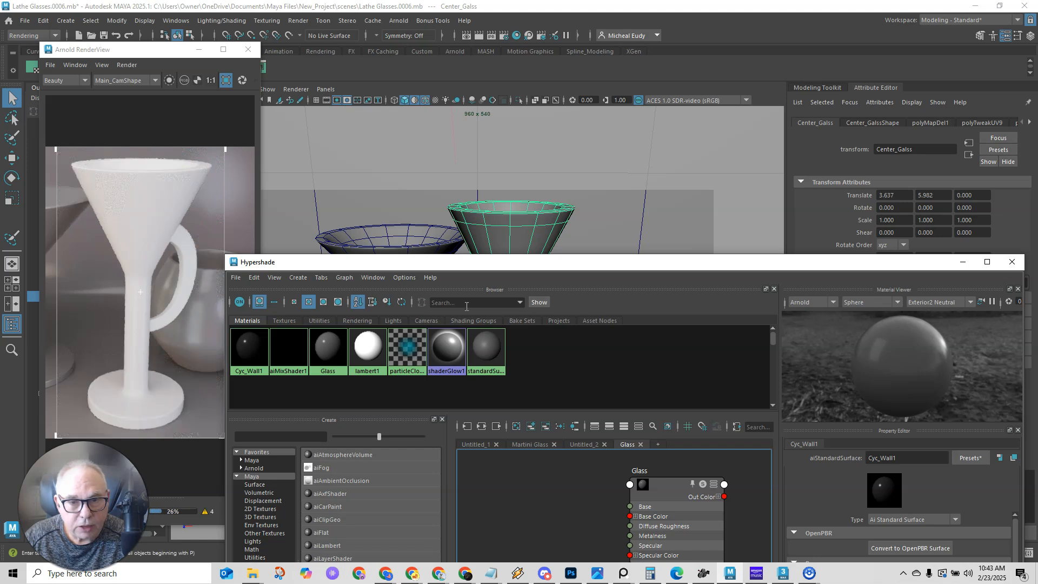
# Bring the whole Hypershade window back into view and reposition the Glass node in the middle of the graph.
pyautogui.moveTo(516, 265); pyautogui.dragTo(509, 42)
pyautogui.click(589, 277)
pyautogui.moveTo(589, 276); pyautogui.dragTo(601, 272)
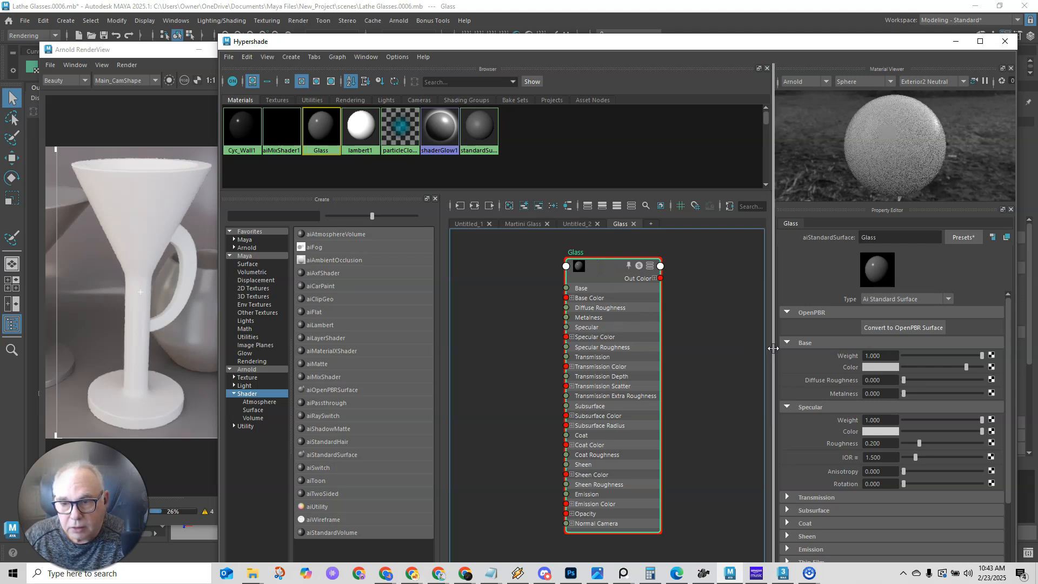
pyautogui.moveTo(615, 277); pyautogui.dragTo(609, 269)
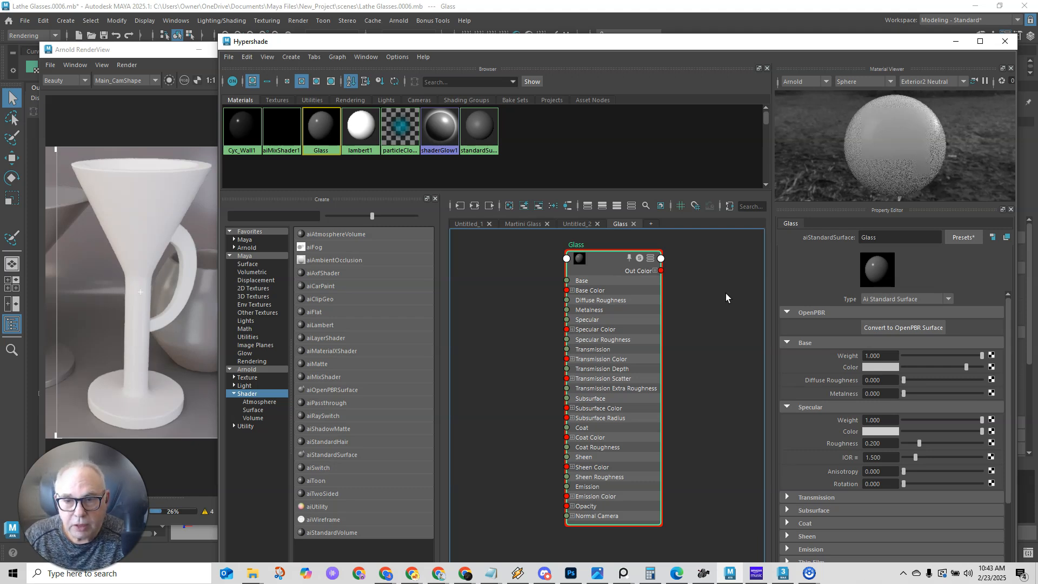
# Replace the Glass material's attributes with the Arnold Glass preset.
pyautogui.click(960, 238)
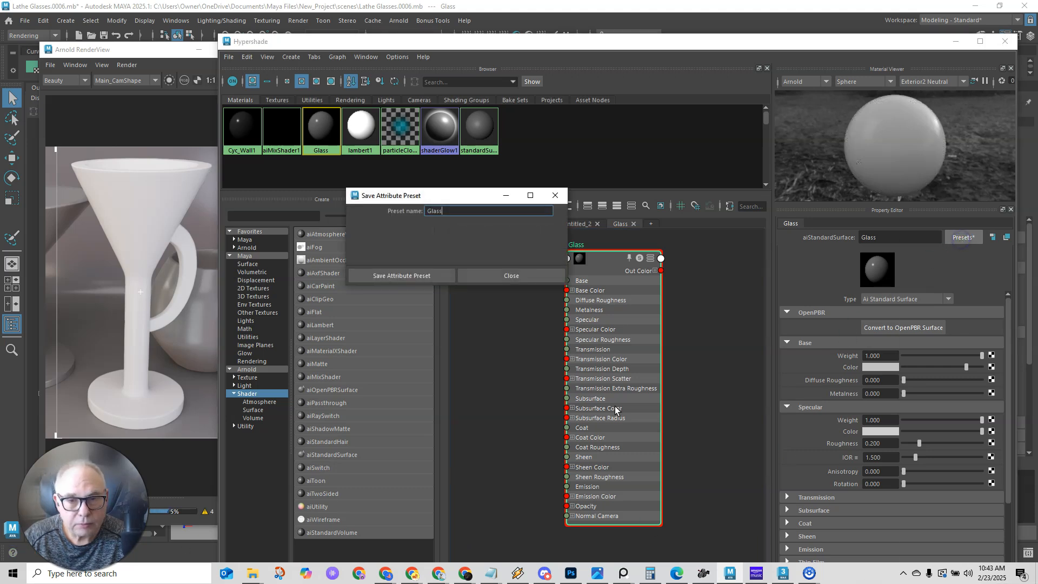
pyautogui.click(504, 275)
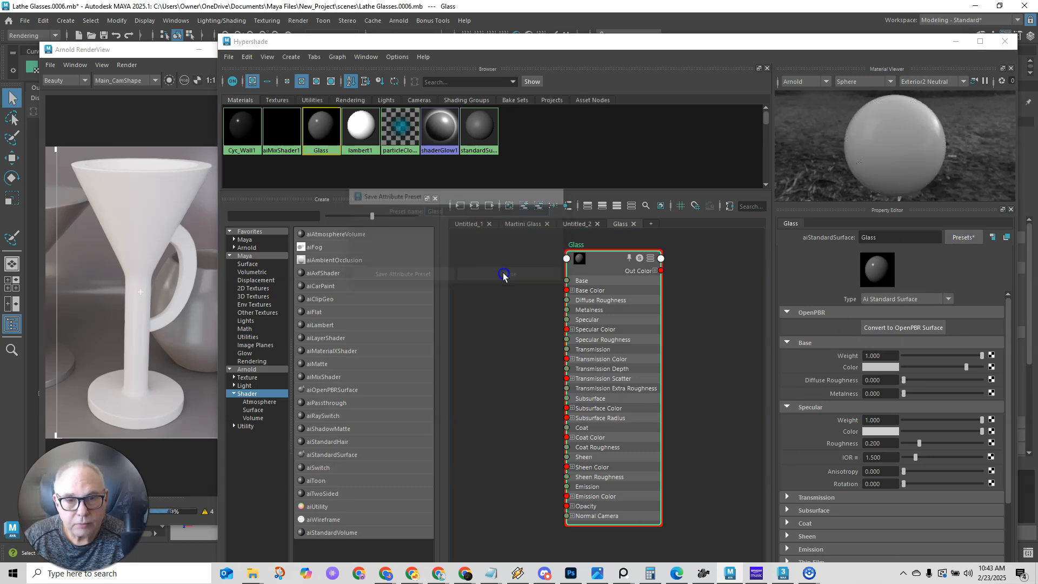
pyautogui.click(962, 236)
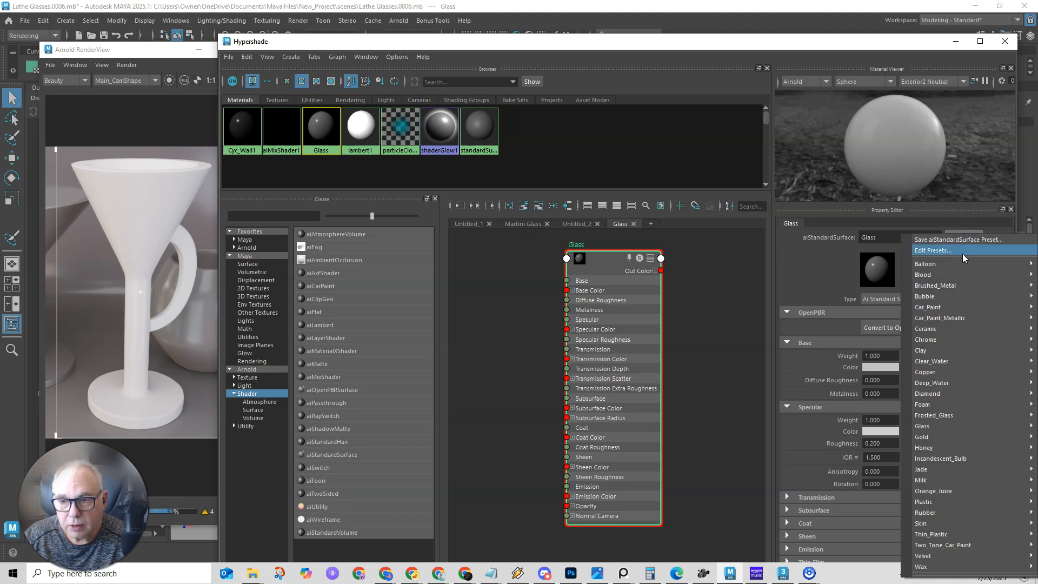
pyautogui.moveTo(938, 341)
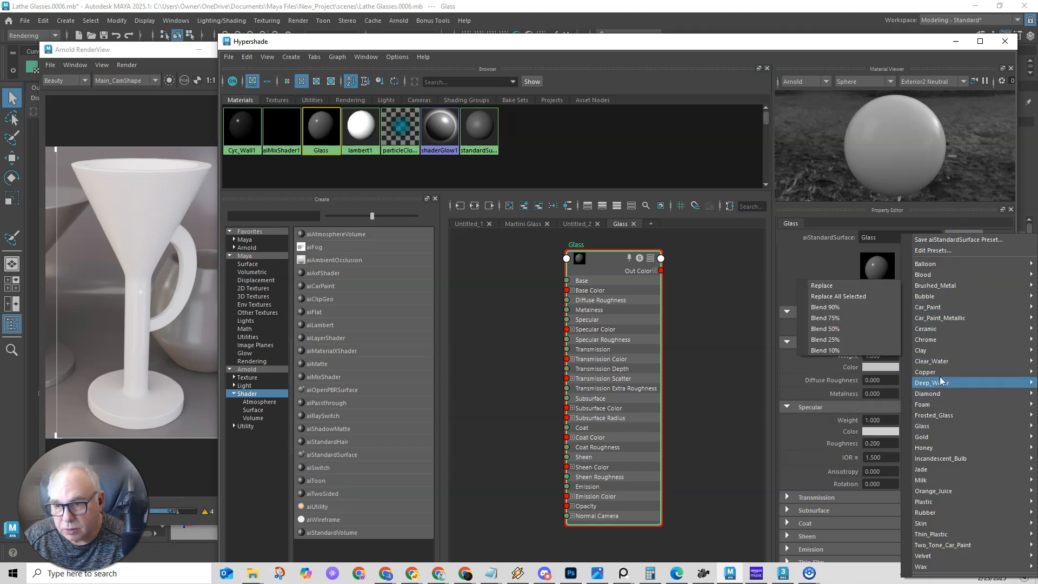
pyautogui.moveTo(936, 427)
pyautogui.click(827, 426)
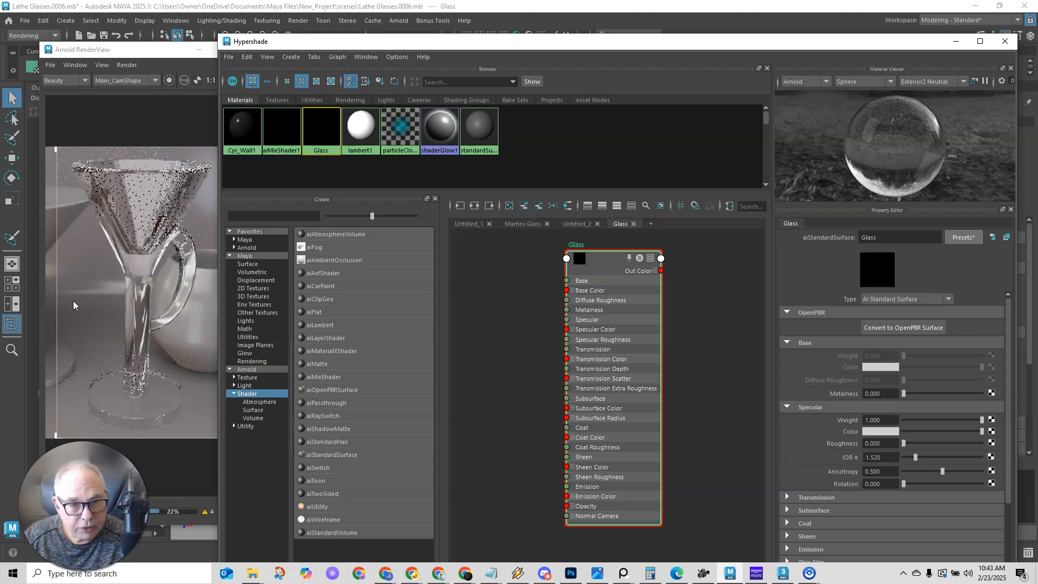
# Shift the Glass node aside and show only its Transmission attributes, with Base and Specular collapsed.
pyautogui.moveTo(601, 269); pyautogui.dragTo(655, 277)
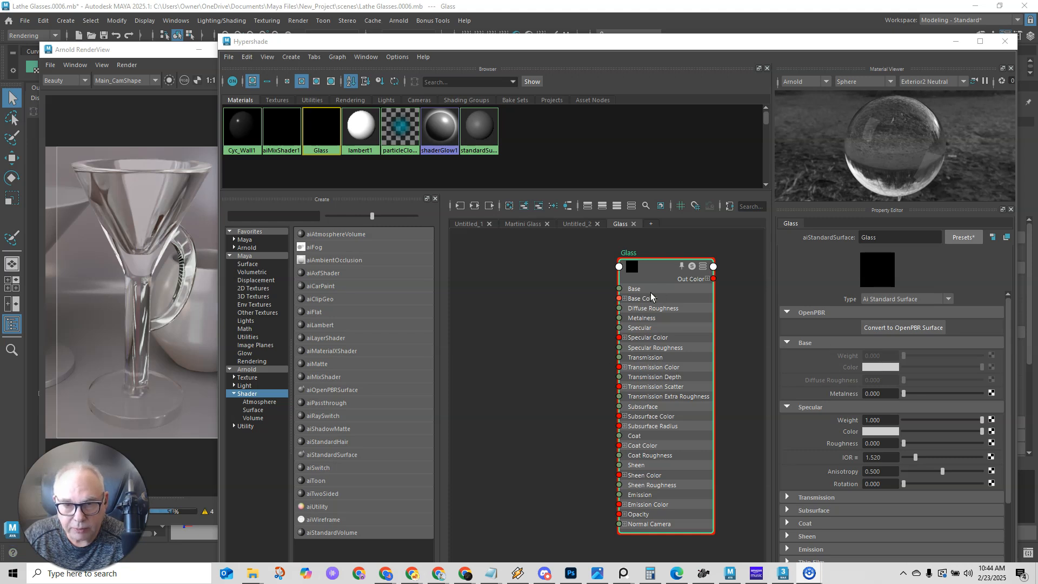
pyautogui.scroll(-3, 812, 365)
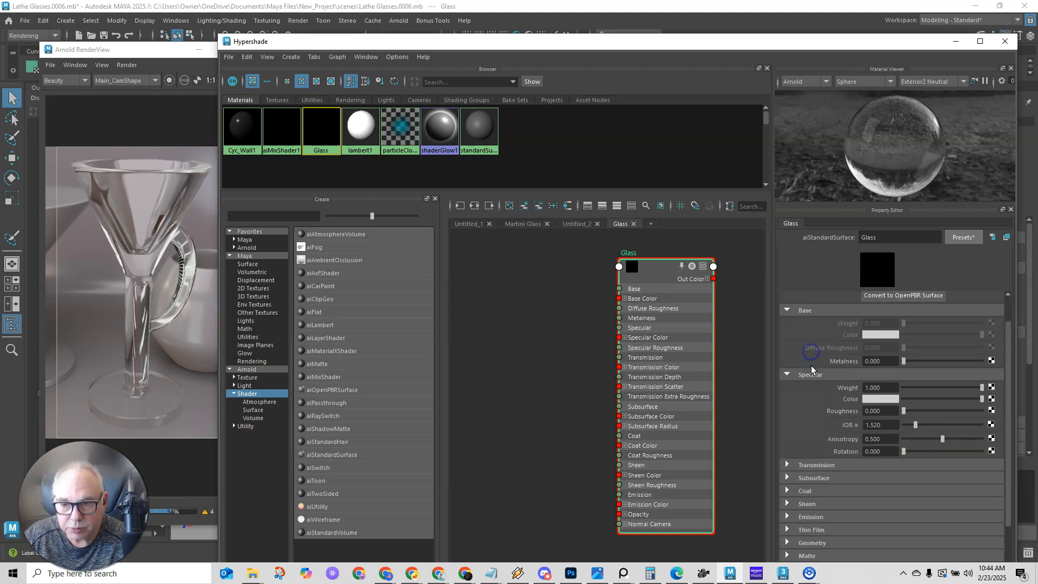
pyautogui.scroll(3, 812, 366)
pyautogui.click(809, 344)
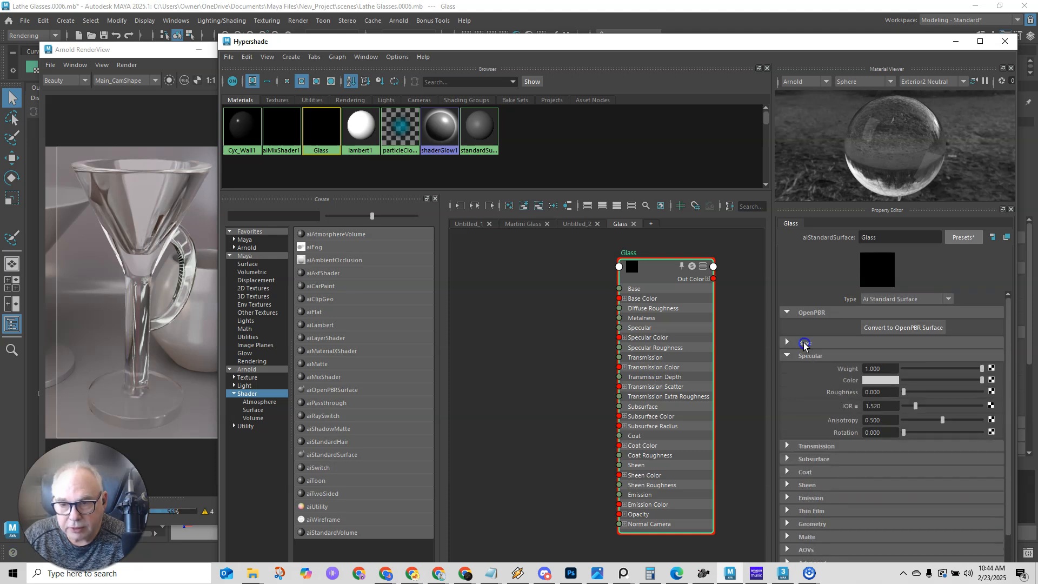
pyautogui.click(808, 355)
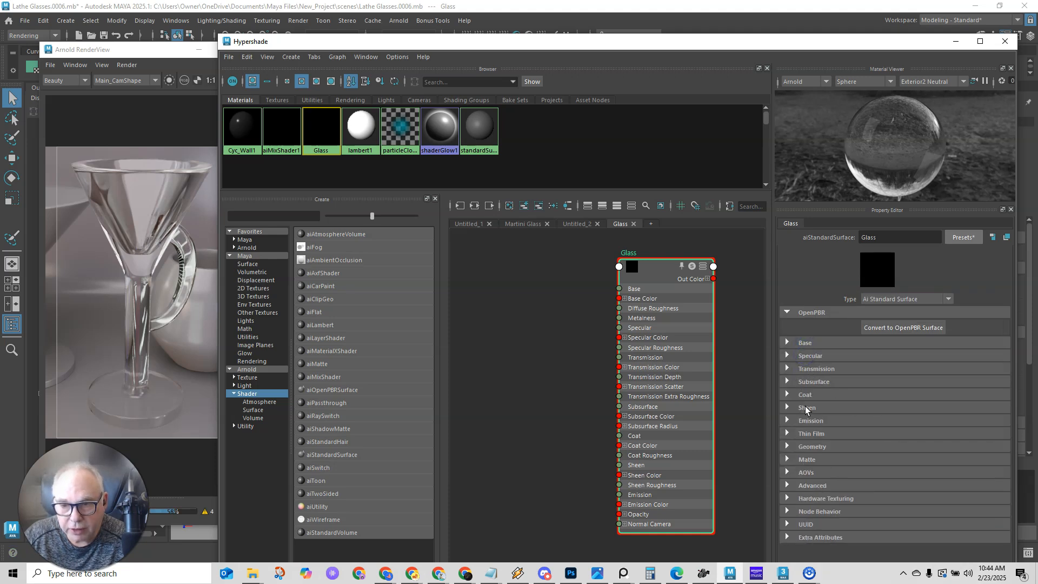
pyautogui.click(815, 371)
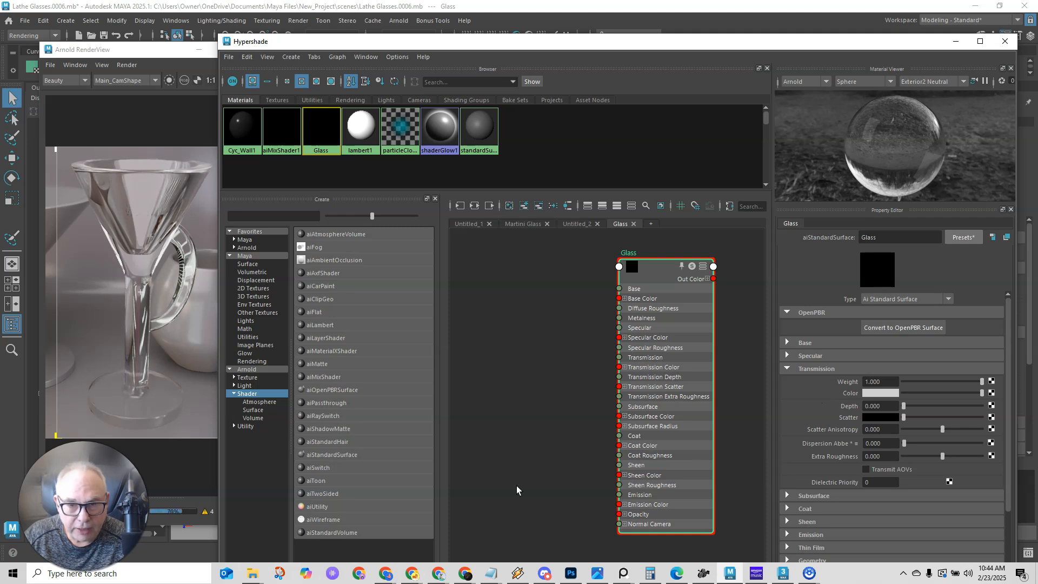
# Set the Glass material's transmission color to blue from the color history and lower its saturation to about 0.26.
pyautogui.click(875, 395)
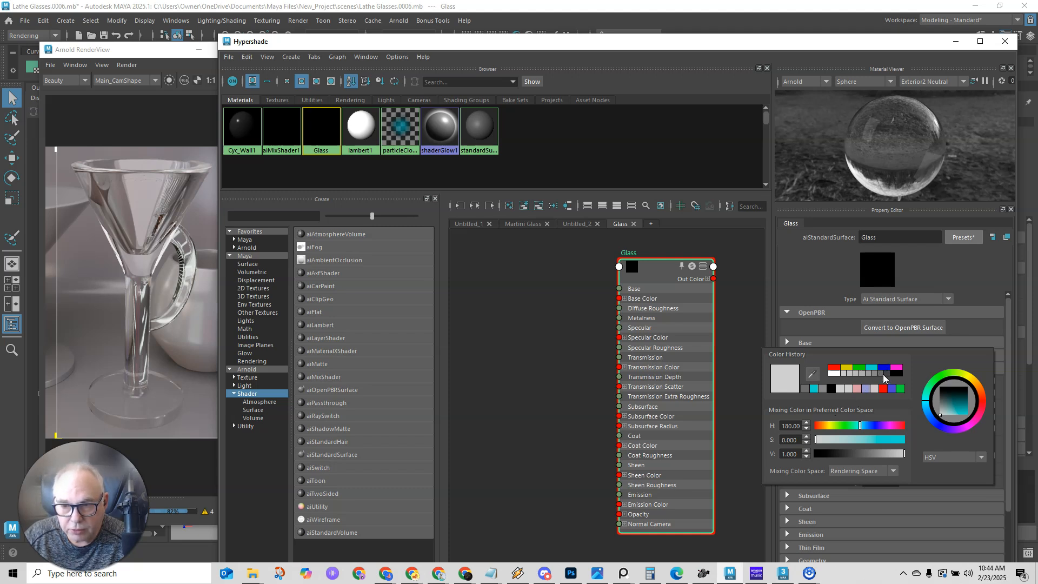
pyautogui.click(891, 388)
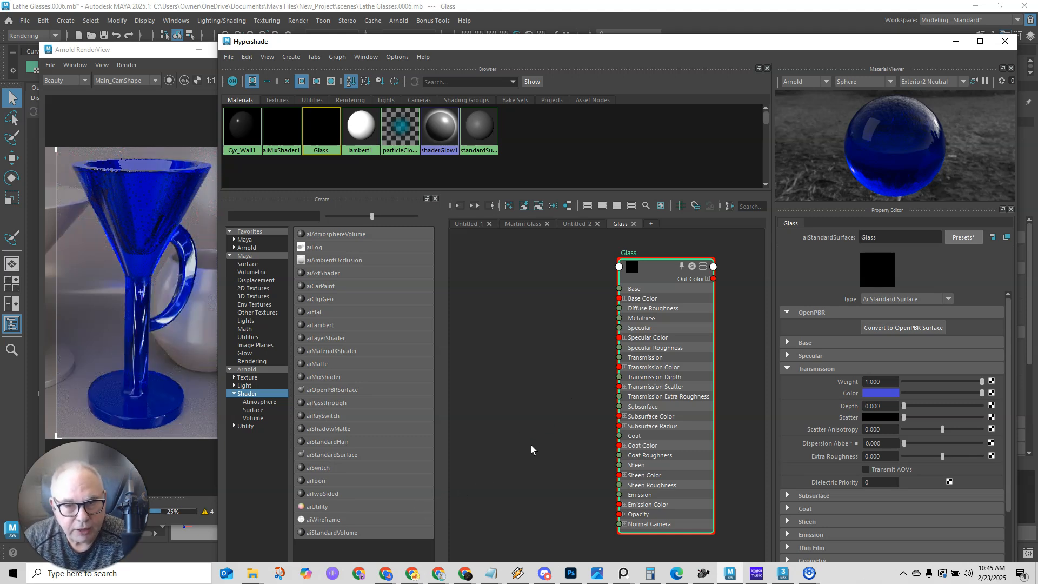
pyautogui.click(874, 396)
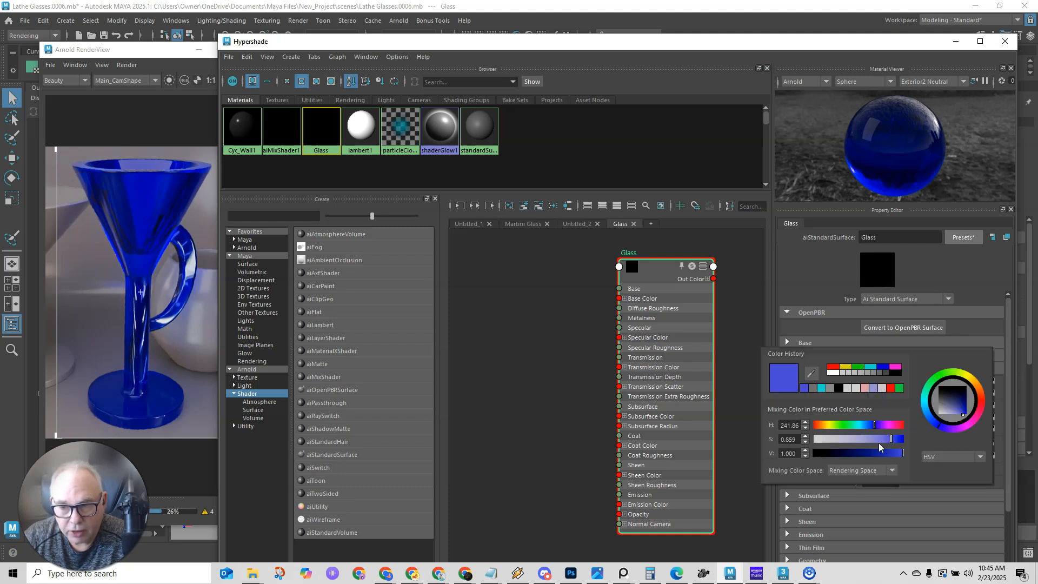
pyautogui.moveTo(890, 442); pyautogui.dragTo(826, 440)
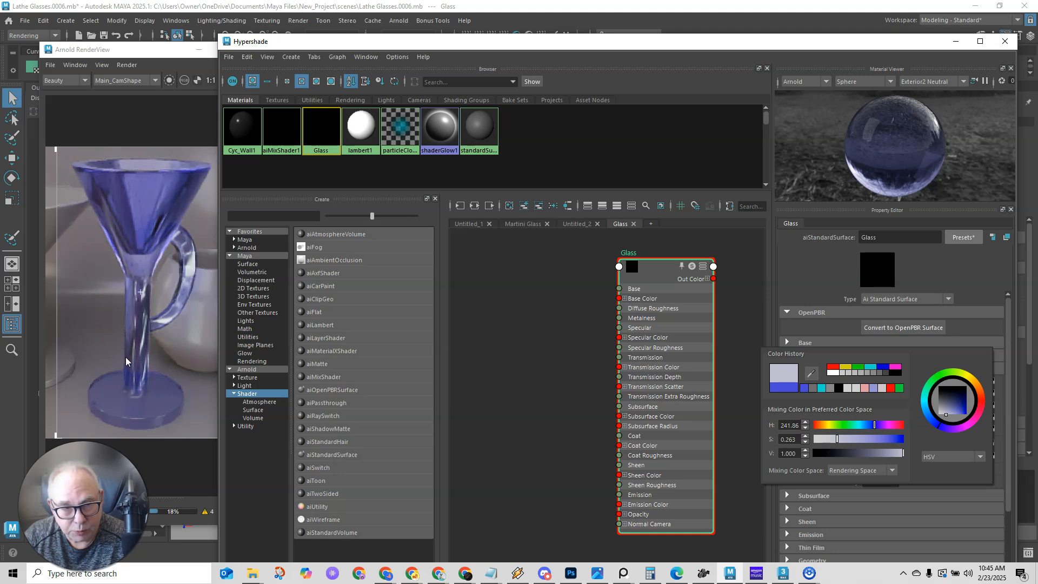
# Reduce the transmission color's saturation to about 0.12 for a faint blue tint.
pyautogui.click(869, 395)
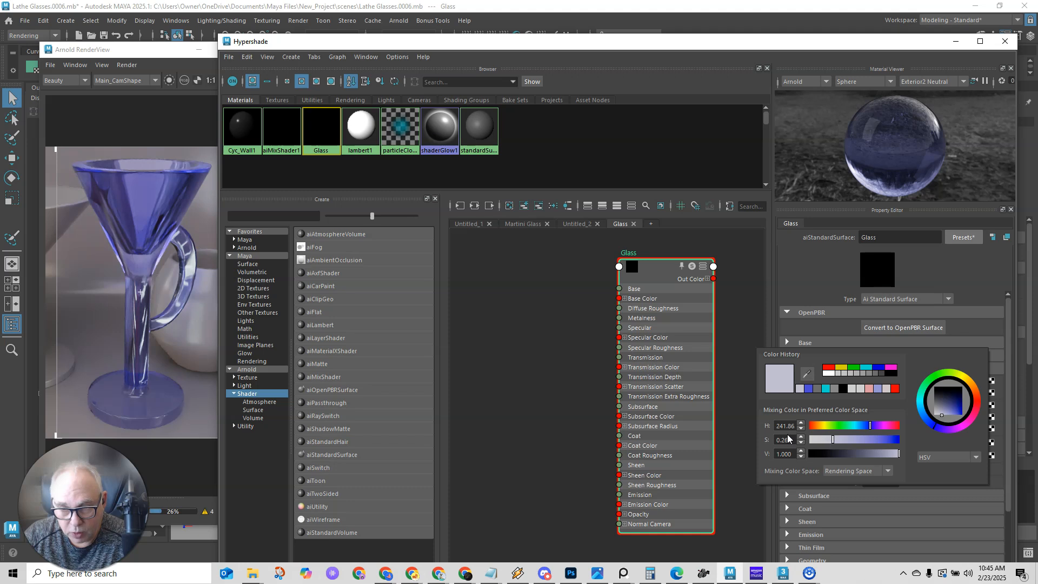
pyautogui.moveTo(832, 440); pyautogui.dragTo(824, 443)
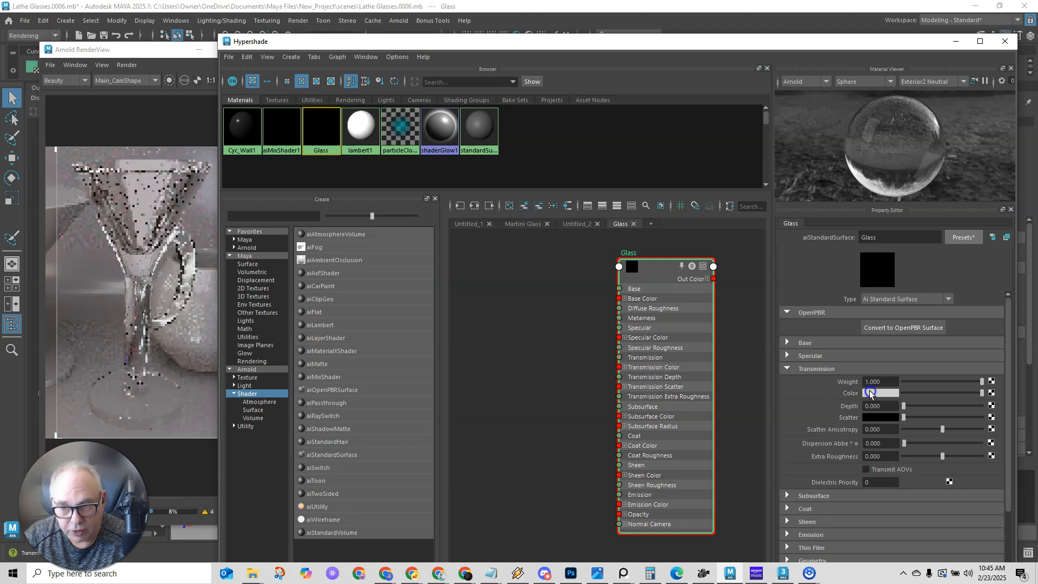
pyautogui.click(870, 393)
pyautogui.moveTo(812, 440); pyautogui.dragTo(822, 439)
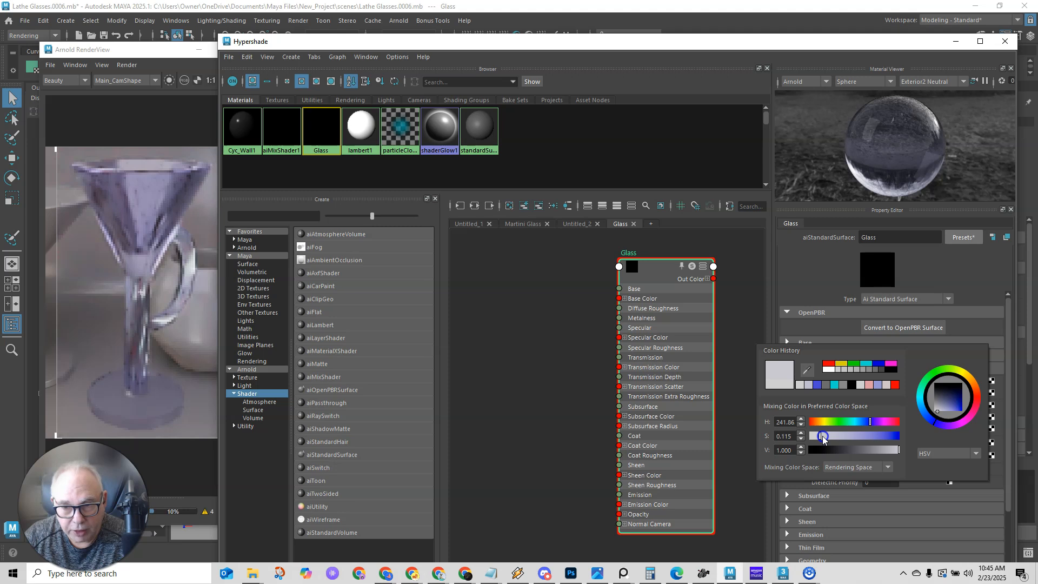
pyautogui.click(822, 435)
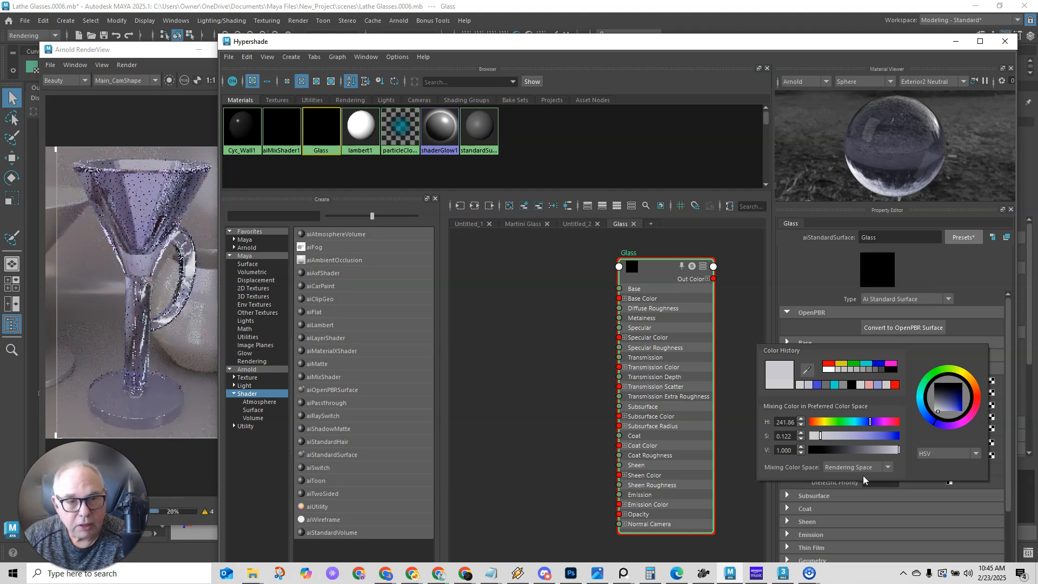
pyautogui.moveTo(821, 440); pyautogui.dragTo(824, 438)
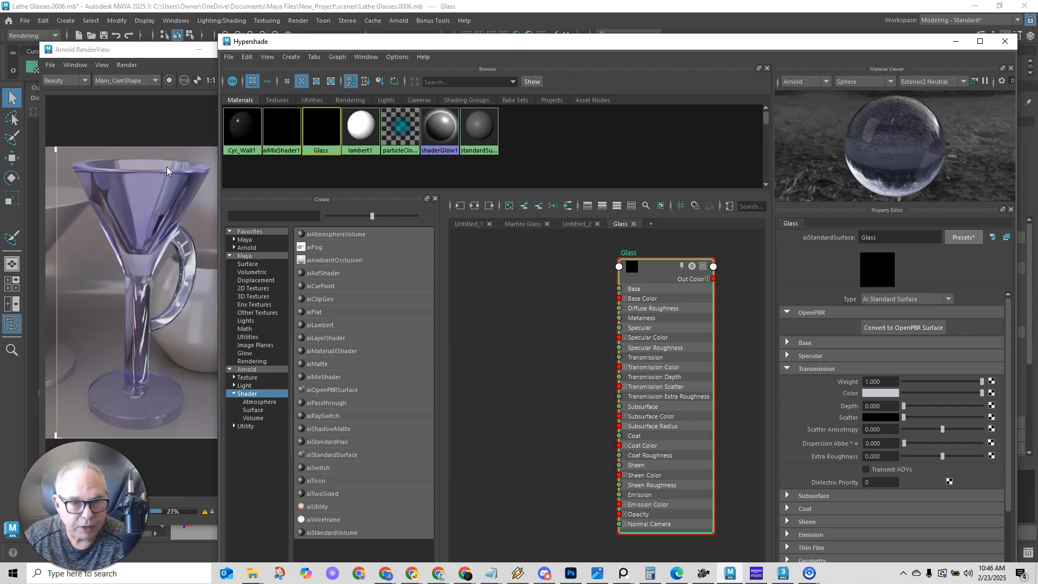
# Add a ramp texture node to the Glass material's graph.
pyautogui.click(519, 320)
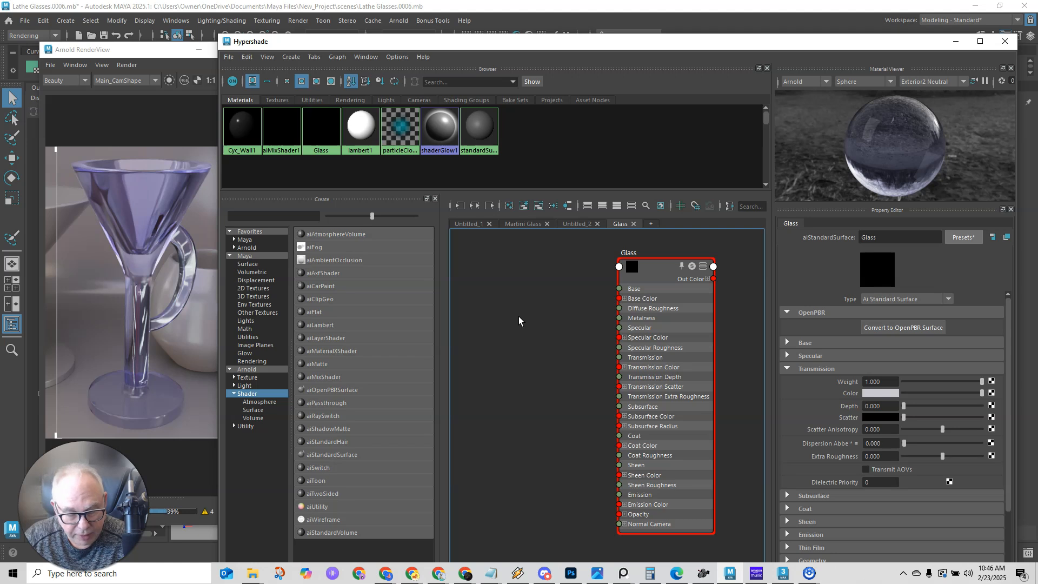
pyautogui.press('Tab')
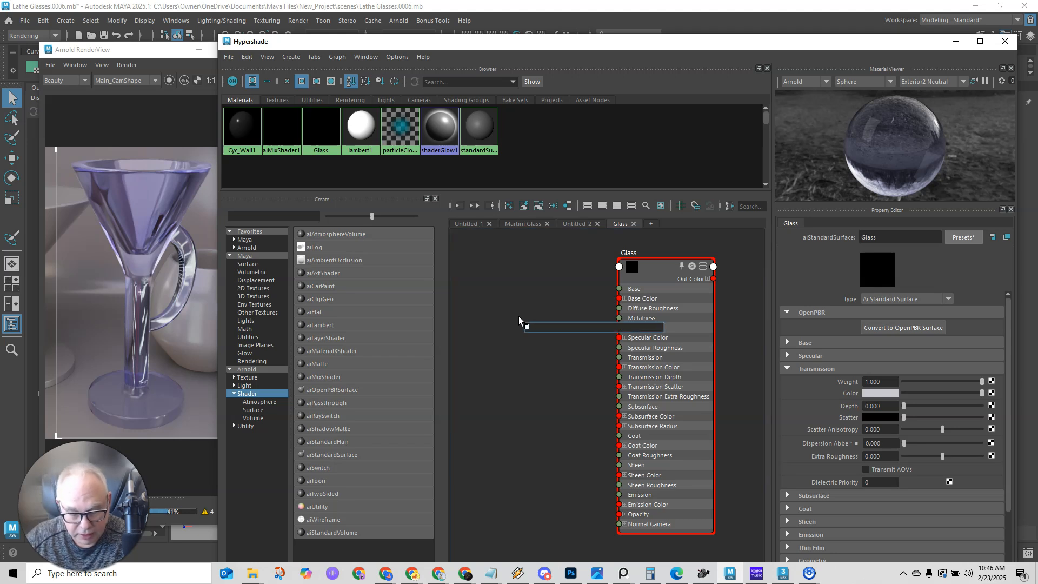
pyautogui.write('ramp')
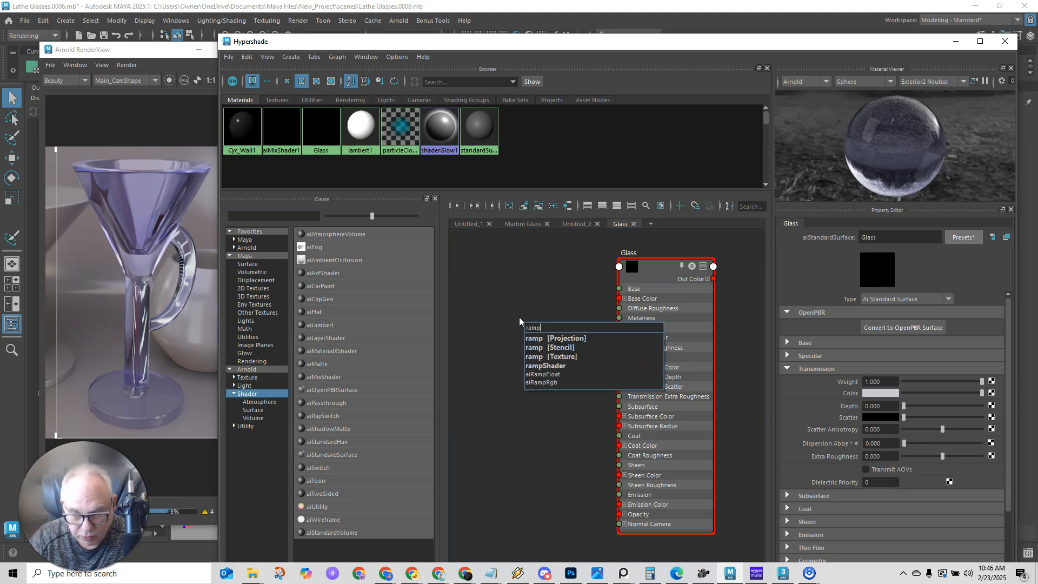
pyautogui.click(556, 357)
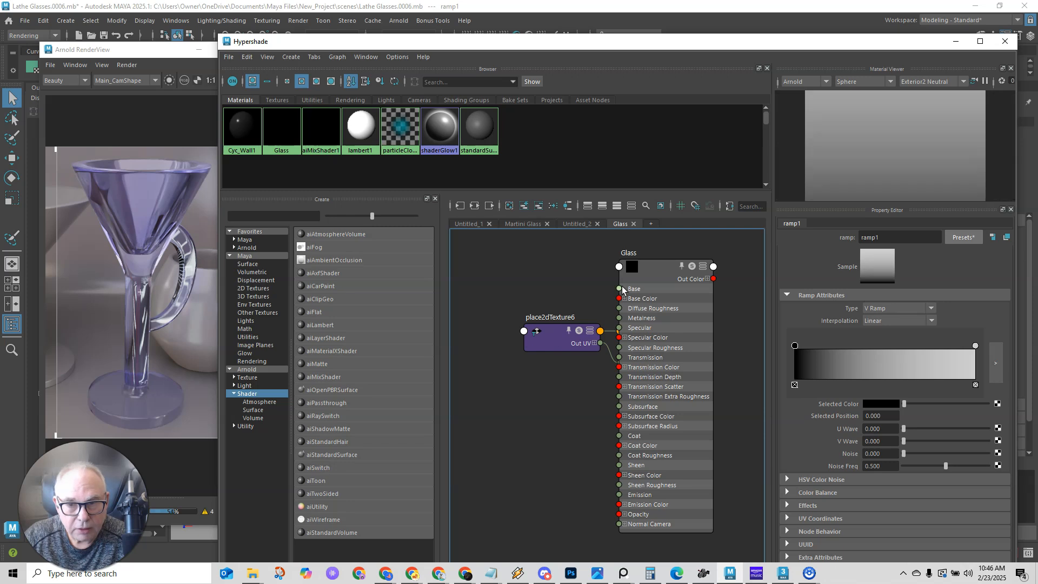
# Spread the Glass node and the ramp's two nodes apart so that they do not overlap.
pyautogui.moveTo(667, 279); pyautogui.dragTo(752, 269)
pyautogui.moveTo(553, 289); pyautogui.dragTo(647, 363)
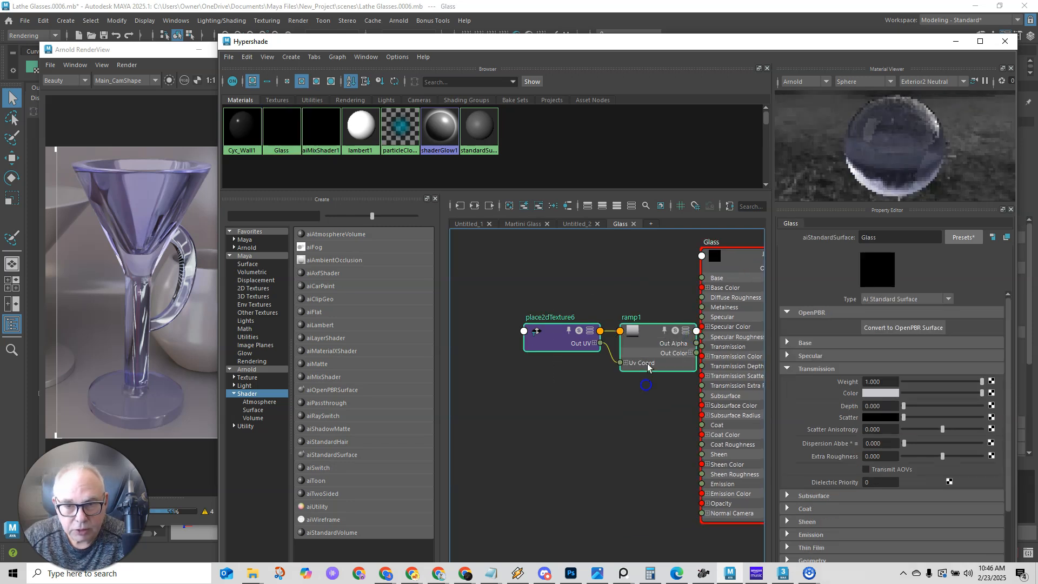
pyautogui.moveTo(539, 305); pyautogui.dragTo(476, 268)
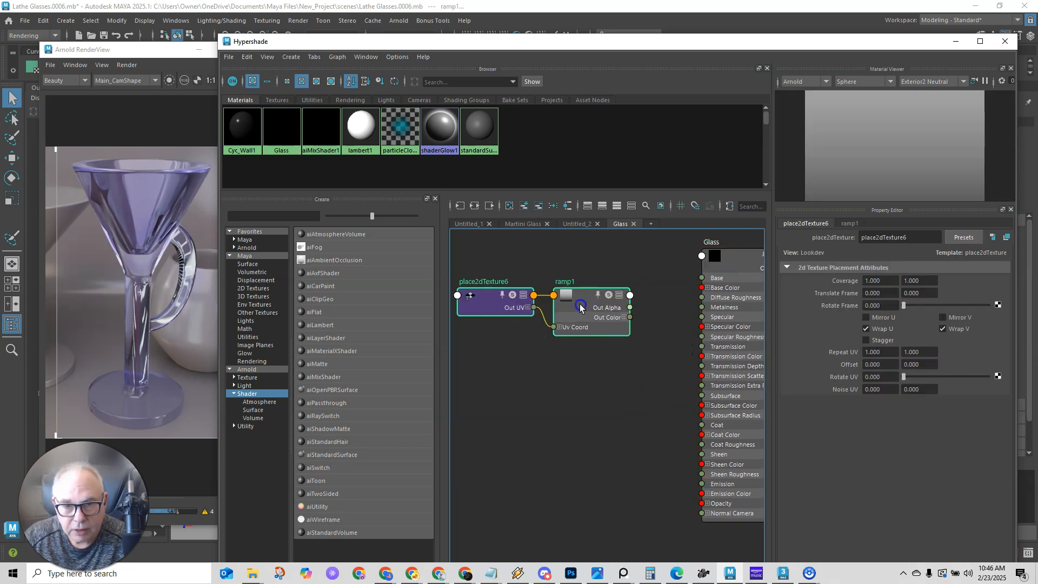
# Remove the place2dTexture6 node from the graph and set the ramp1 and Glass nodes side by side.
pyautogui.moveTo(491, 306); pyautogui.dragTo(493, 316)
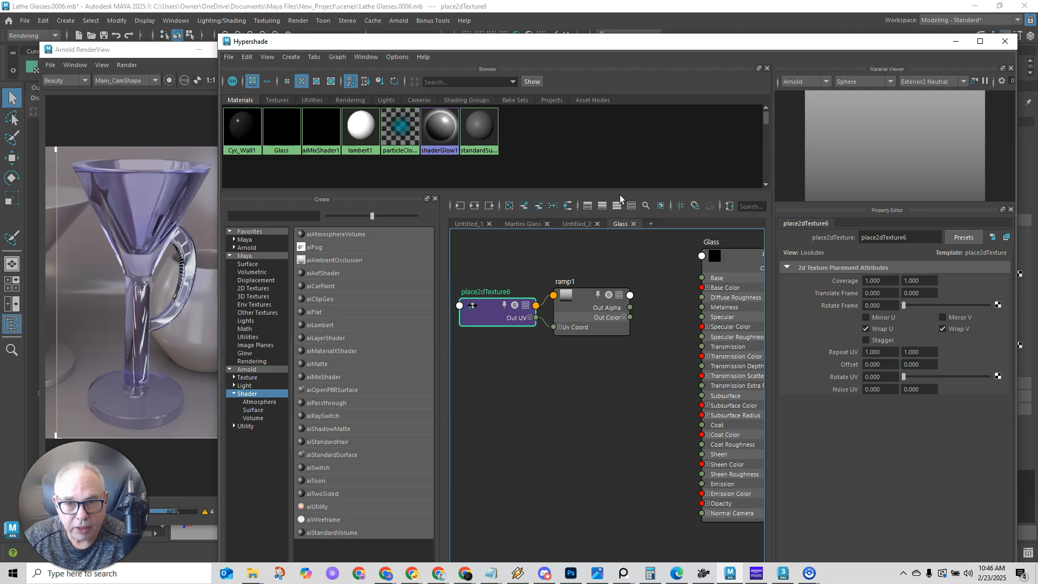
pyautogui.click(542, 206)
pyautogui.moveTo(588, 303); pyautogui.dragTo(539, 307)
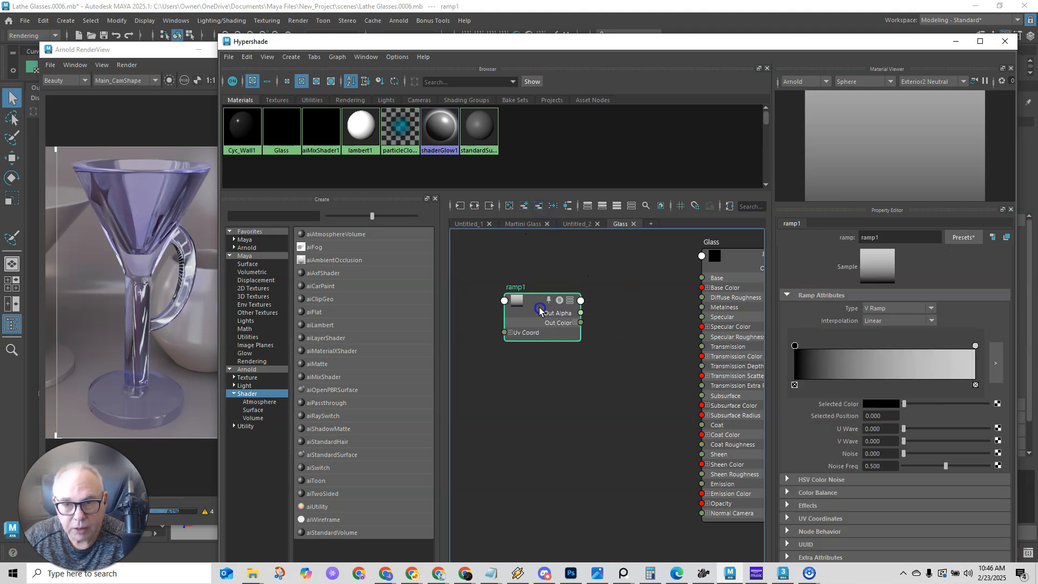
pyautogui.moveTo(725, 265); pyautogui.dragTo(649, 272)
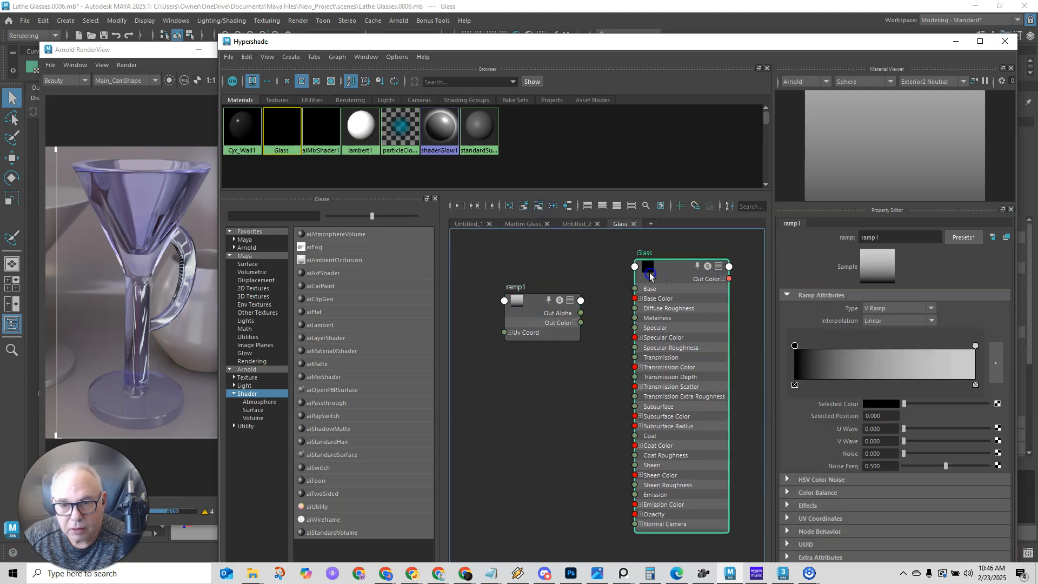
# Open ramp1's gradient in its separate large editor, then reposition and enlarge that window.
pyautogui.click(536, 308)
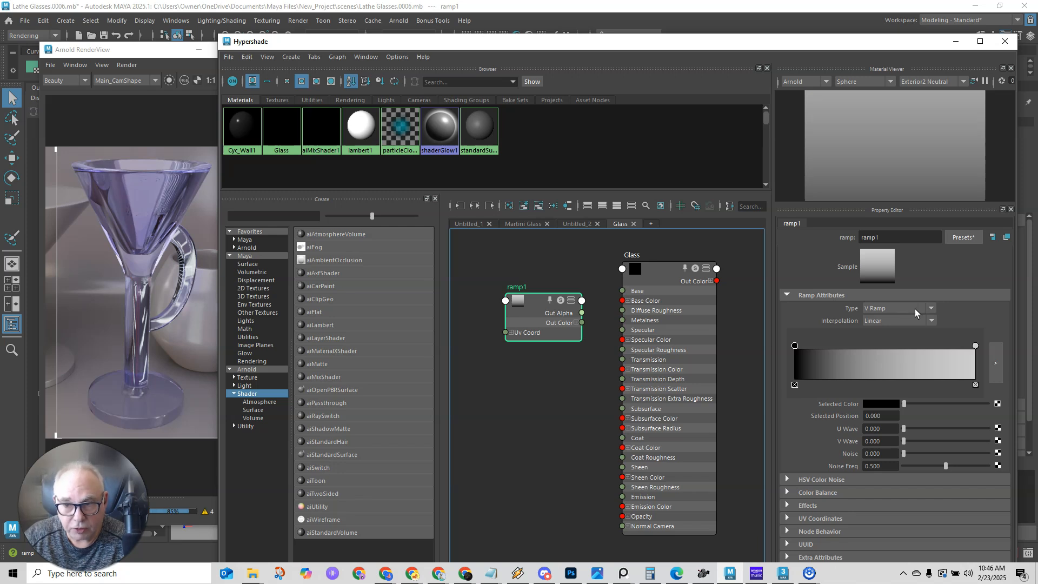
pyautogui.click(995, 362)
pyautogui.moveTo(433, 116); pyautogui.dragTo(530, 96)
pyautogui.moveTo(651, 468); pyautogui.dragTo(689, 449)
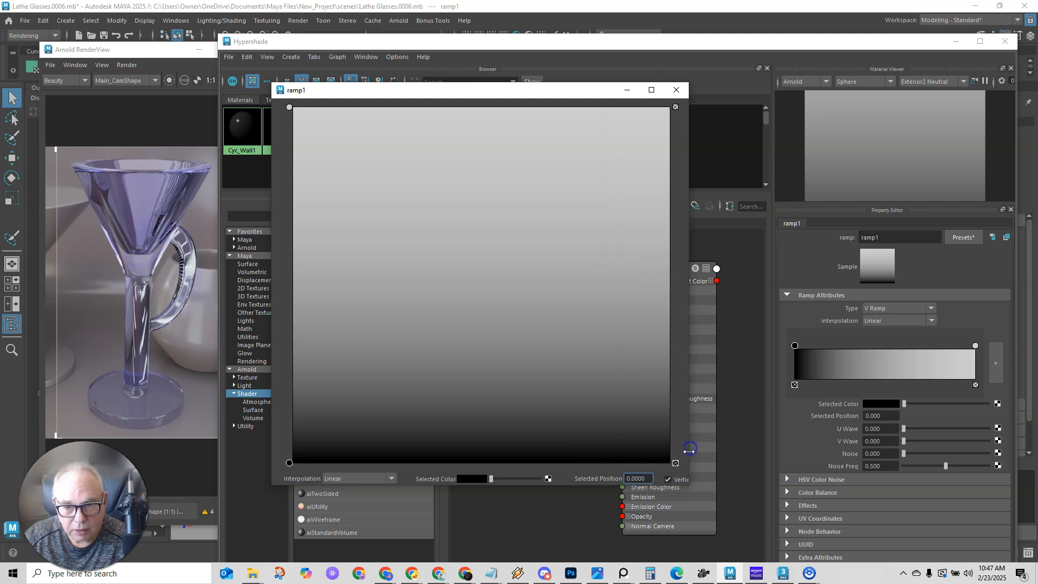
# Try the large ramp editor in a wide horizontal layout, return it to vertical, and reposition the window over the node graph.
pyautogui.click(668, 479)
pyautogui.moveTo(583, 484); pyautogui.dragTo(590, 272)
pyautogui.moveTo(687, 251); pyautogui.dragTo(746, 257)
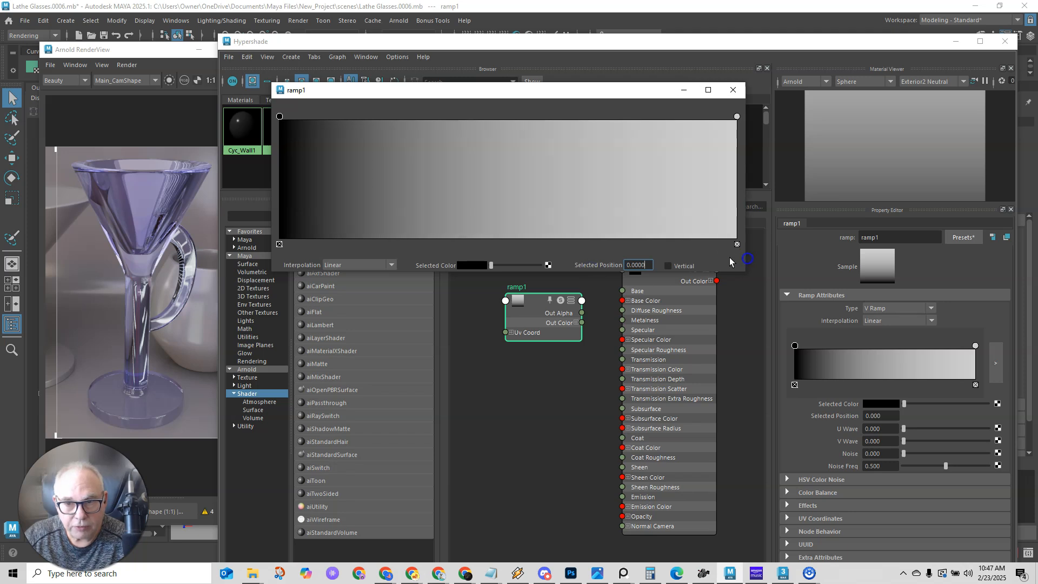
pyautogui.click(668, 265)
pyautogui.moveTo(352, 95); pyautogui.dragTo(558, 75)
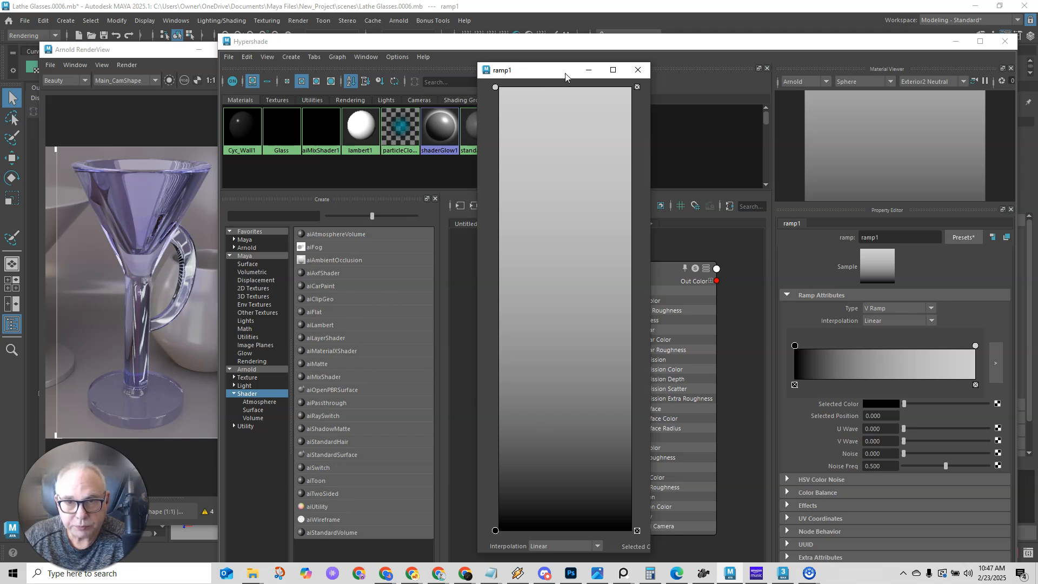
pyautogui.moveTo(564, 75); pyautogui.dragTo(537, 72)
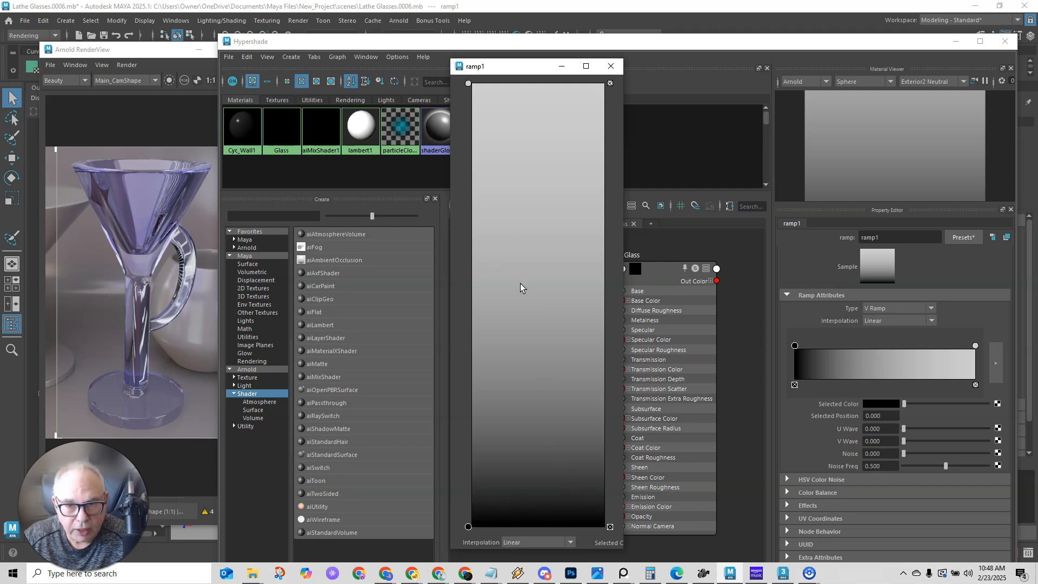
# Add a marker about a third of the way up ramp1's gradient, delete it, and reopen the large ramp editor.
pyautogui.click(488, 374)
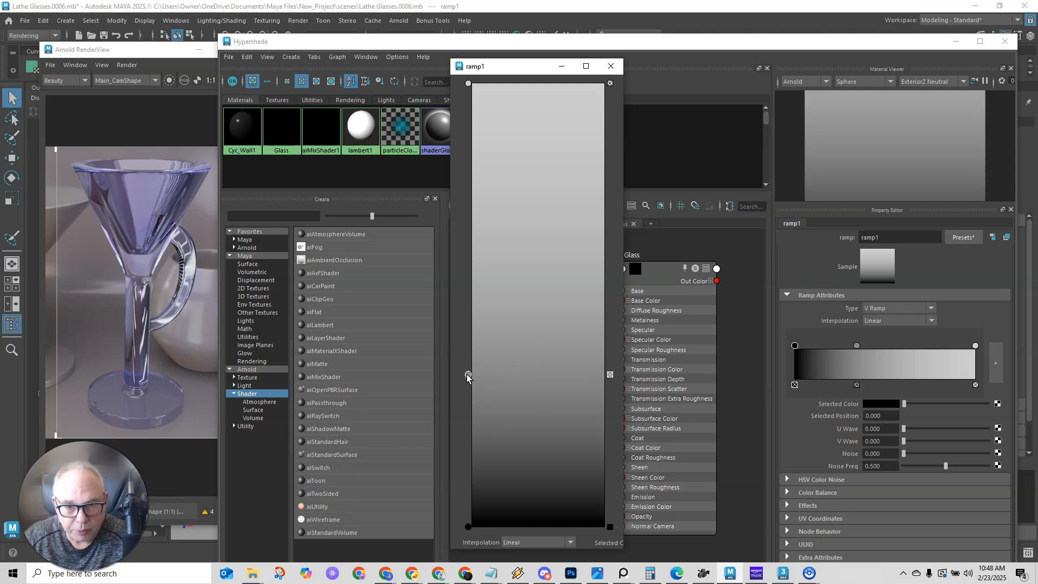
pyautogui.click(610, 374)
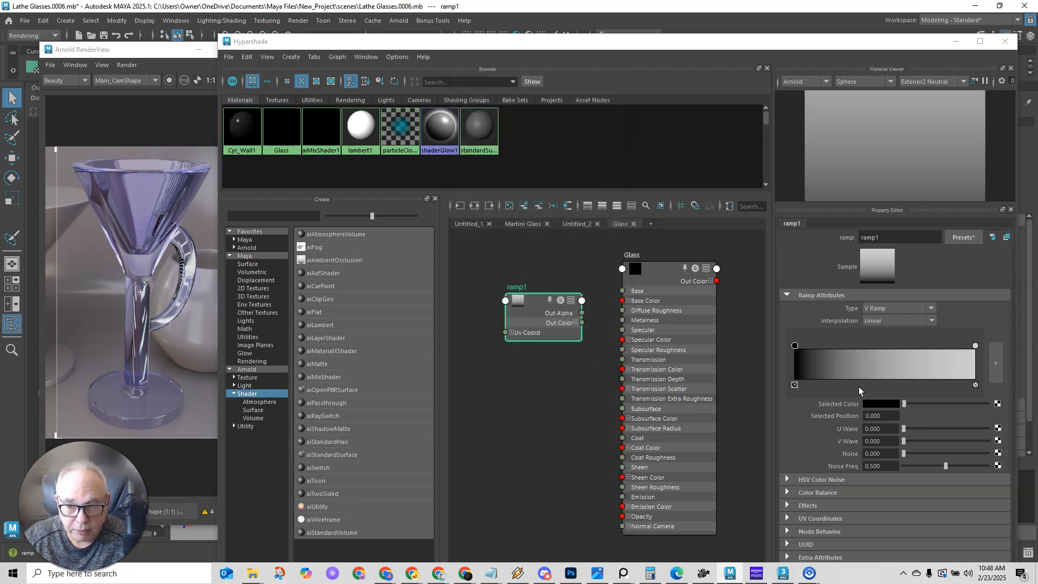
pyautogui.click(994, 363)
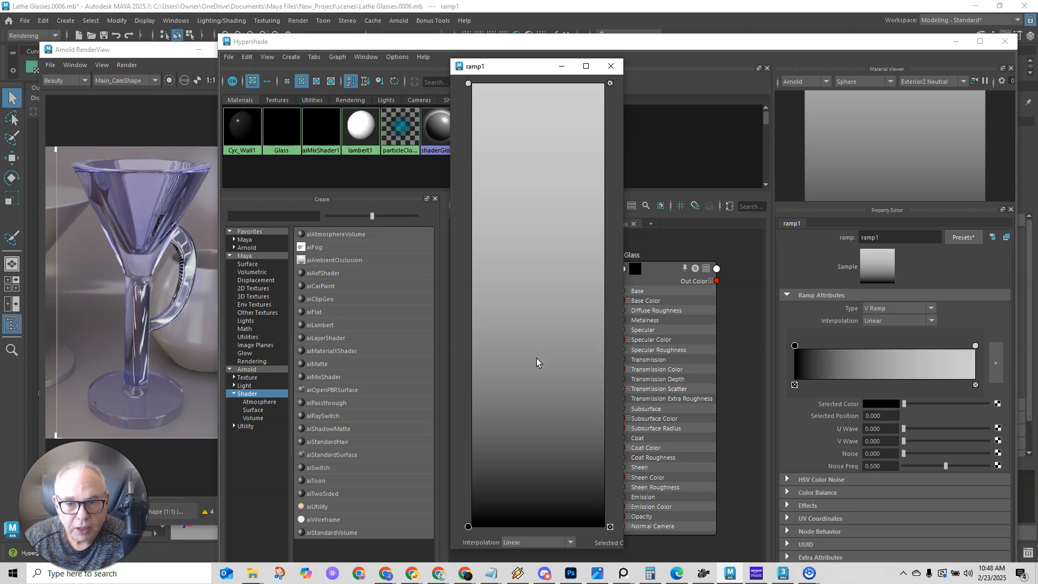
# Add a marker about 40% of the way up ramp1's gradient, widen the editor window, and color the marker black.
pyautogui.click(498, 347)
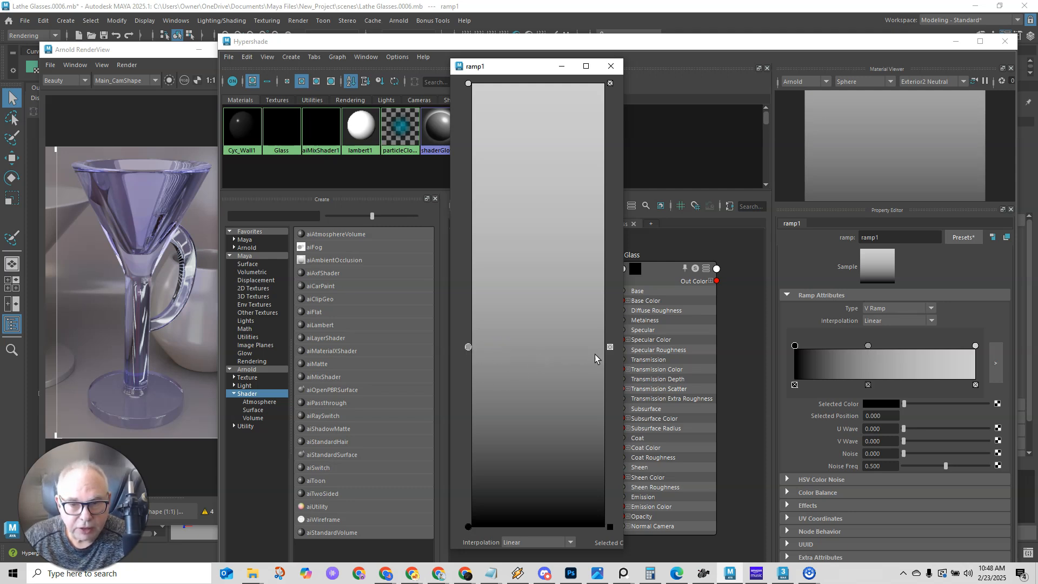
pyautogui.moveTo(621, 398); pyautogui.dragTo(714, 398)
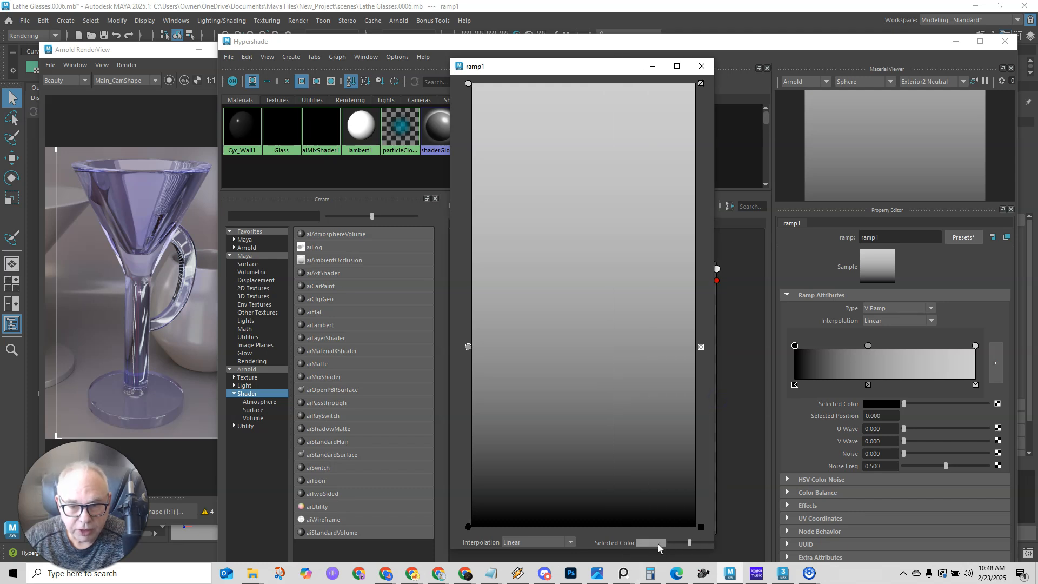
pyautogui.click(468, 347)
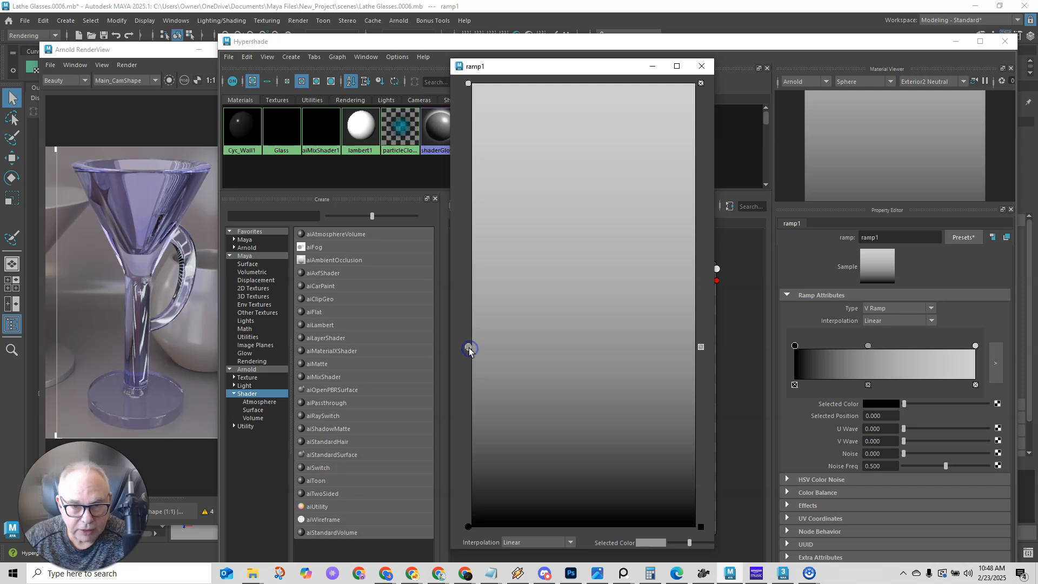
pyautogui.click(646, 542)
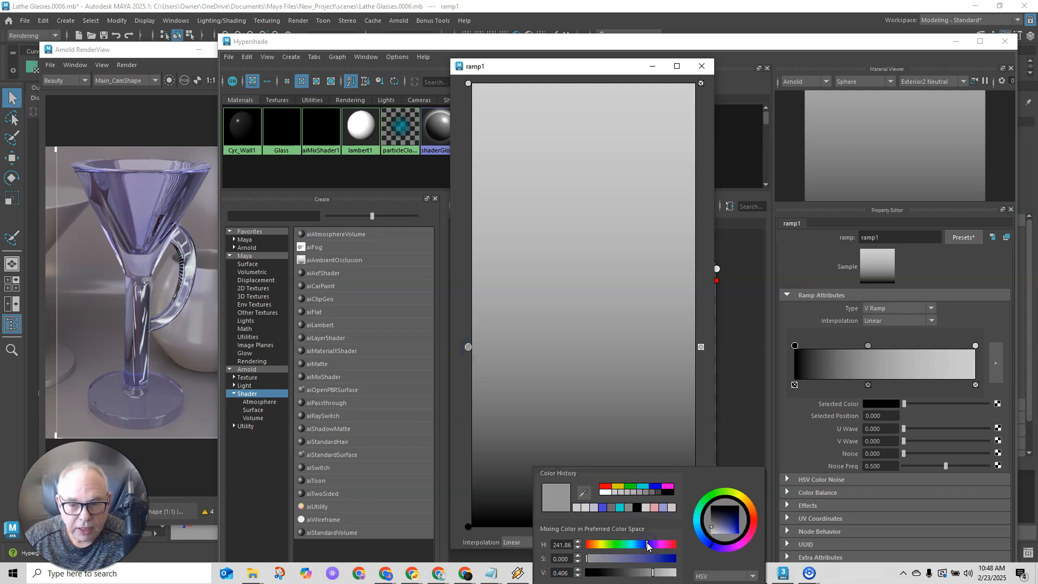
pyautogui.click(637, 508)
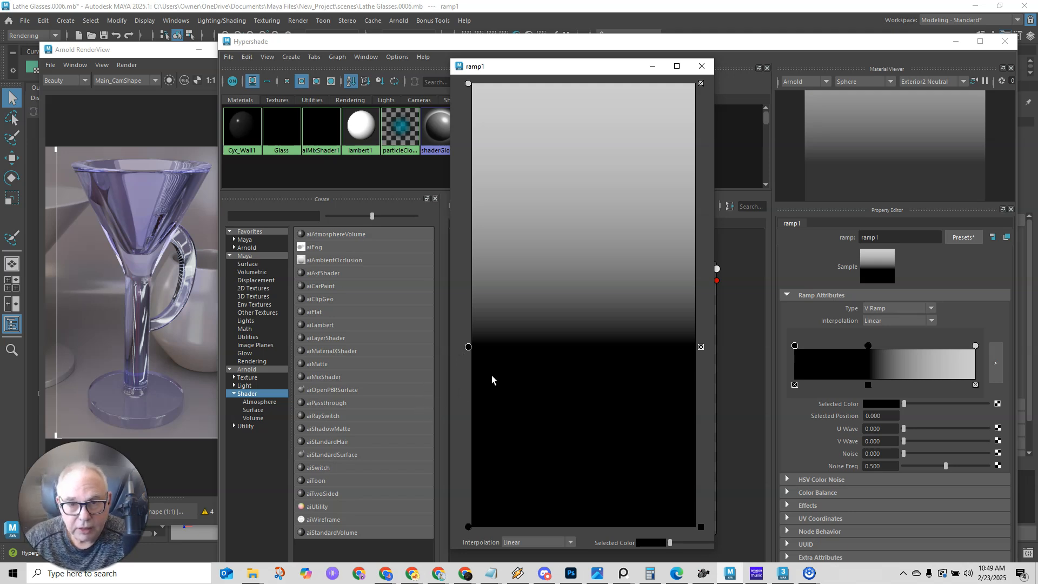
# Add a white marker about 60% of the way up ramp1's gradient and open the uppermost marker's color for editing.
pyautogui.click(468, 256)
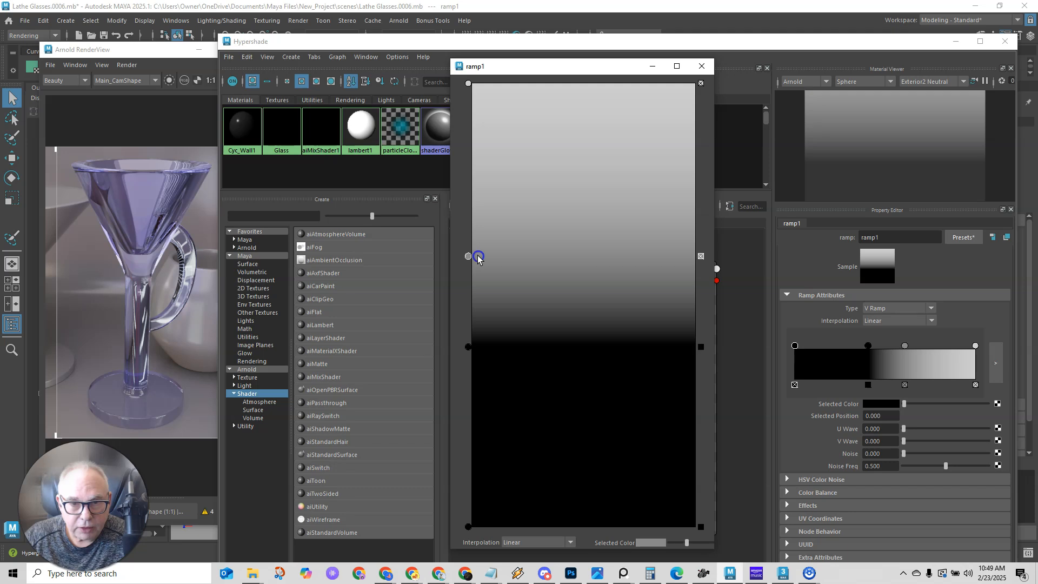
pyautogui.click(641, 542)
pyautogui.click(599, 492)
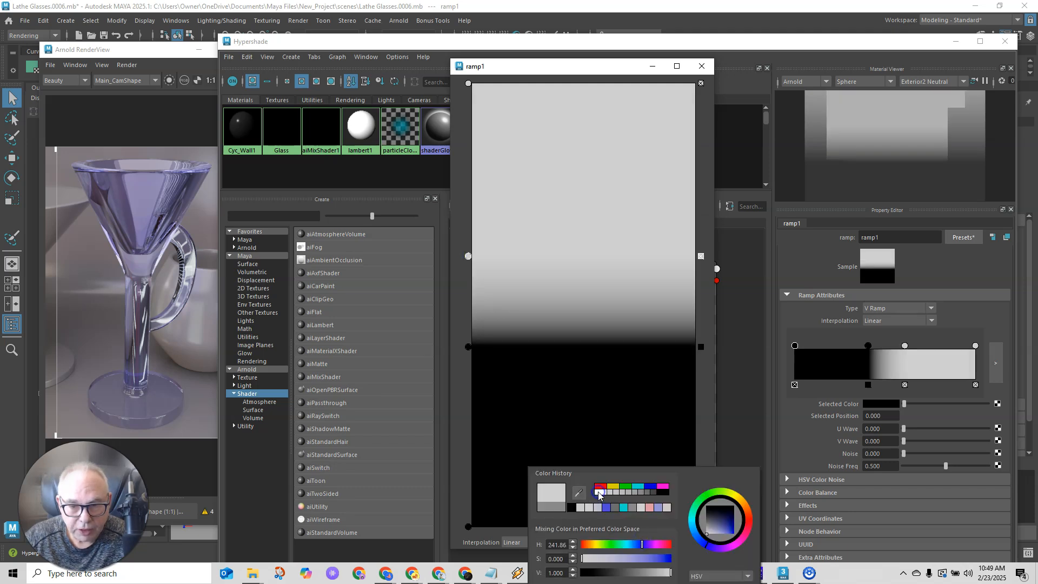
pyautogui.click(468, 83)
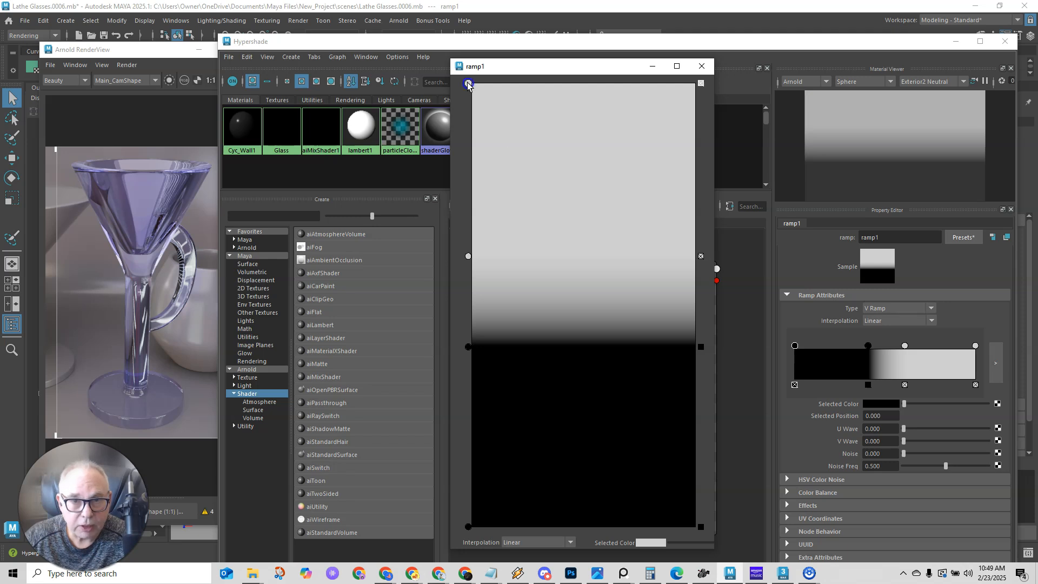
pyautogui.click(651, 542)
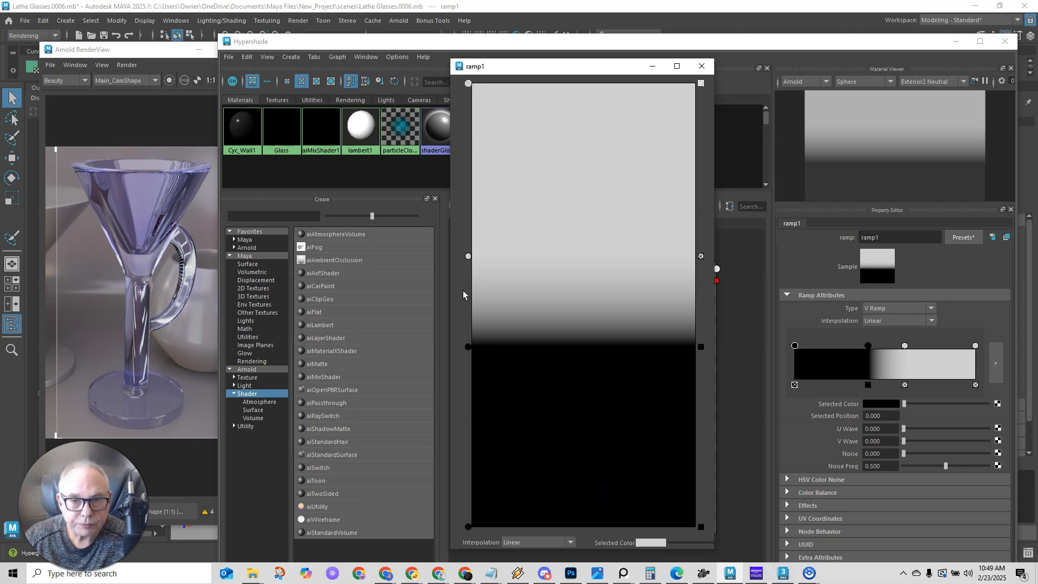
# Slide the inner white and black markers along ramp1 to vary how soft the transition between them is.
pyautogui.moveTo(467, 257); pyautogui.dragTo(468, 225)
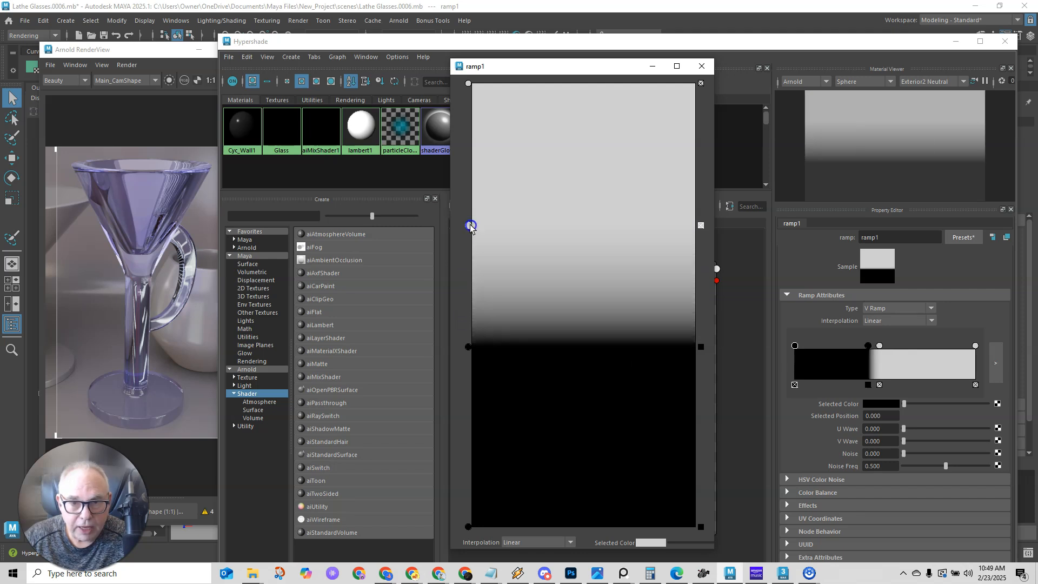
pyautogui.moveTo(467, 347); pyautogui.dragTo(567, 388)
pyautogui.moveTo(472, 389); pyautogui.dragTo(468, 354)
pyautogui.moveTo(468, 225); pyautogui.dragTo(468, 295)
pyautogui.moveTo(580, 72); pyautogui.dragTo(545, 73)
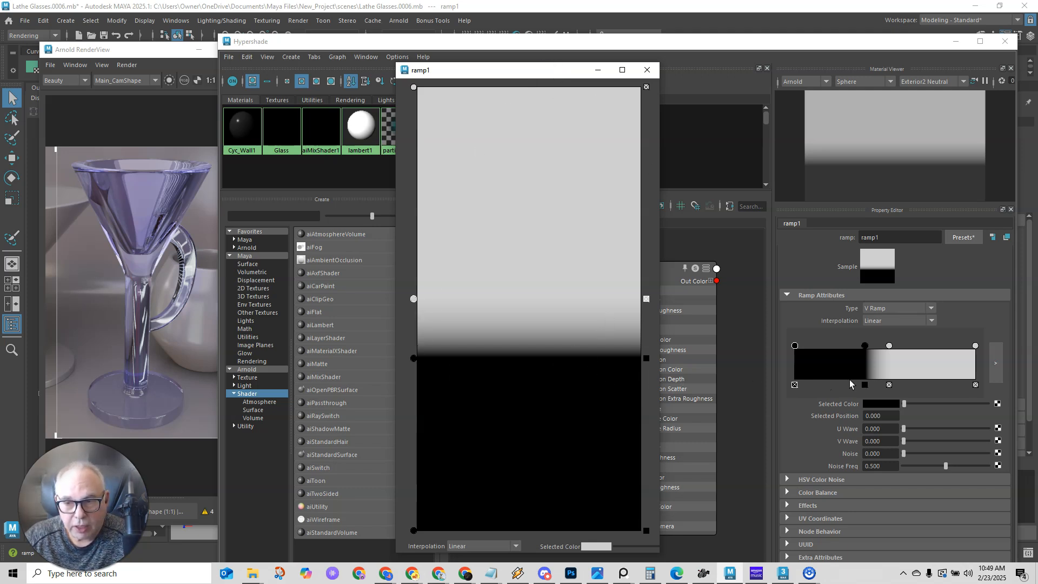
# Delete the two added inner markers from ramp1, reopen the large editor, and select the marker at the gradient's upper end.
pyautogui.click(891, 386)
pyautogui.click(889, 385)
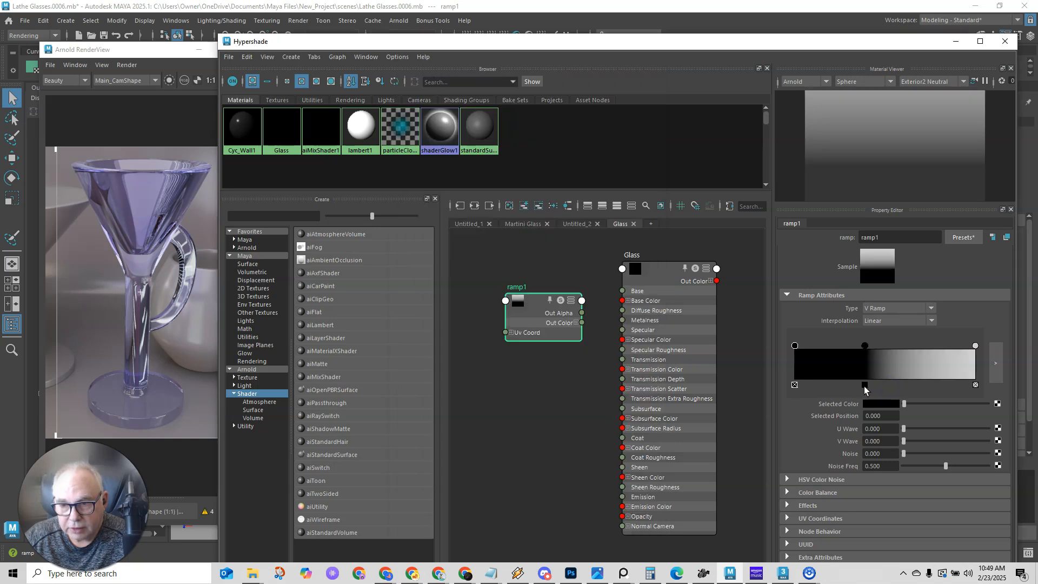
pyautogui.click(865, 385)
pyautogui.click(998, 370)
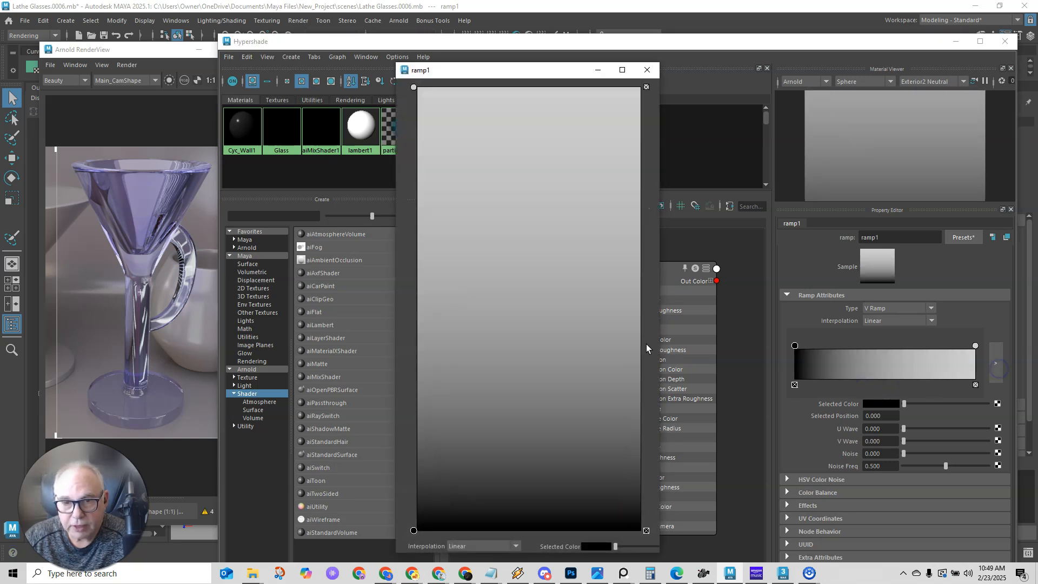
pyautogui.click(414, 87)
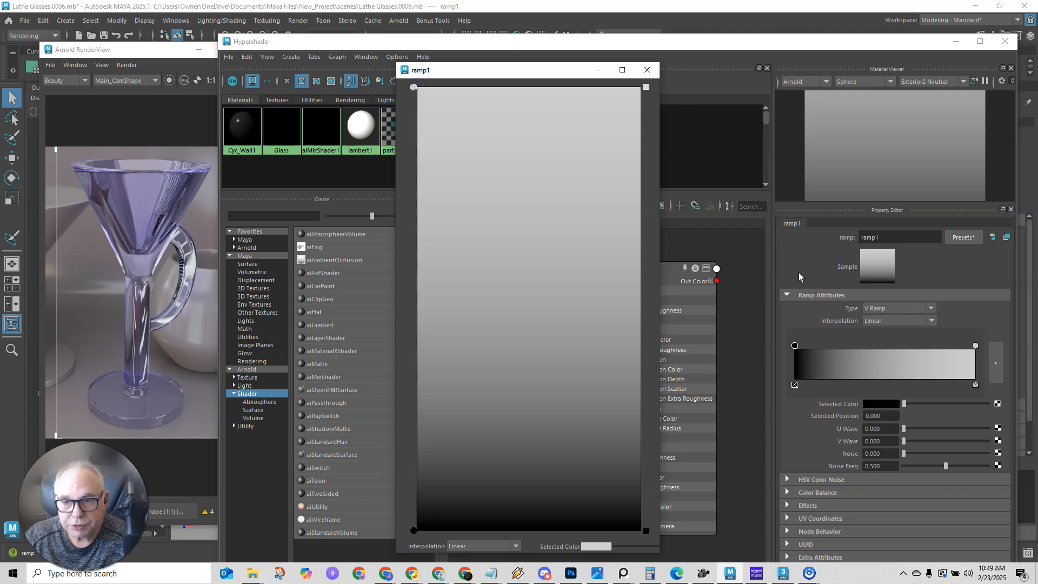
pyautogui.moveTo(581, 74); pyautogui.dragTo(425, 68)
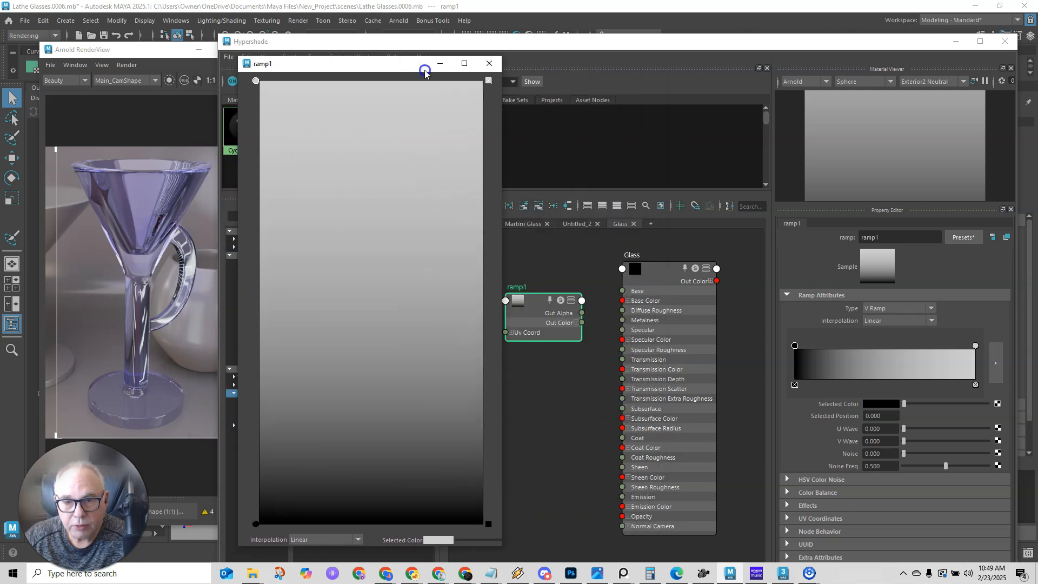
# Color ramp1's marker at position 1.000 with the Glass material's pale lavender transmission color, taken from the color history.
pyautogui.click(667, 278)
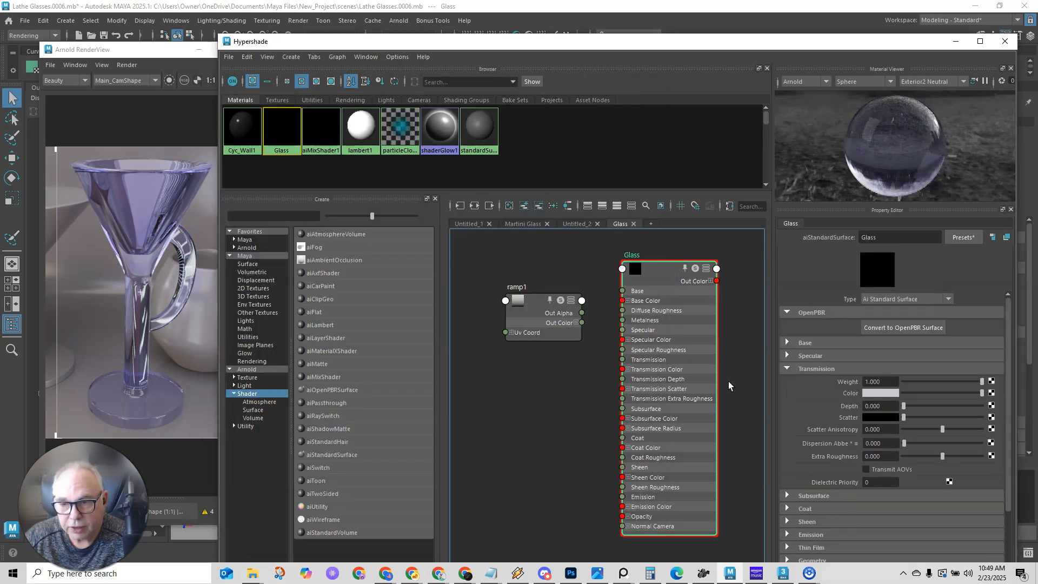
pyautogui.click(873, 394)
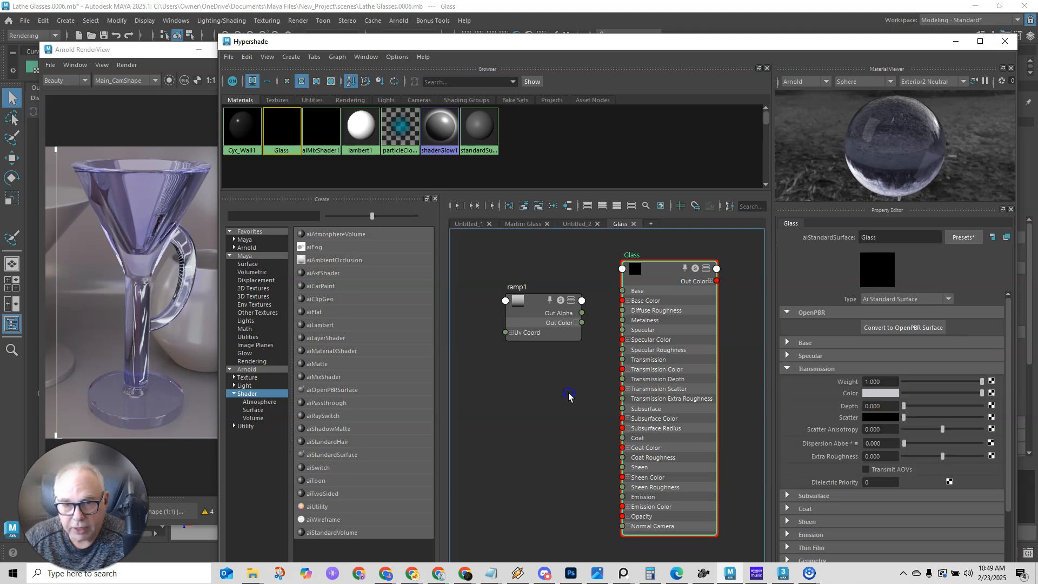
pyautogui.click(532, 310)
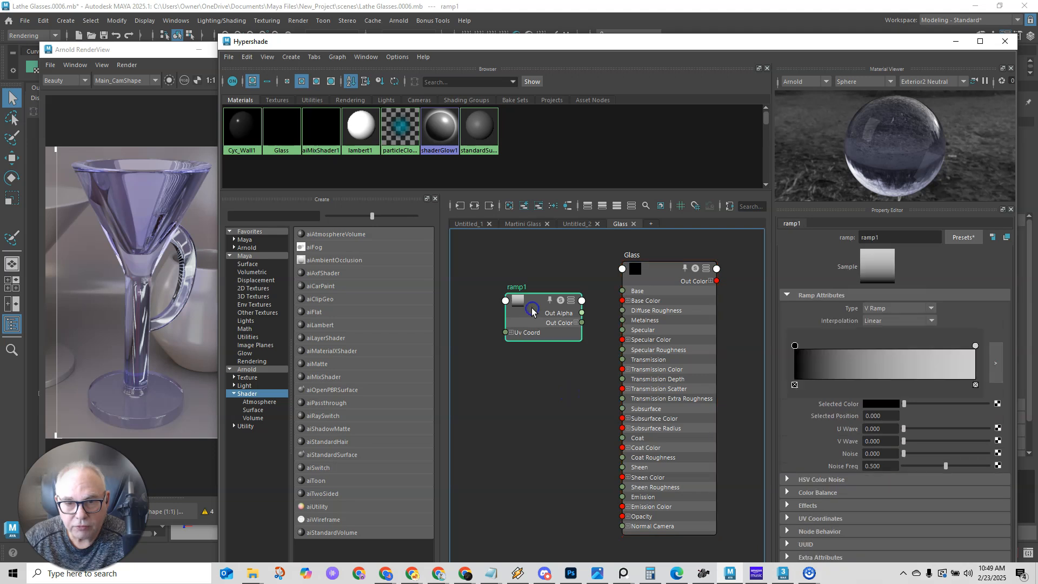
pyautogui.click(975, 346)
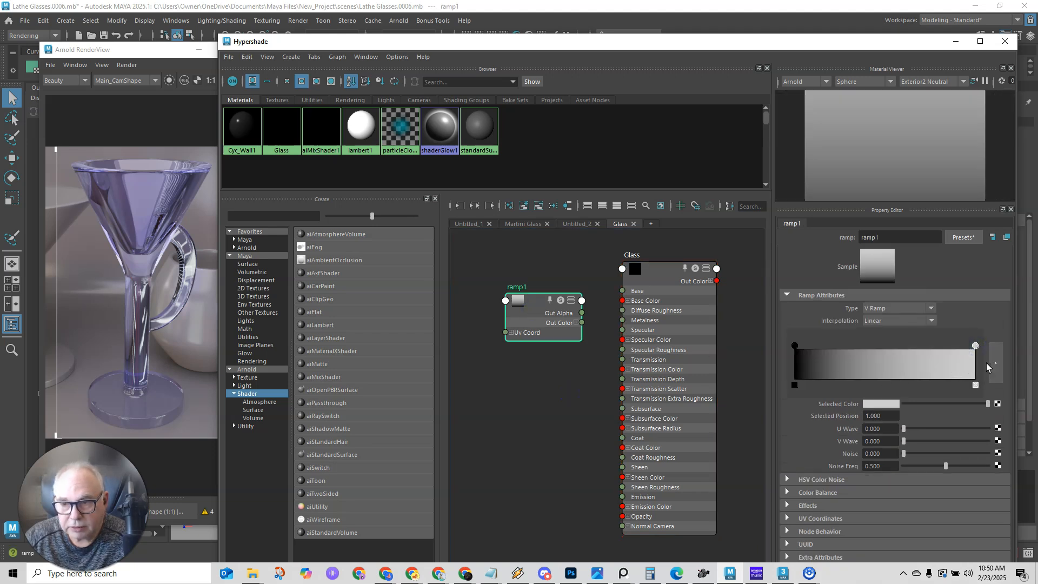
pyautogui.click(871, 405)
pyautogui.click(802, 401)
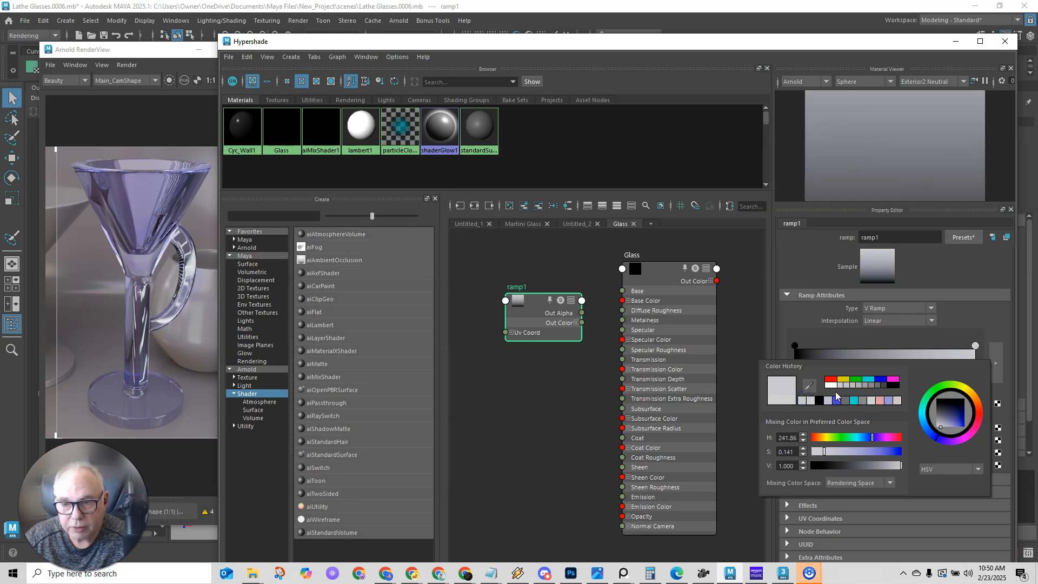
pyautogui.click(831, 338)
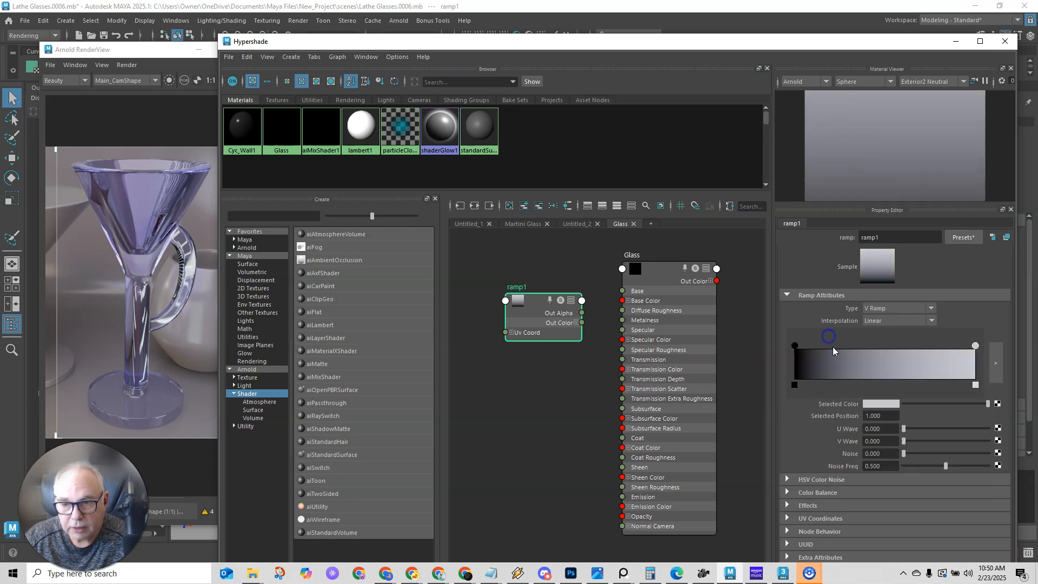
# Replace the black marker at the start of ramp1 with a new one at position 0.000, colored blue from the color history.
pyautogui.click(793, 384)
pyautogui.click(795, 354)
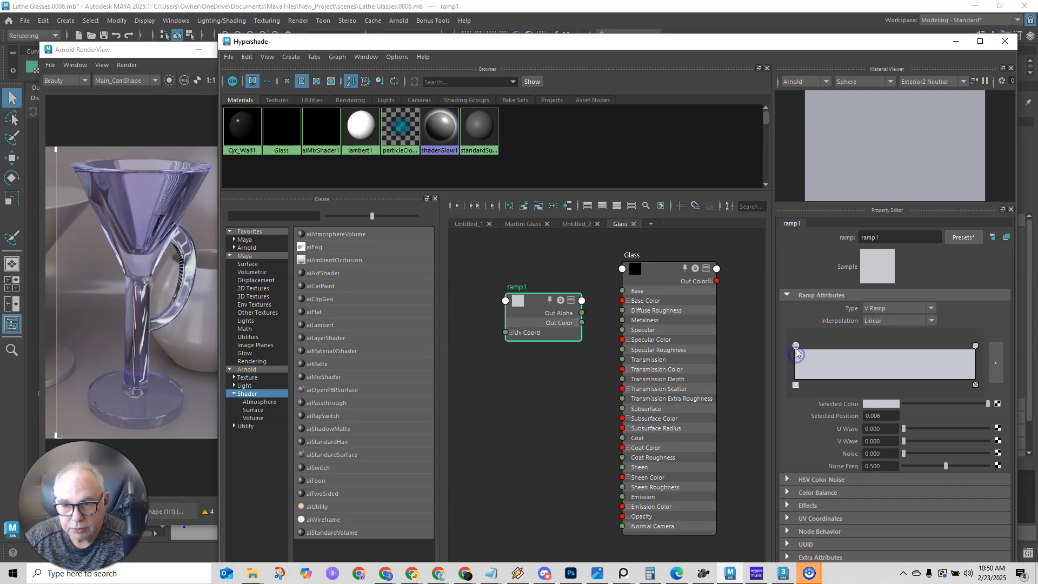
pyautogui.click(794, 345)
pyautogui.click(794, 341)
pyautogui.click(792, 345)
pyautogui.click(793, 345)
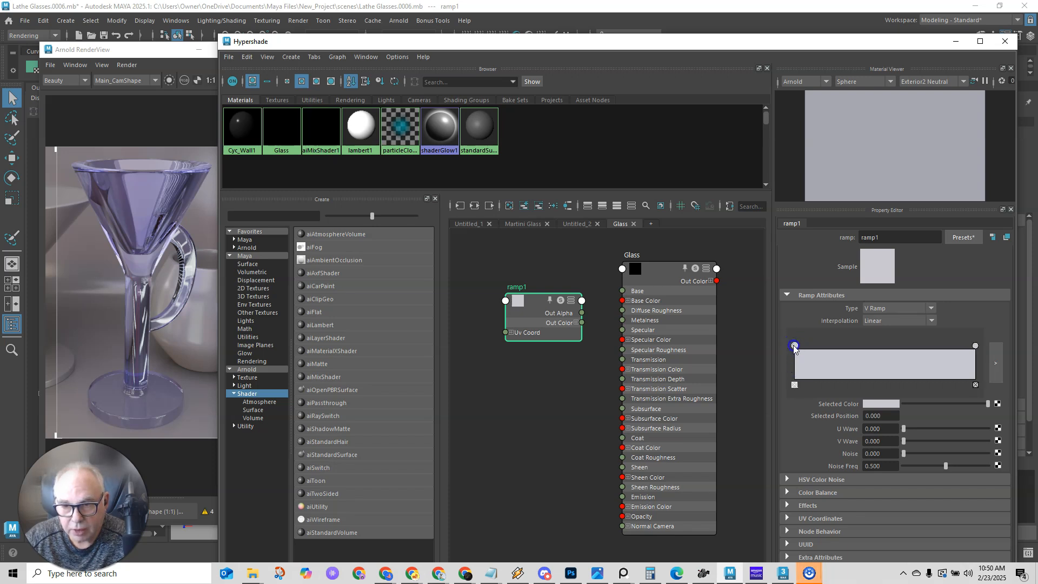
pyautogui.click(877, 406)
pyautogui.click(839, 400)
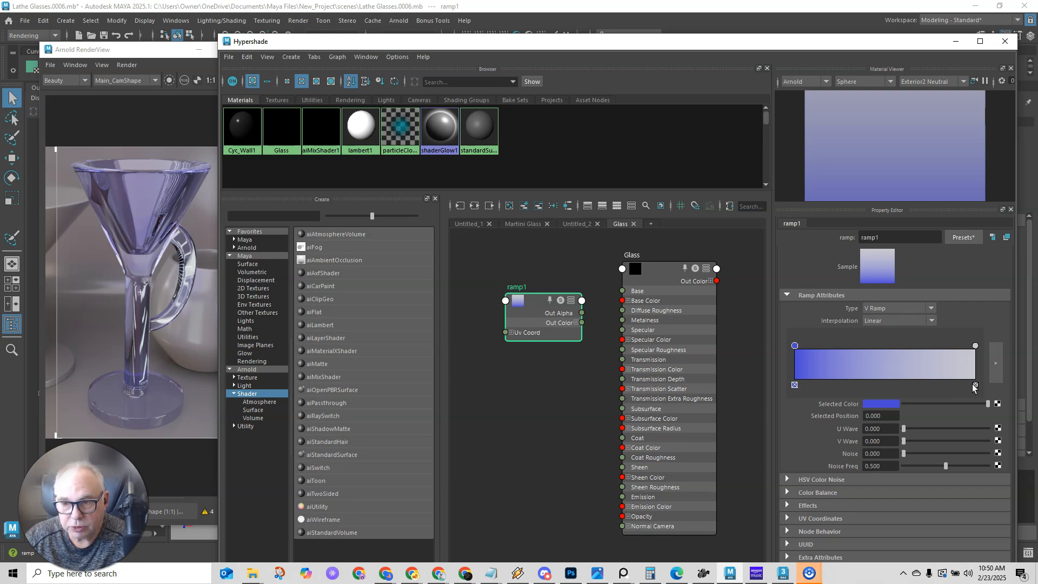
# Connect ramp1's Out Color to the Glass node's Transmission Color and align the ramp node with that input.
pyautogui.moveTo(538, 306); pyautogui.dragTo(516, 338)
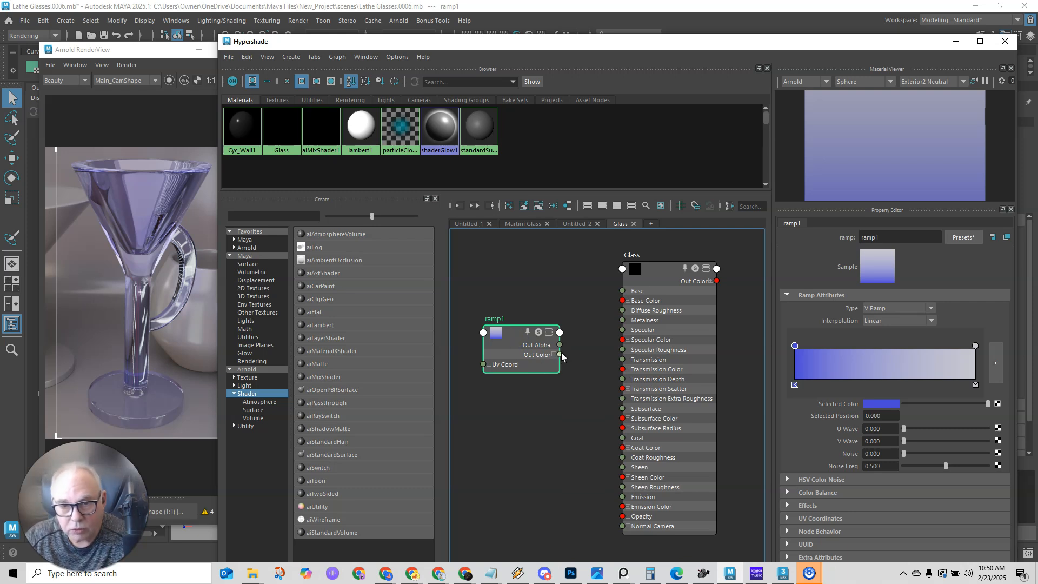
pyautogui.moveTo(559, 355); pyautogui.dragTo(623, 369)
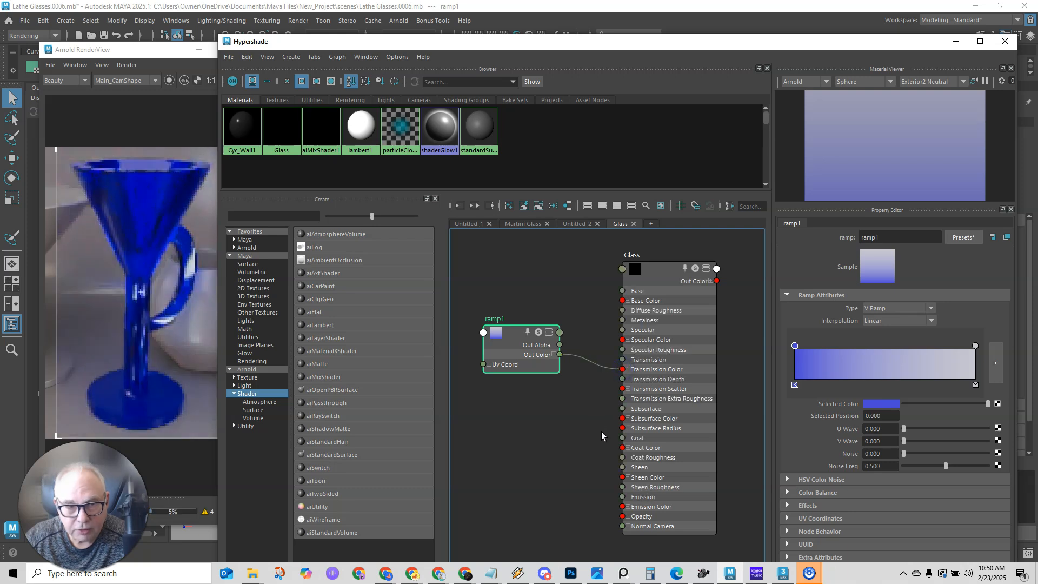
pyautogui.click(656, 281)
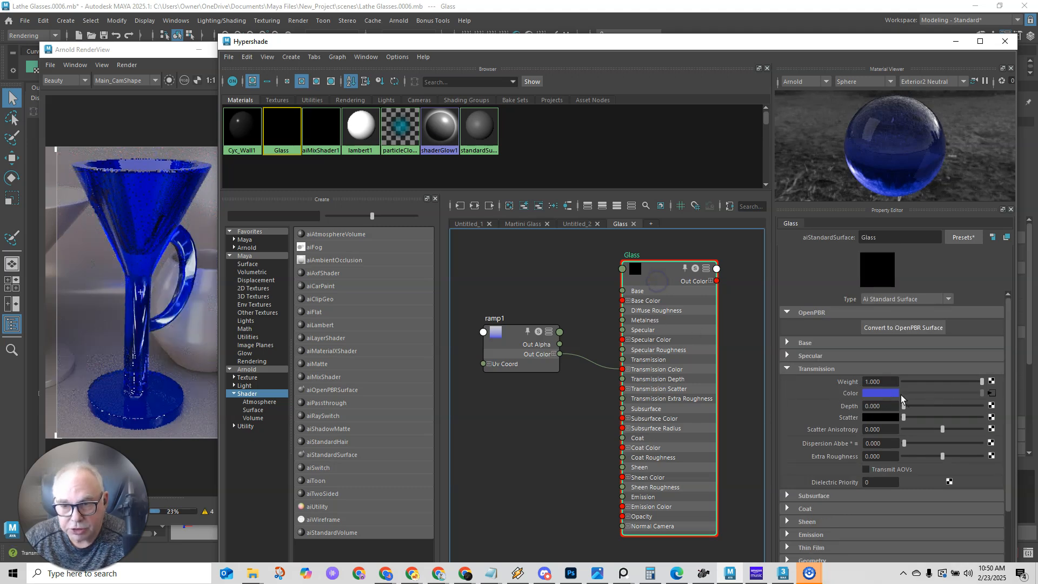
pyautogui.click(515, 340)
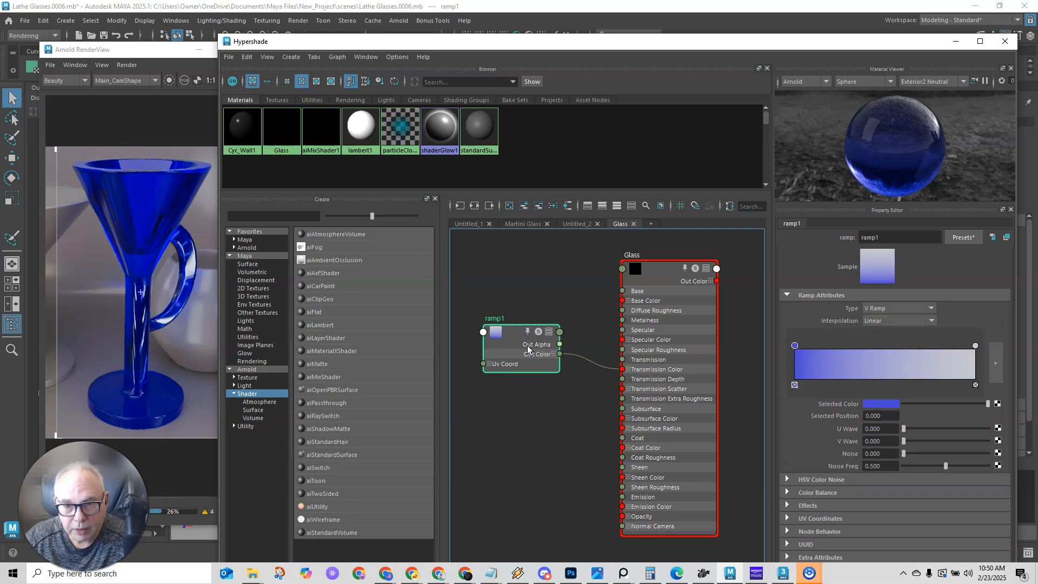
pyautogui.moveTo(521, 345); pyautogui.dragTo(524, 361)
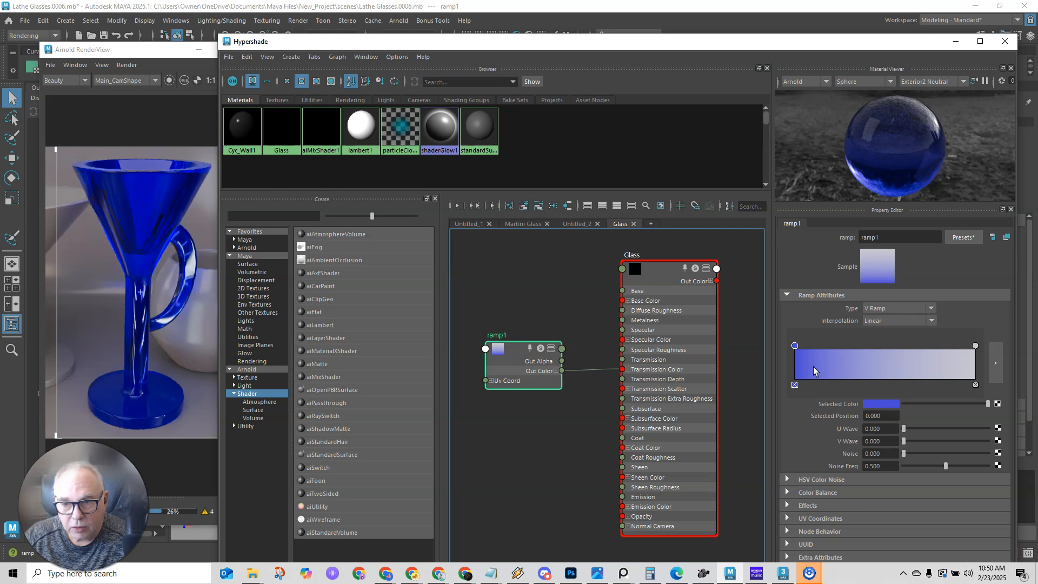
# Open ramp1's large editor and add one marker just below the gradient's upper end and another just above its blue end.
pyautogui.click(998, 365)
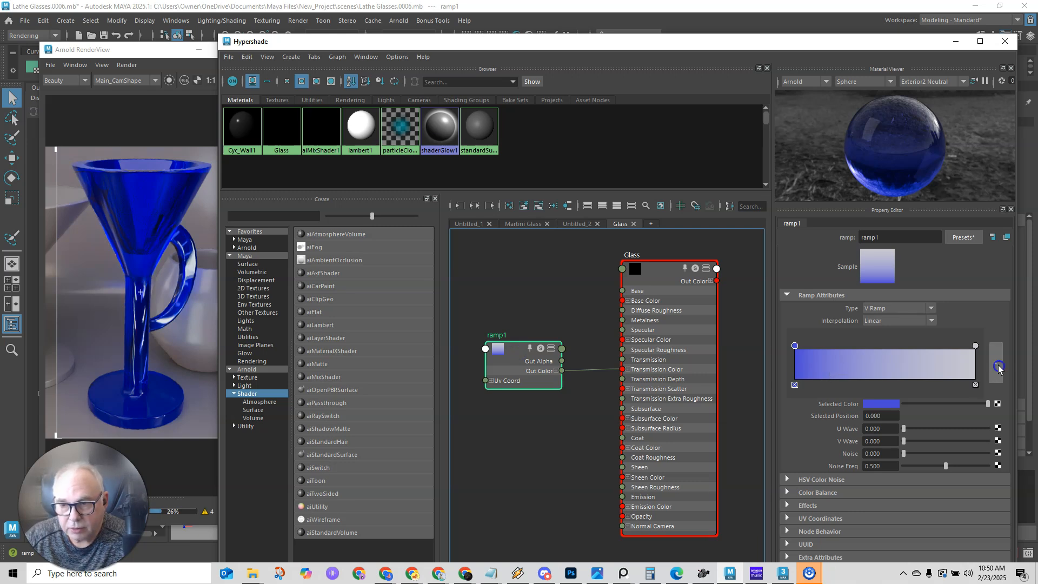
pyautogui.moveTo(395, 69); pyautogui.dragTo(477, 68)
pyautogui.click(355, 101)
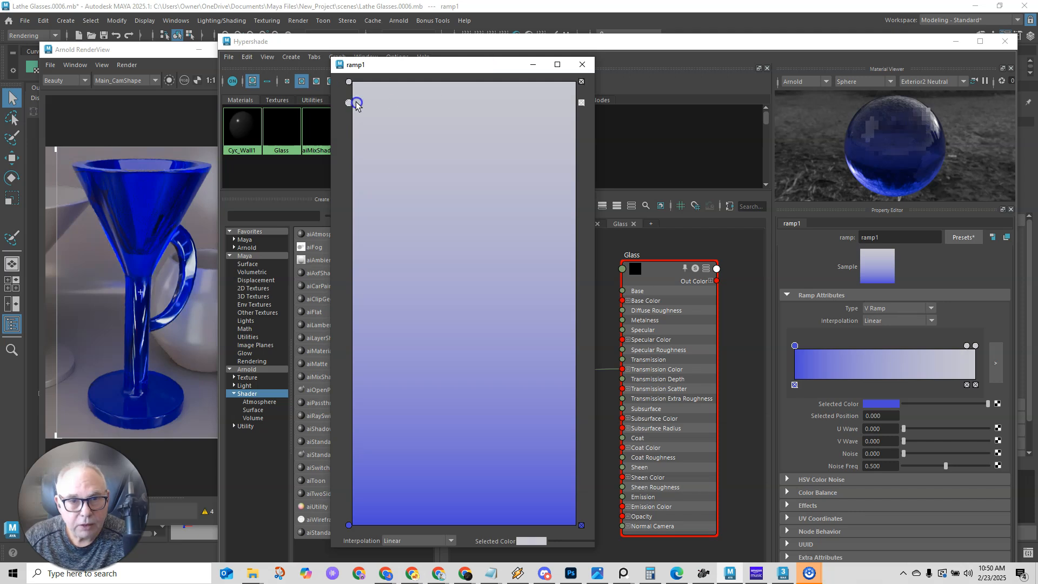
pyautogui.click(355, 501)
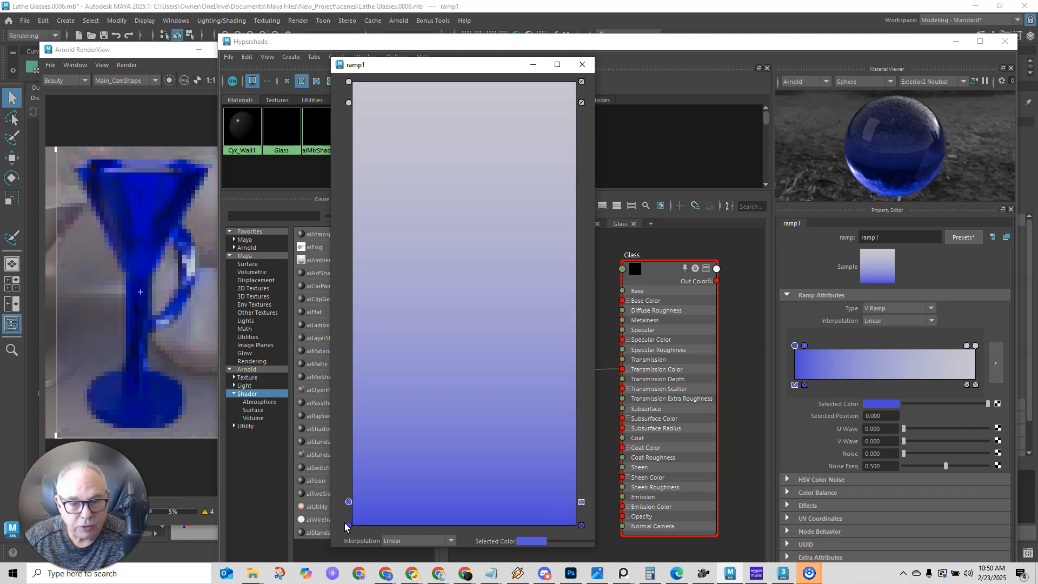
# Compare the two lower markers of ramp1 and recolor the added one with the end marker's blue from the color history.
pyautogui.click(349, 524)
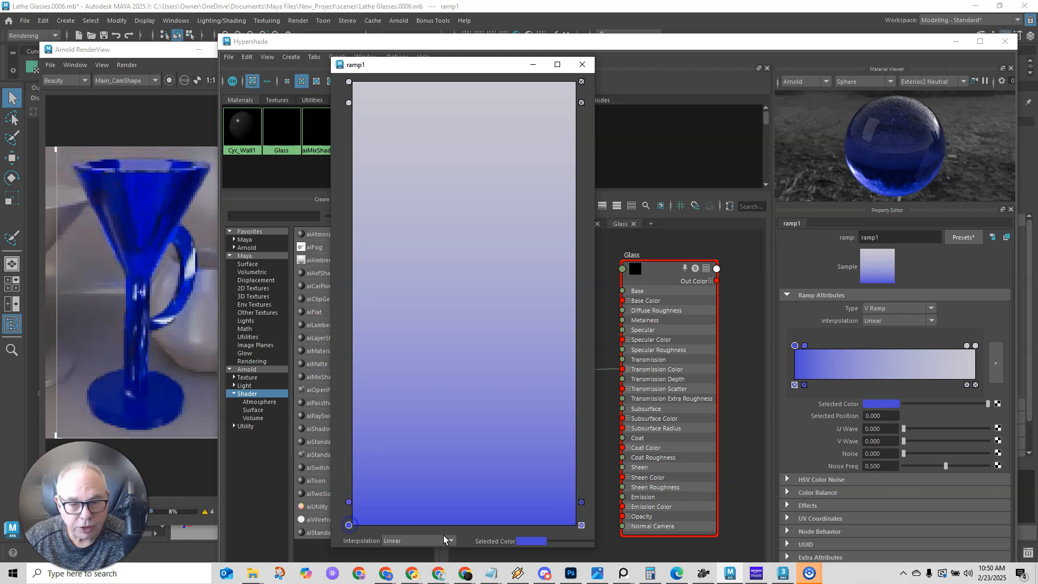
pyautogui.click(526, 541)
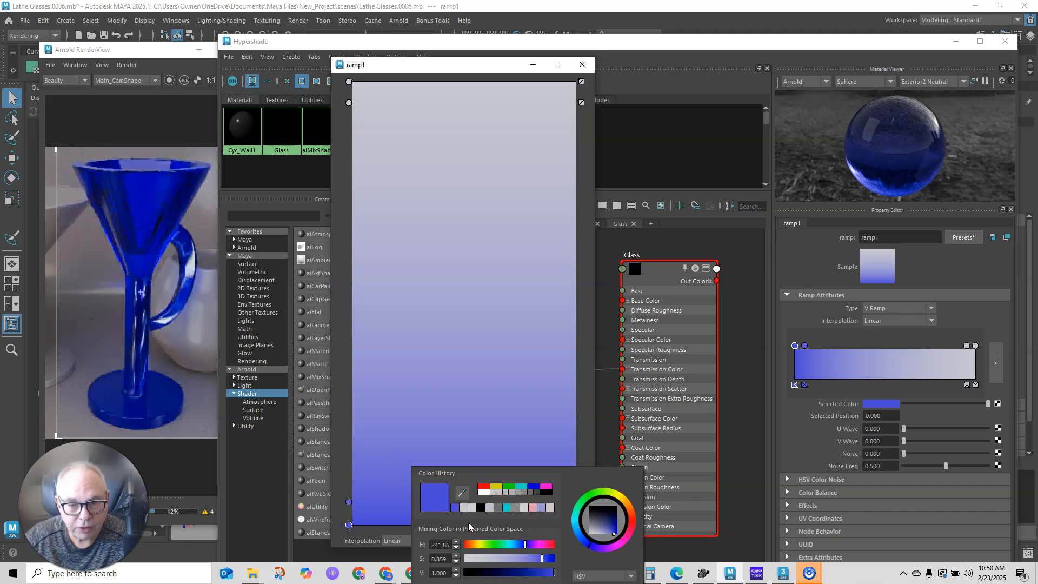
pyautogui.click(349, 502)
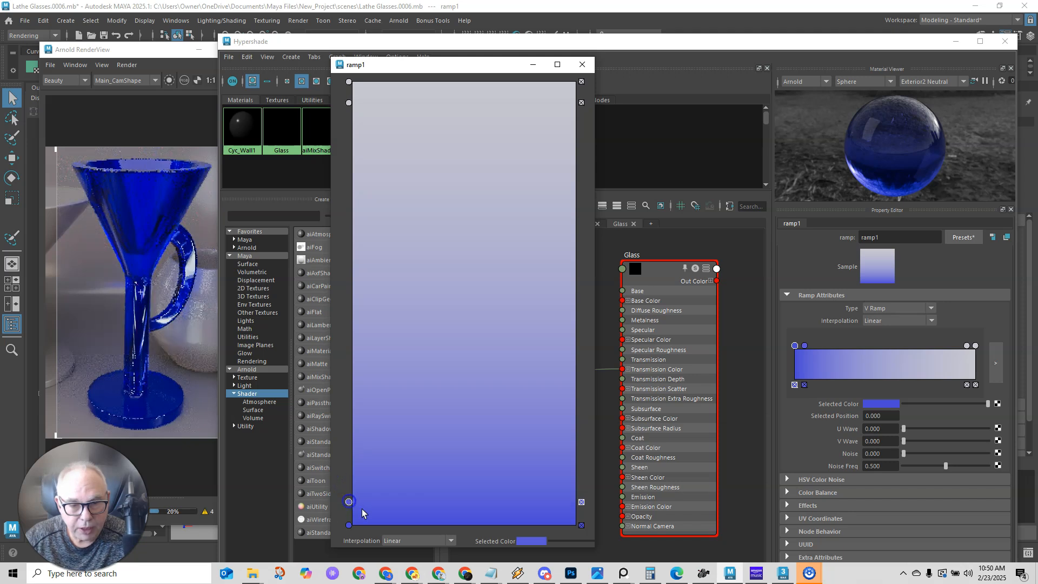
pyautogui.click(535, 541)
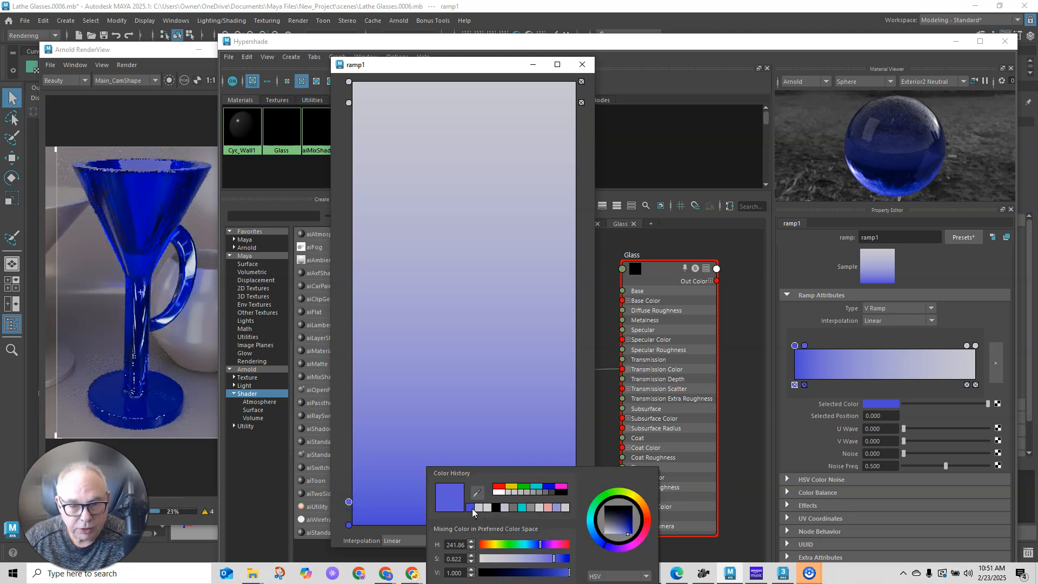
pyautogui.click(472, 508)
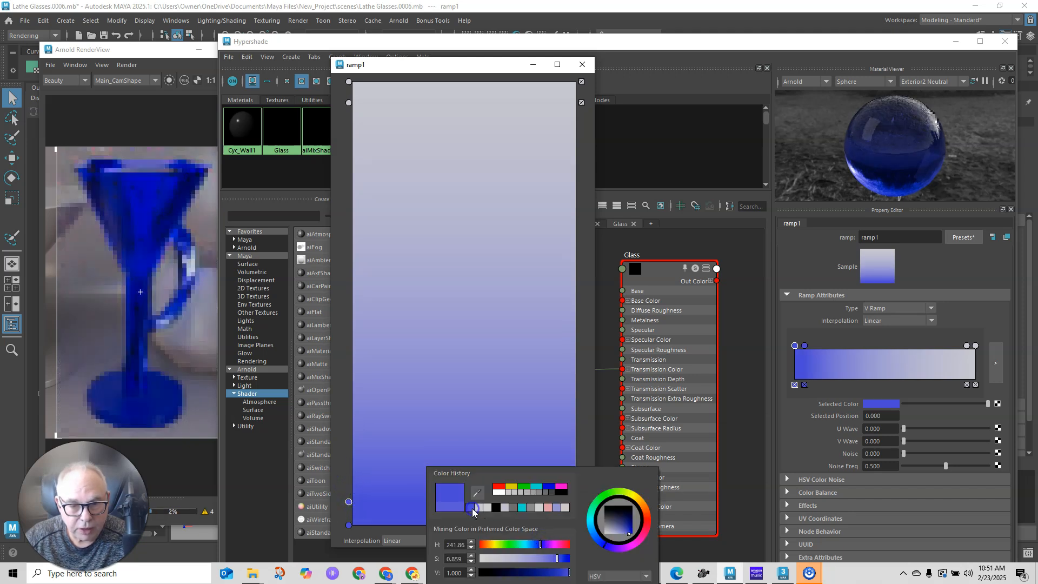
# Check the added upper marker's color, close ramp1's large editor, and move Hypershade out of the way of the viewport.
pyautogui.click(350, 103)
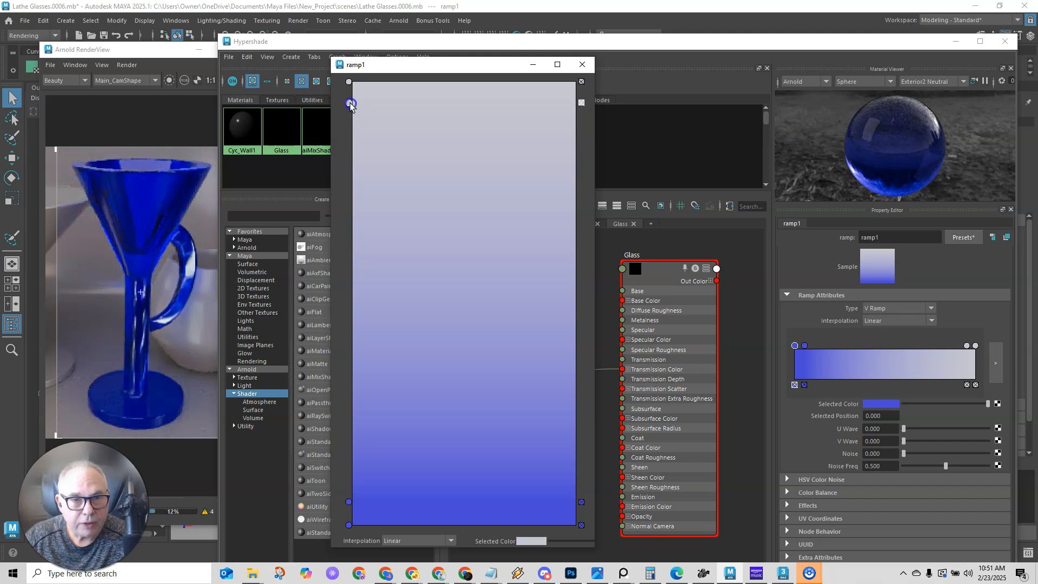
pyautogui.click(542, 542)
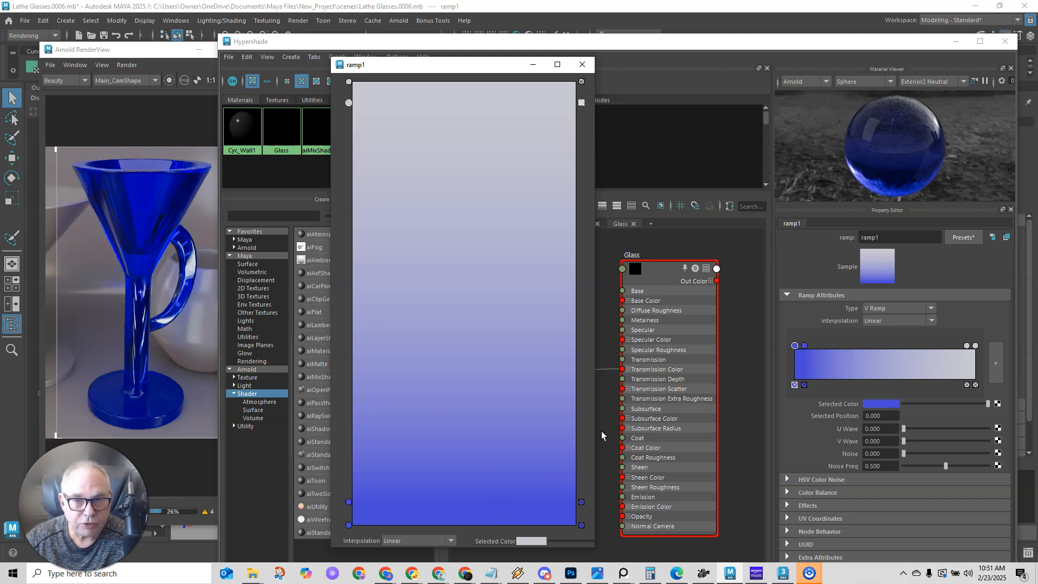
pyautogui.click(582, 64)
pyautogui.moveTo(522, 44); pyautogui.dragTo(1037, 51)
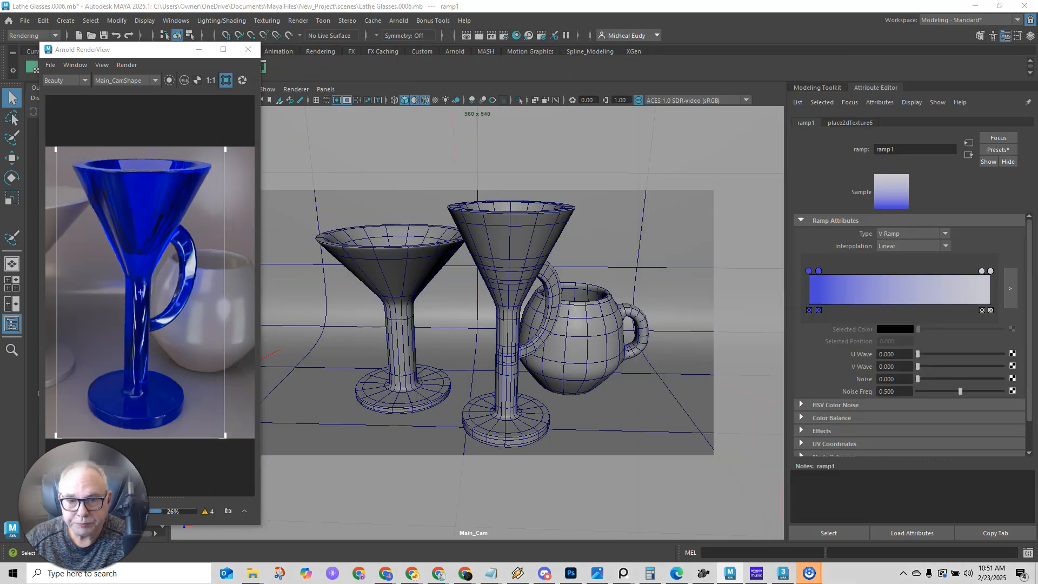
# Select the center glass in the Main_Cam view and apply a planar UV projection along the X axis, using the Modeling menu set.
pyautogui.click(511, 242)
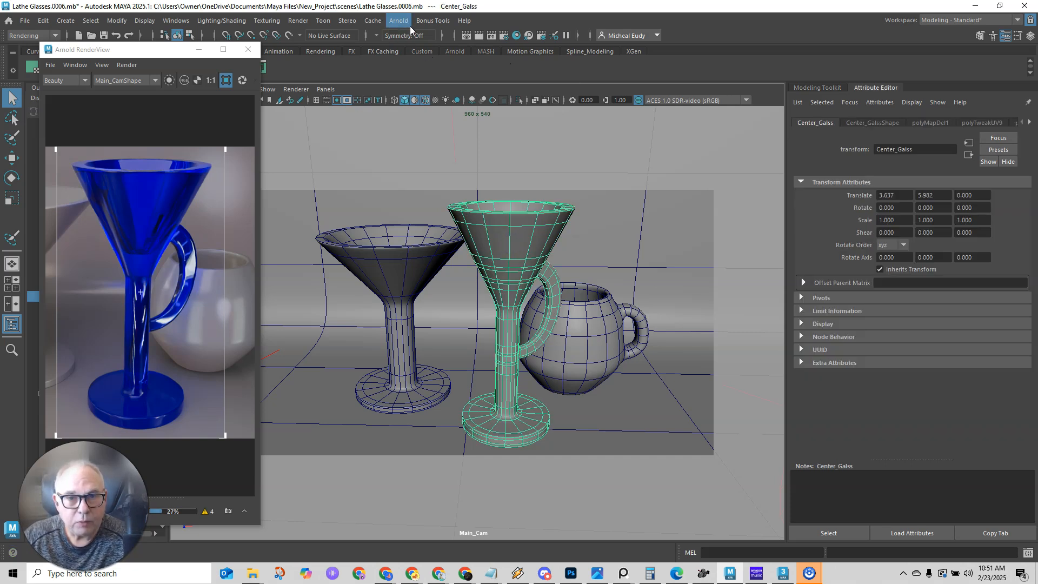
pyautogui.moveTo(165, 54); pyautogui.dragTo(136, 82)
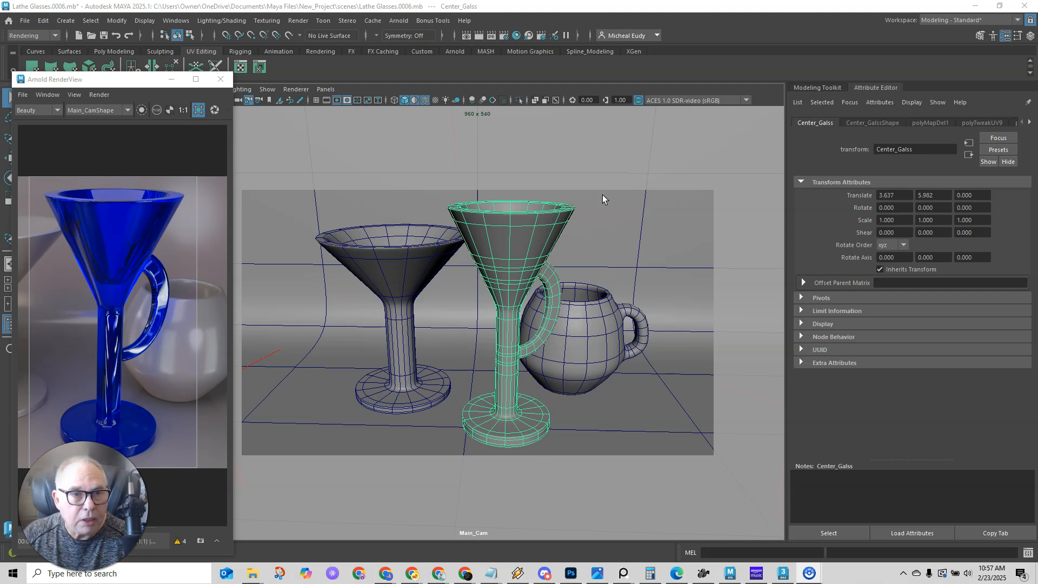
pyautogui.click(57, 34)
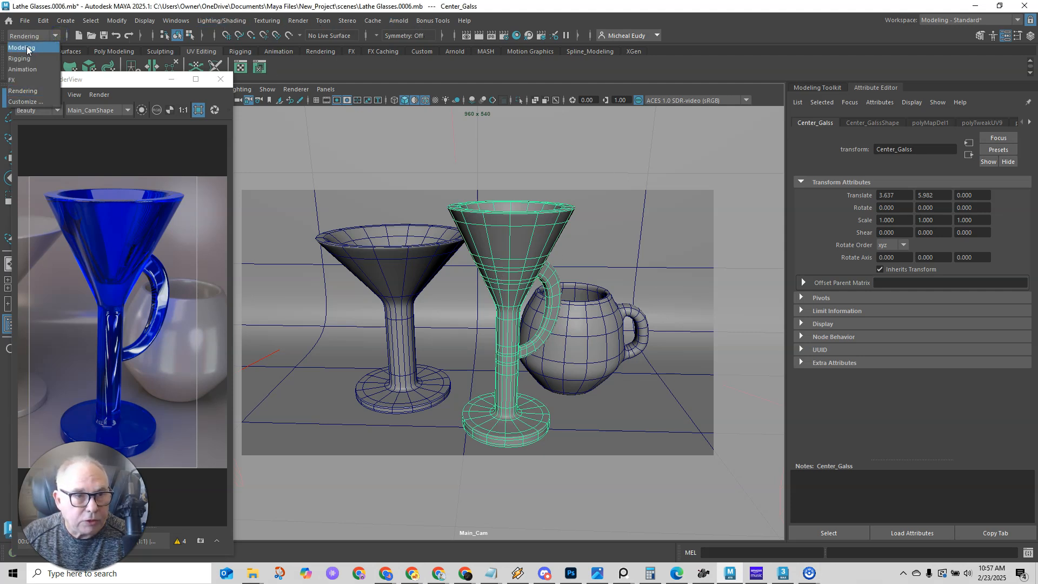
pyautogui.click(21, 48)
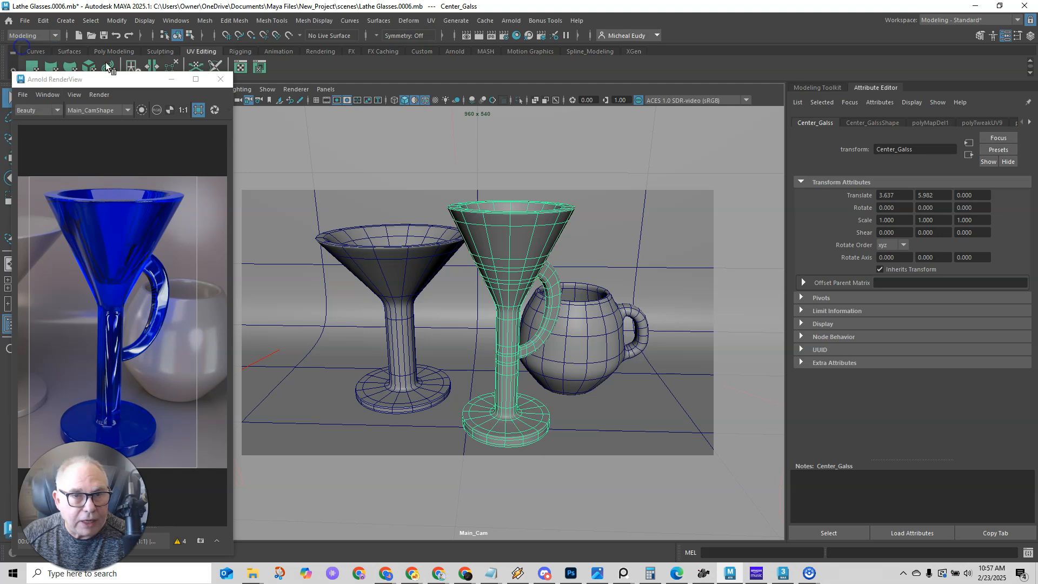
pyautogui.click(431, 21)
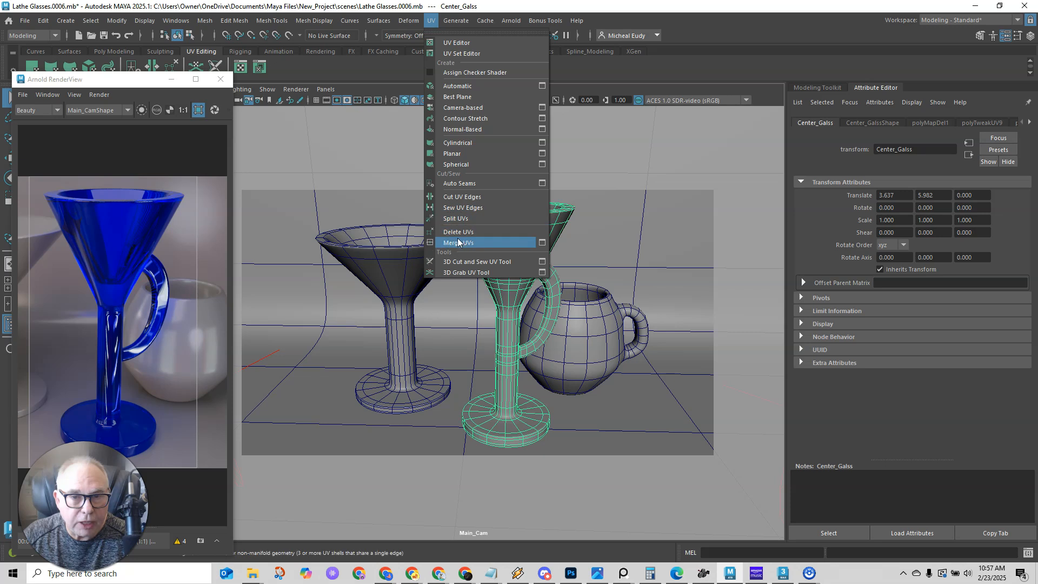
pyautogui.click(455, 154)
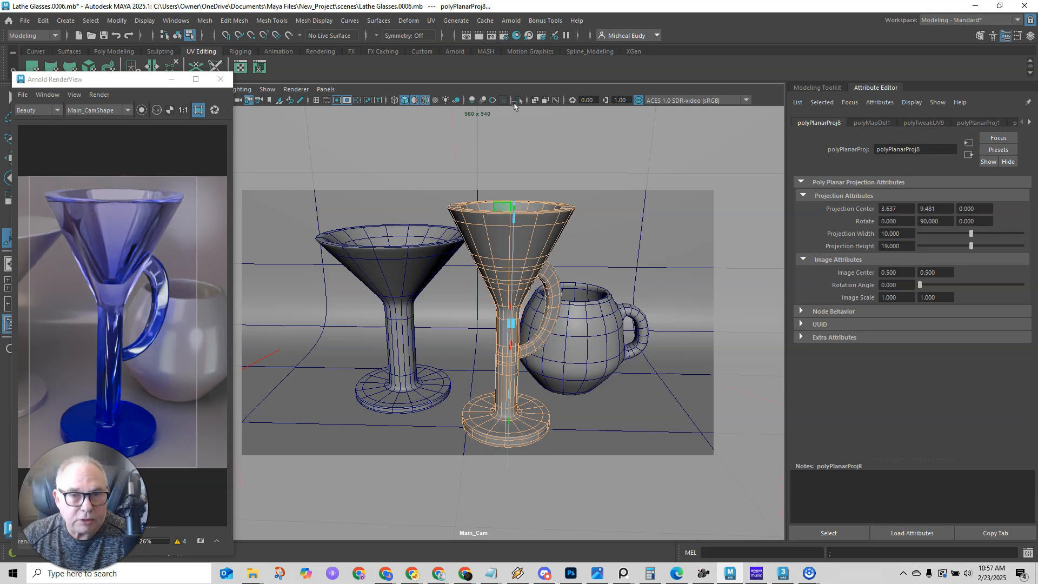
# Examine how the center glass's projected UVs lie over the ramp in the UV Editor, and close the editor.
pyautogui.click(241, 68)
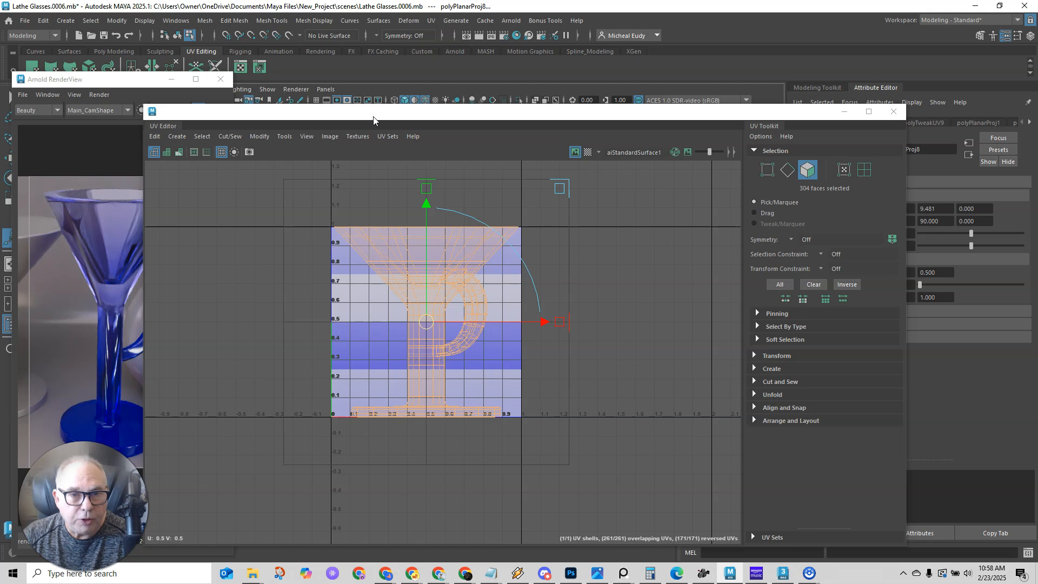
pyautogui.moveTo(373, 118); pyautogui.dragTo(397, 86)
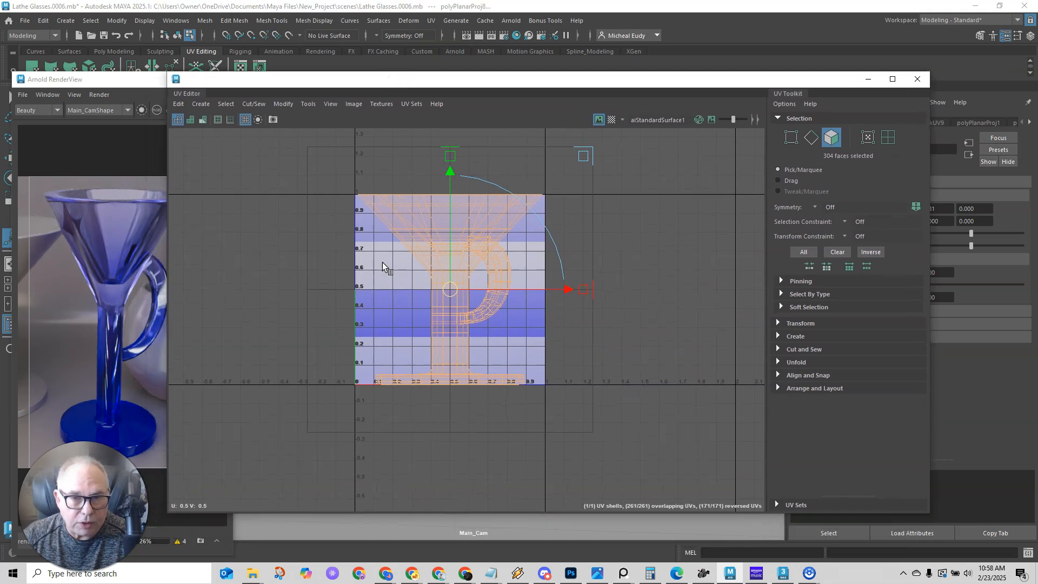
pyautogui.click(918, 79)
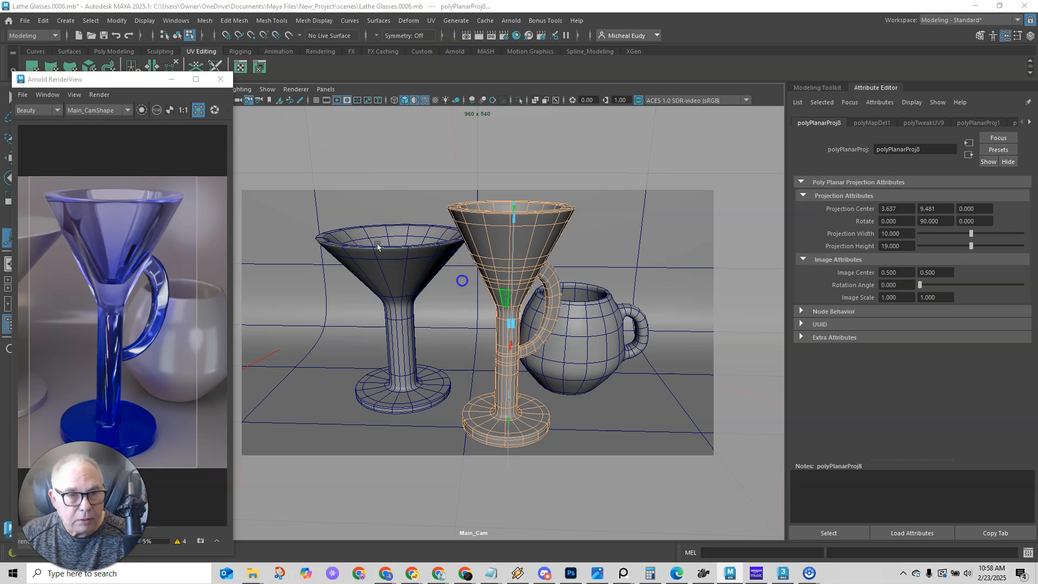
# Switch to the perspective view and examine the planar projection manipulator around the center glass from an angle.
pyautogui.press('space')
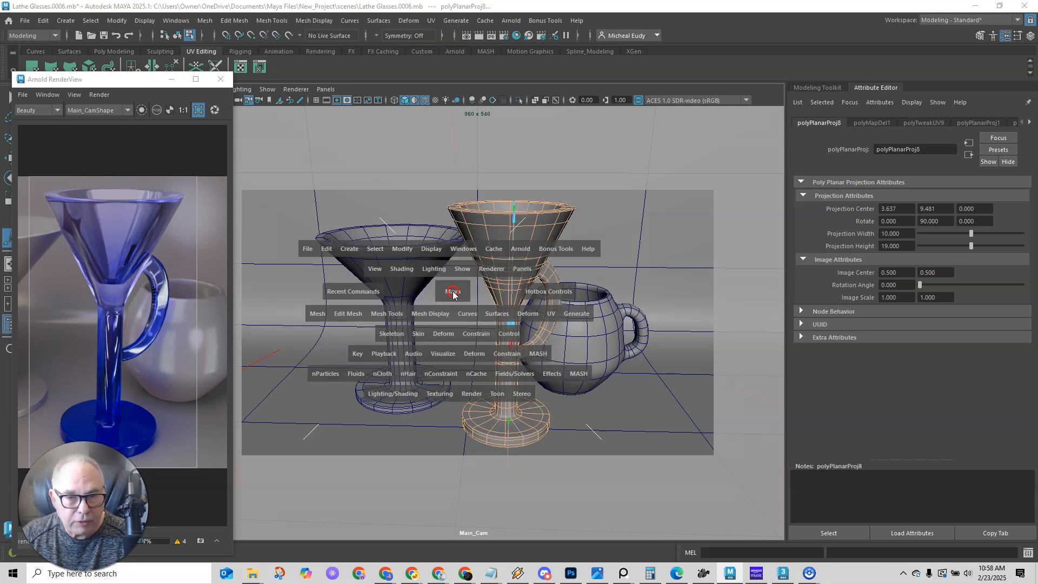
pyautogui.moveTo(453, 294); pyautogui.dragTo(452, 267)
pyautogui.press('f')
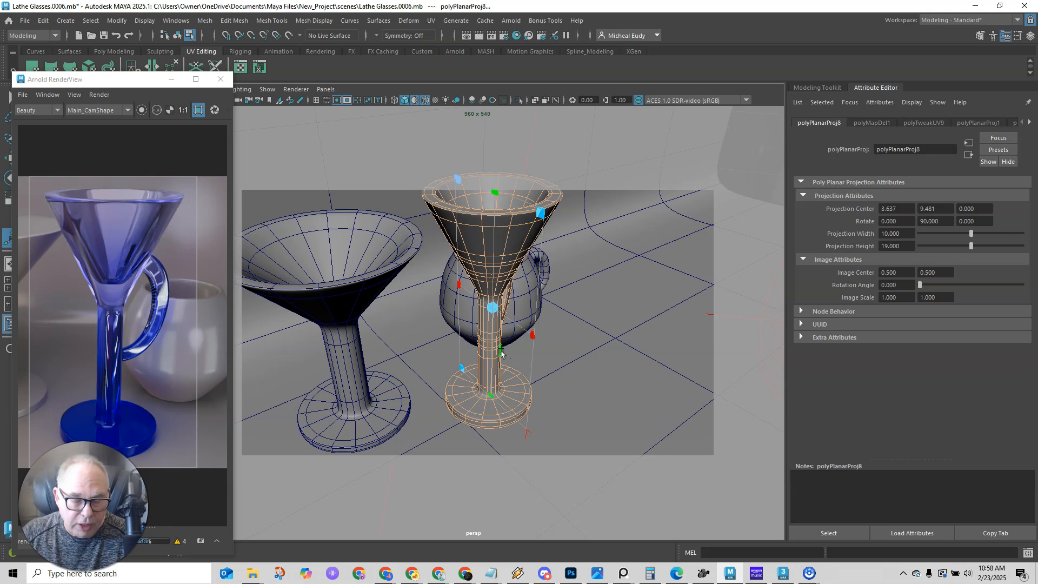
# Return the viewport to the Main_Cam view and reposition the Arnold RenderView beside it.
pyautogui.press('space')
pyautogui.click(444, 307)
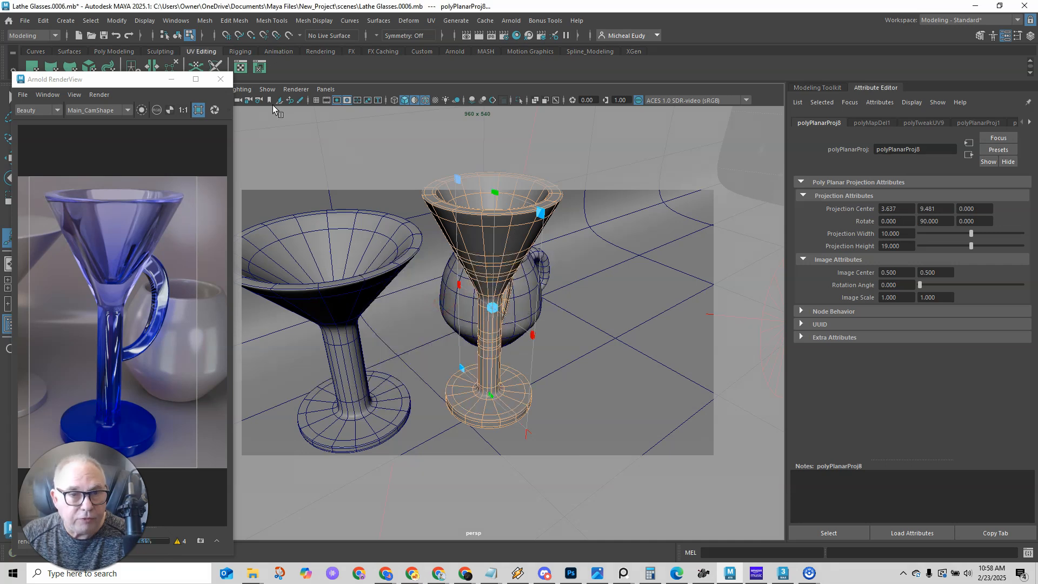
pyautogui.moveTo(170, 83); pyautogui.dragTo(157, 85)
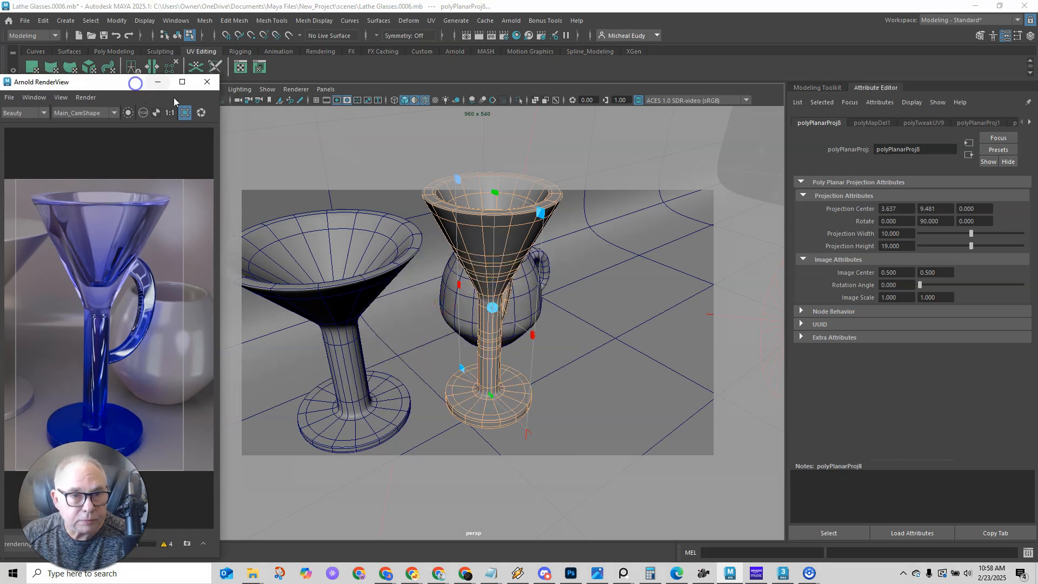
pyautogui.click(234, 100)
pyautogui.click(261, 117)
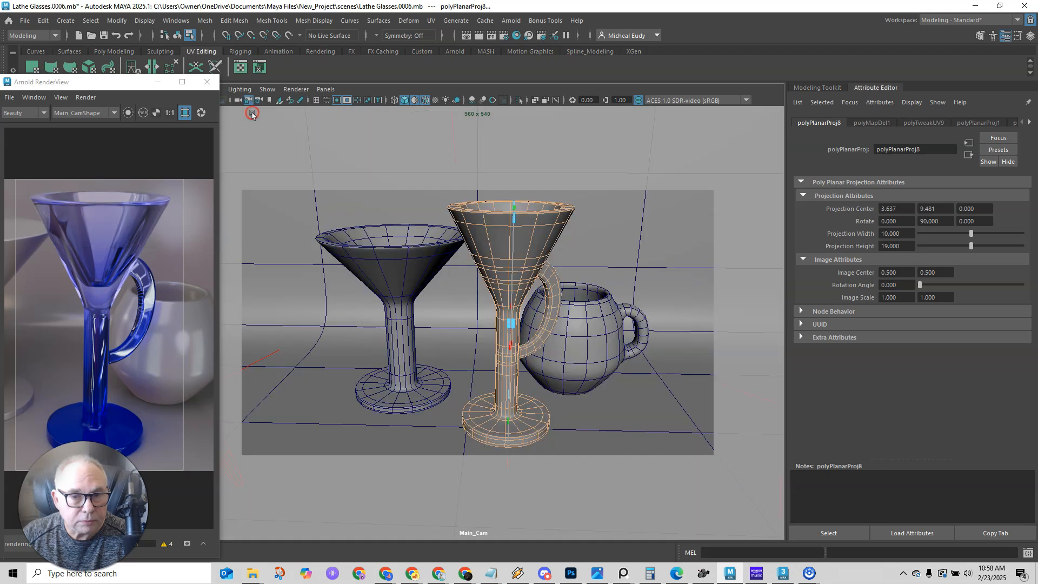
pyautogui.moveTo(112, 85); pyautogui.dragTo(123, 75)
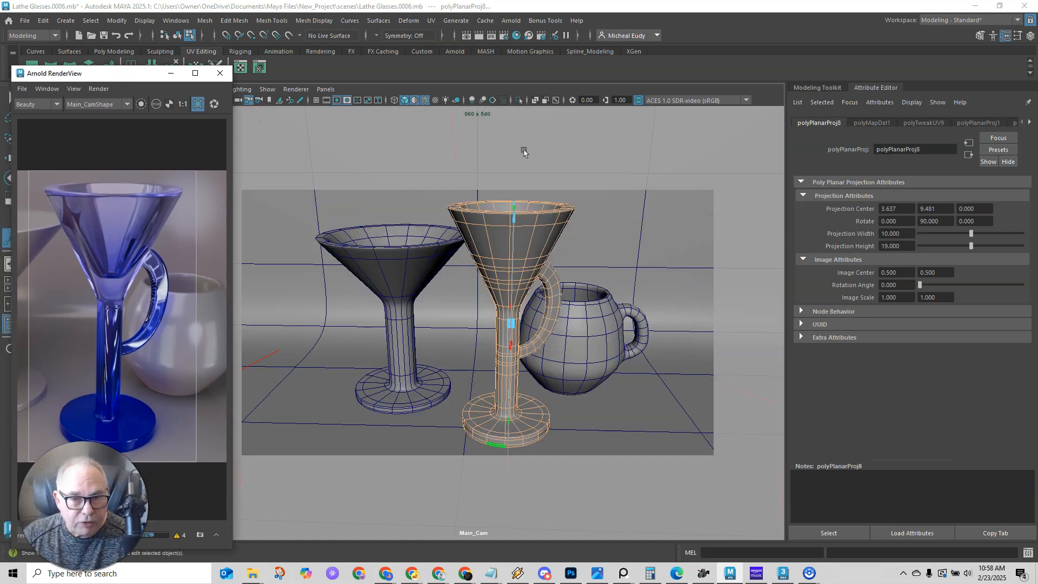
# Return the center glass to object mode, bring Hypershade back, and reopen the large editor for ramp1.
pyautogui.moveTo(498, 242); pyautogui.dragTo(535, 226, button='right')
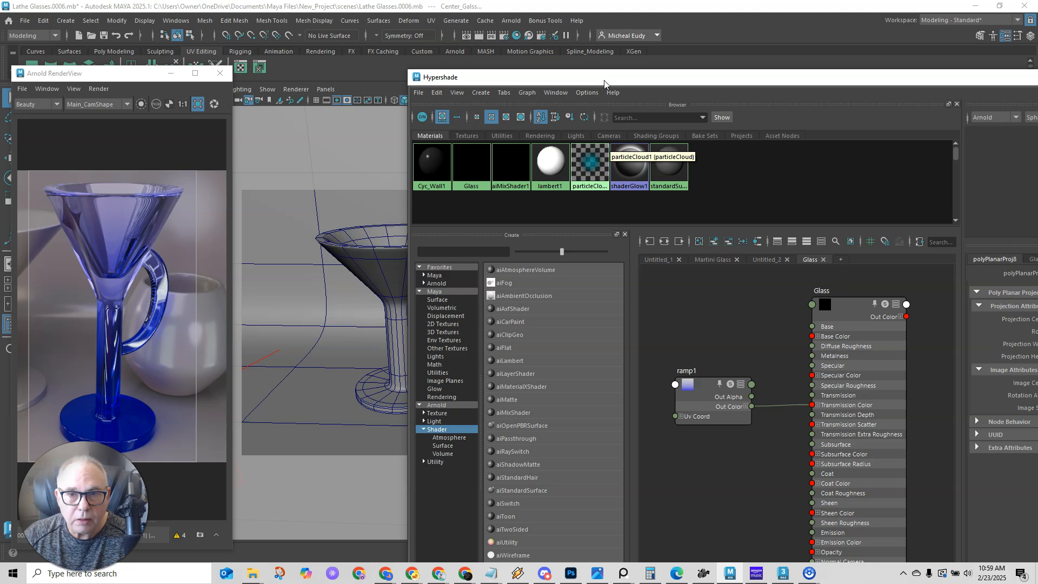
pyautogui.moveTo(604, 82); pyautogui.dragTo(450, 14)
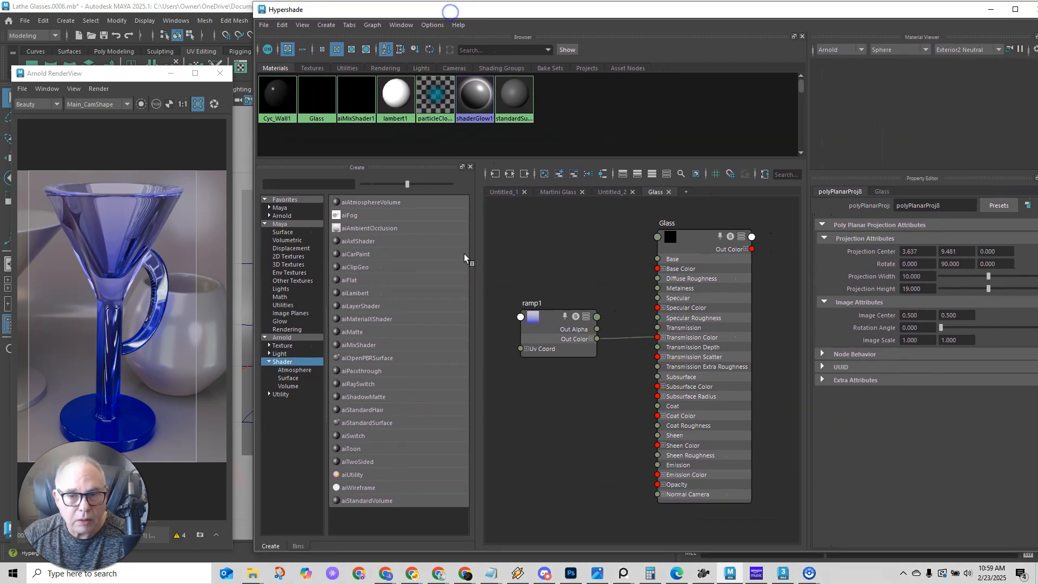
pyautogui.click(550, 329)
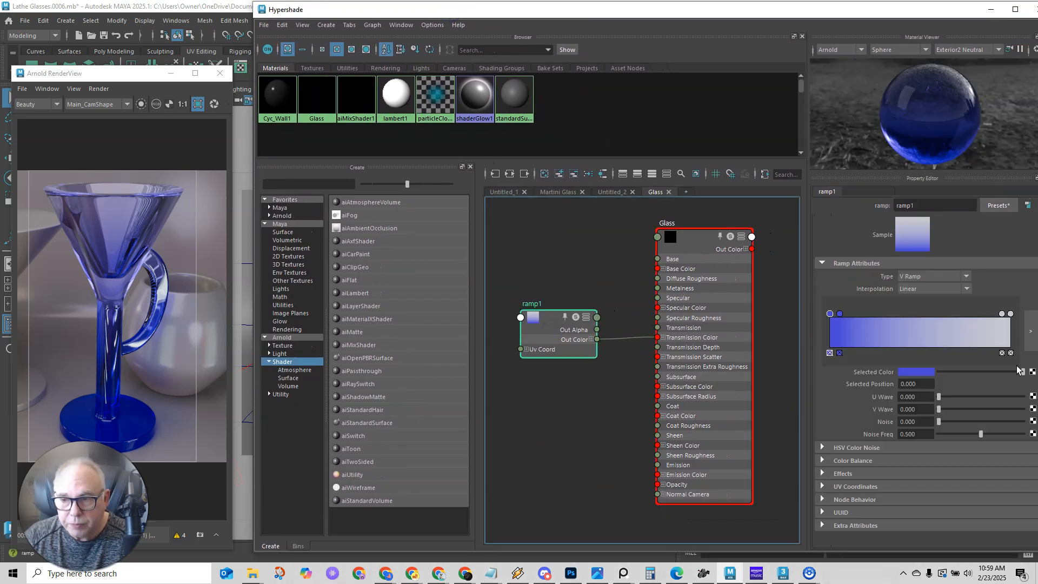
pyautogui.click(1030, 331)
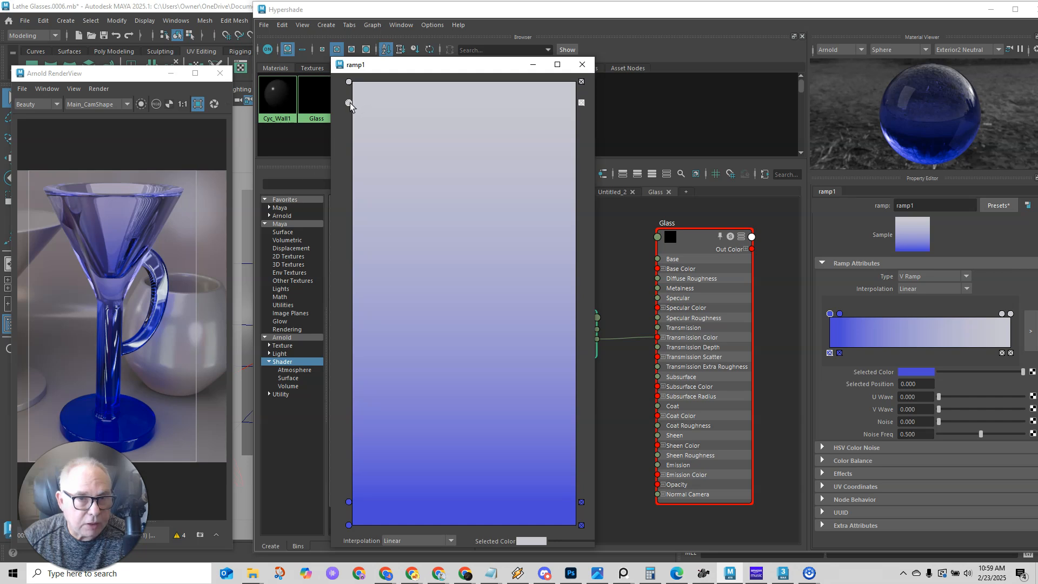
# Move ramp1's upper inner marker about a third of the way down the gradient and settle the lower one just above the blue end.
pyautogui.moveTo(348, 103); pyautogui.dragTo(351, 237)
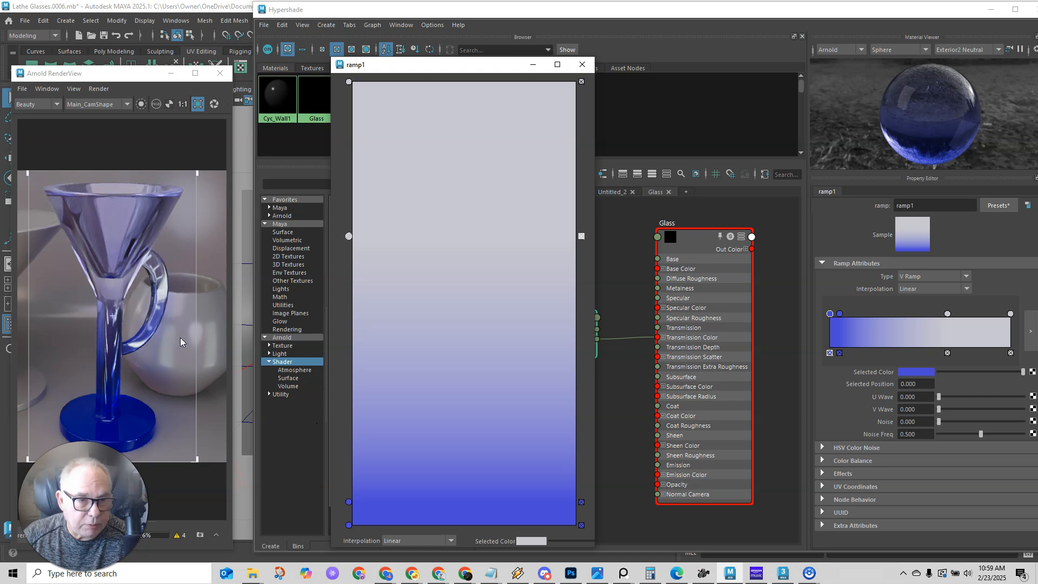
pyautogui.moveTo(349, 503); pyautogui.dragTo(348, 368)
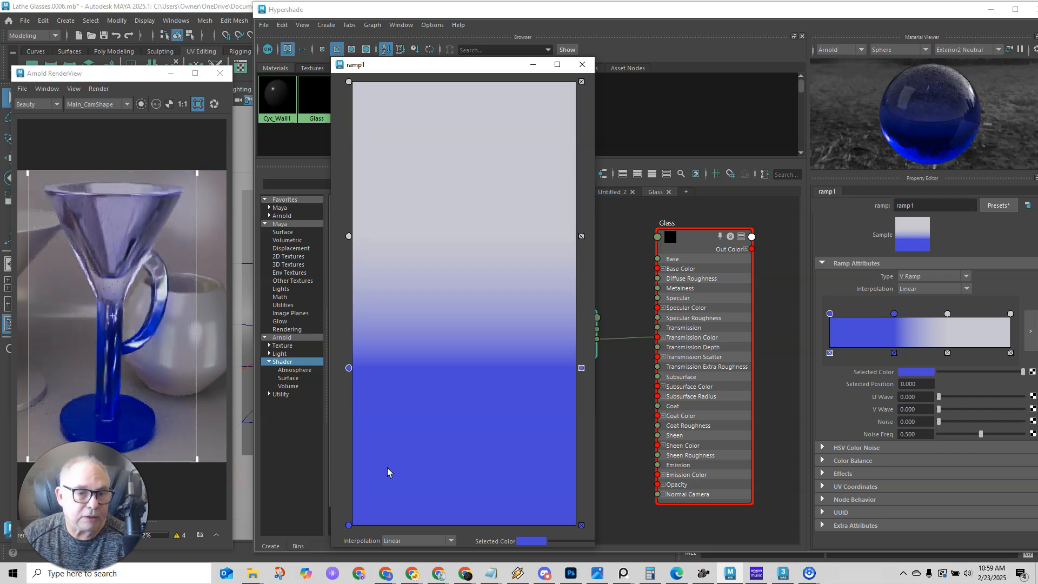
pyautogui.moveTo(350, 373); pyautogui.dragTo(358, 496)
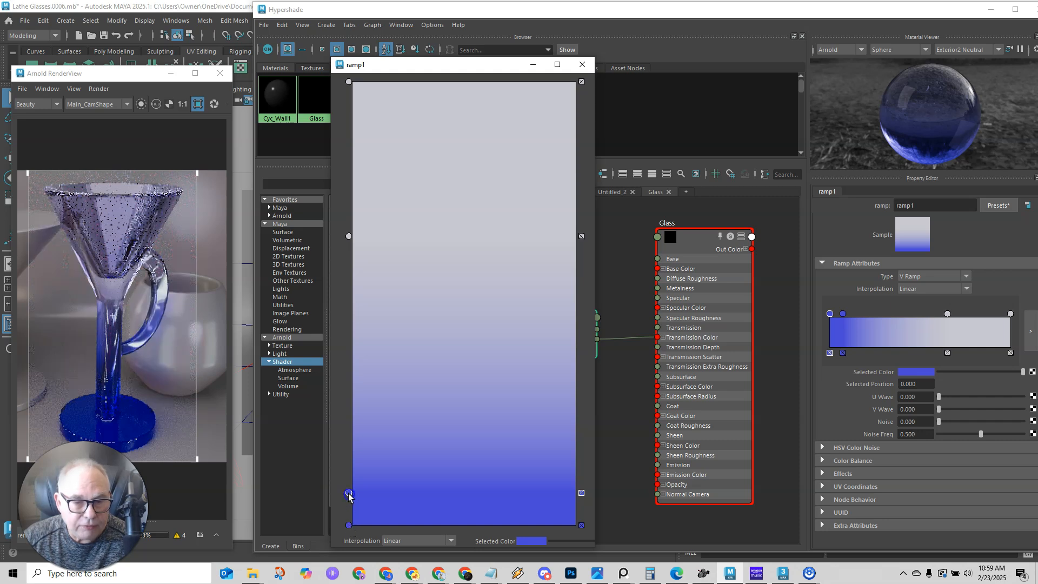
# Soften the color of ramp1's lower inner marker by reducing its saturation to 0.679.
pyautogui.click(531, 541)
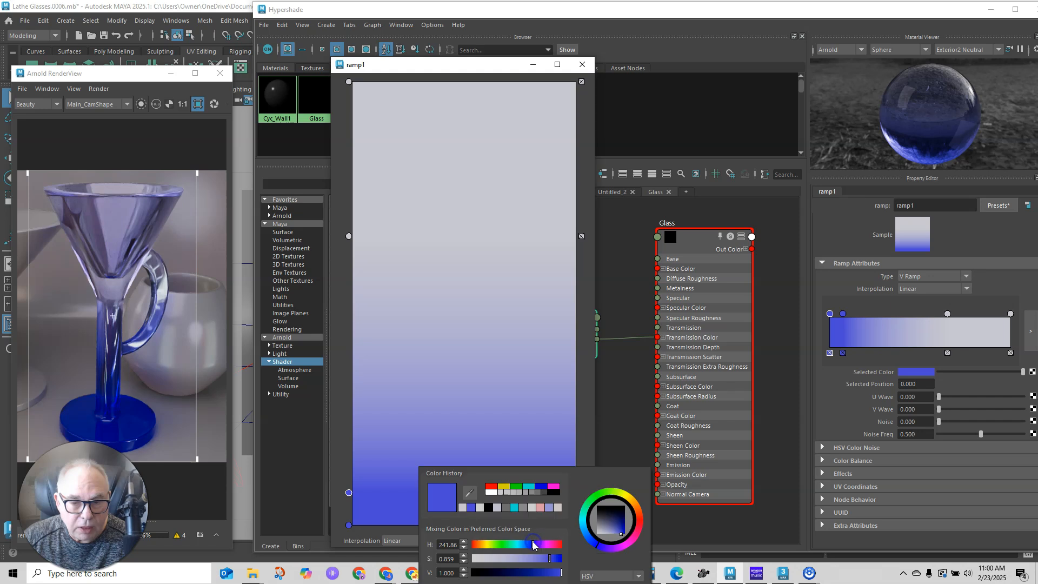
pyautogui.moveTo(547, 562); pyautogui.dragTo(532, 561)
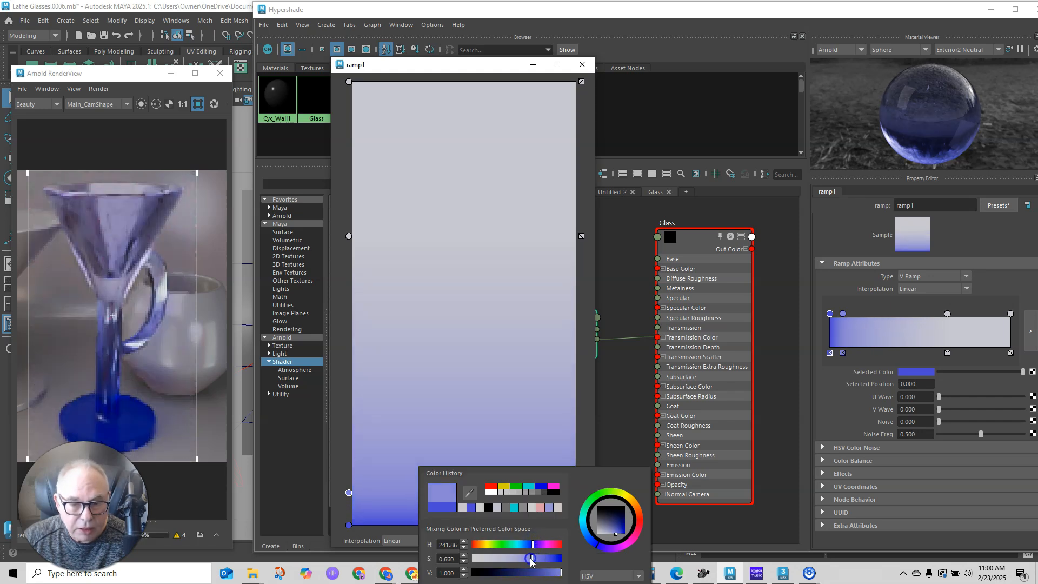
pyautogui.moveTo(530, 561); pyautogui.dragTo(533, 562)
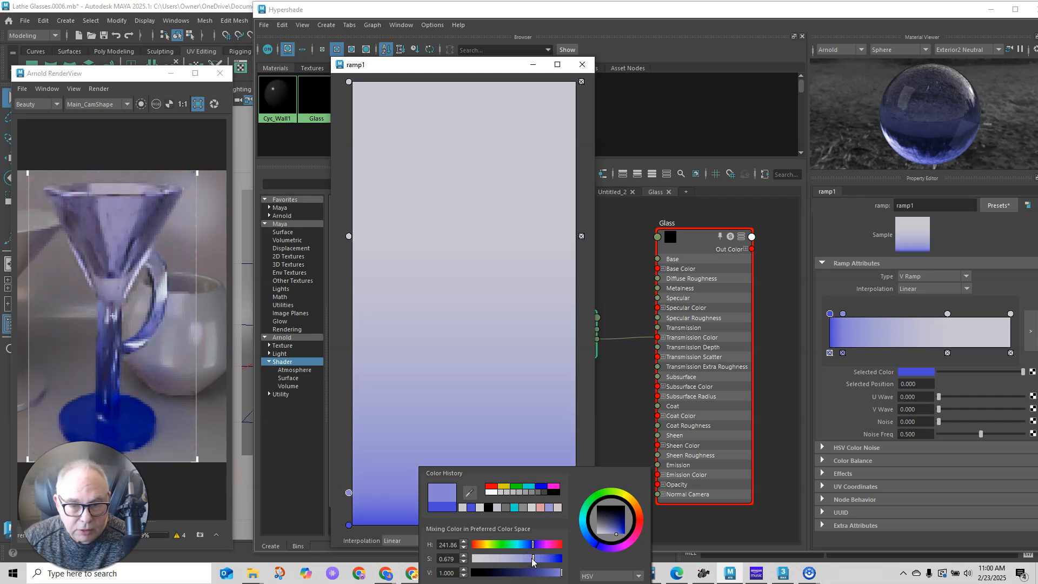
# Give ramp1's bottom end marker the same softened periwinkle from the color history and close the large ramp editor.
pyautogui.click(349, 524)
pyautogui.click(529, 541)
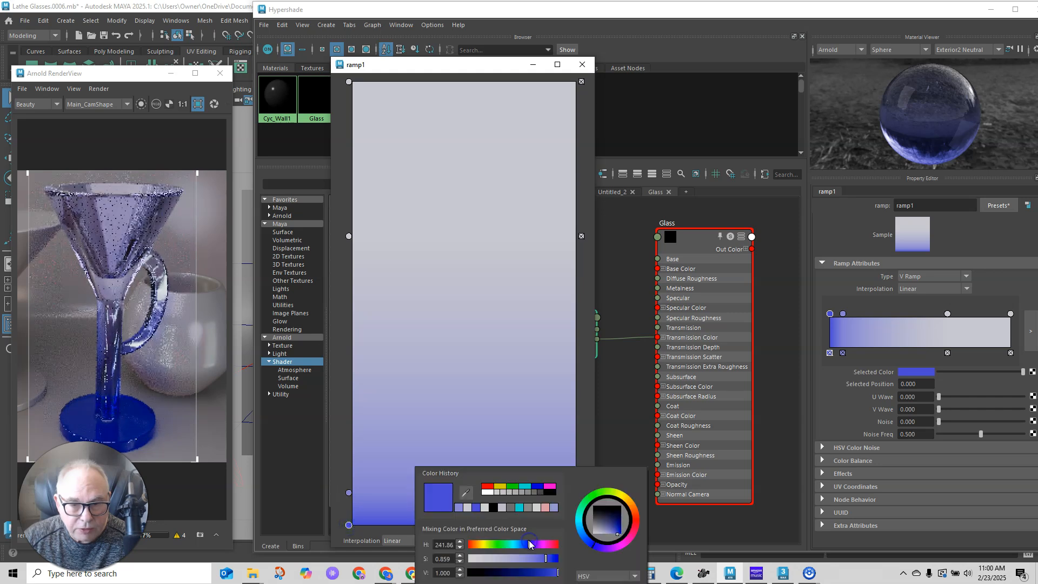
pyautogui.click(459, 508)
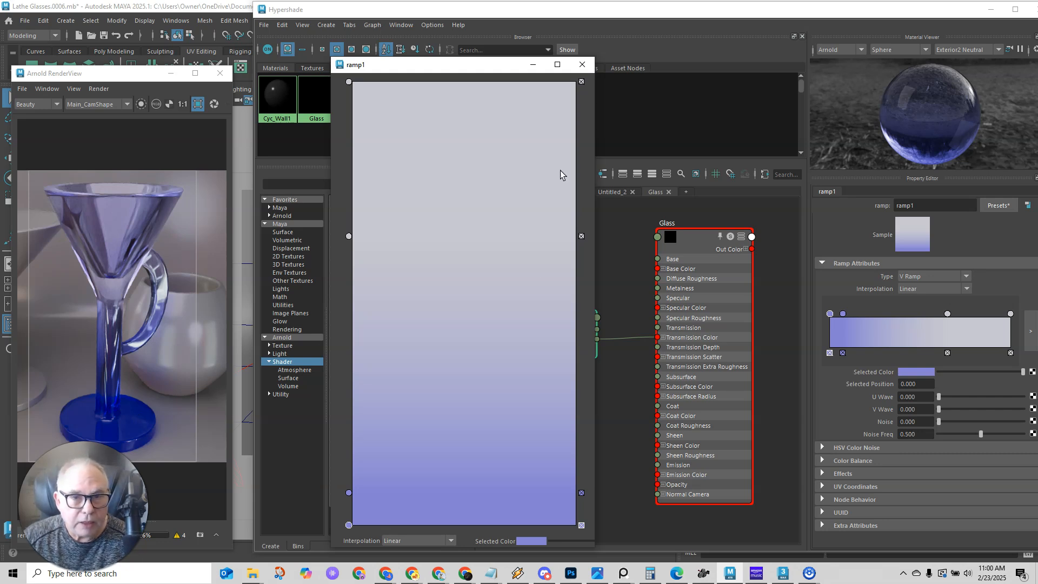
pyautogui.click(499, 70)
pyautogui.moveTo(498, 70); pyautogui.dragTo(485, 103)
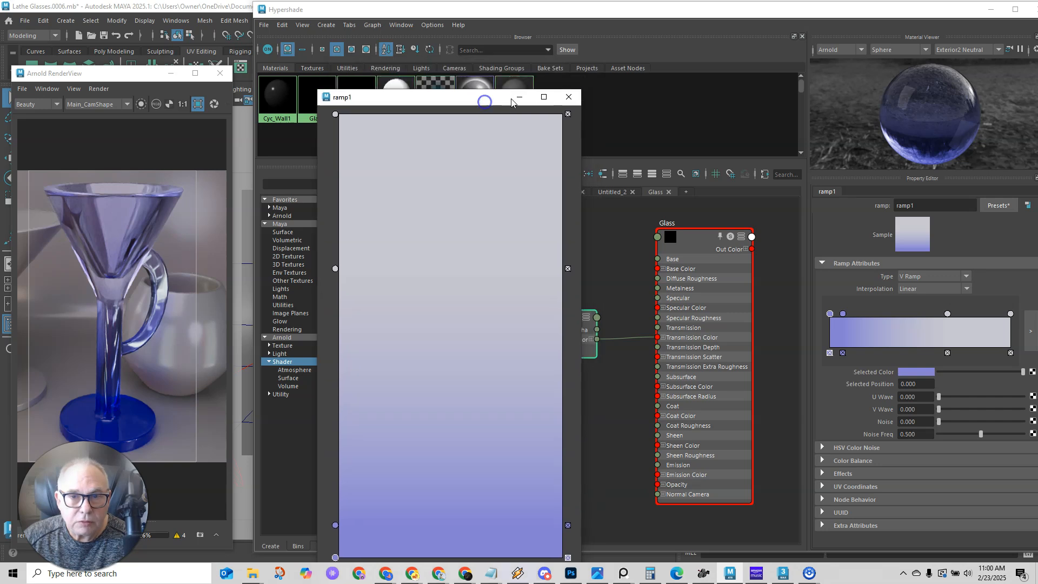
pyautogui.click(566, 97)
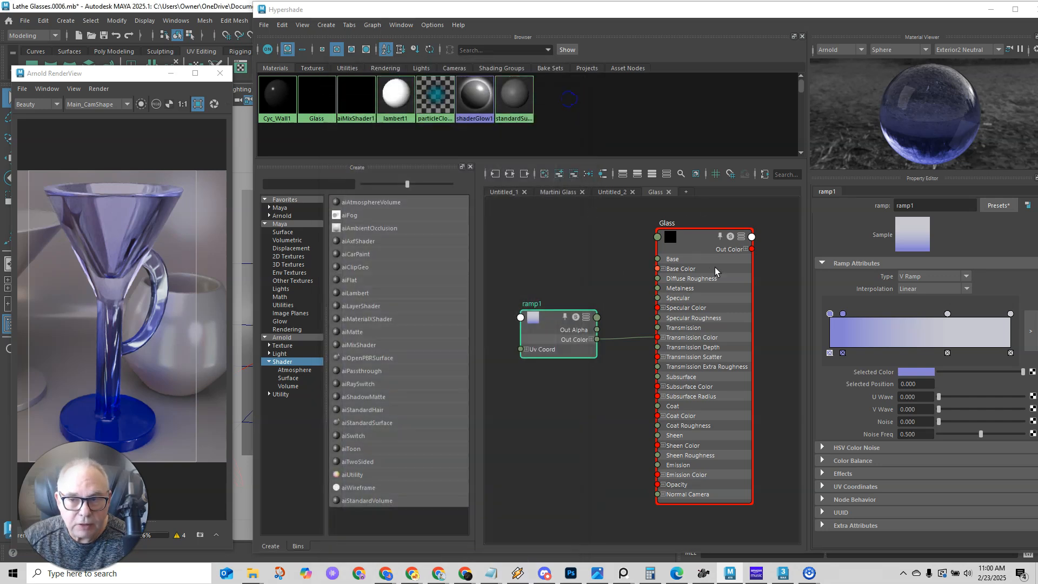
# Inspect the Glass shader's Base, Specular and Transmission attributes, leaving only the Transmission section expanded.
pyautogui.click(701, 244)
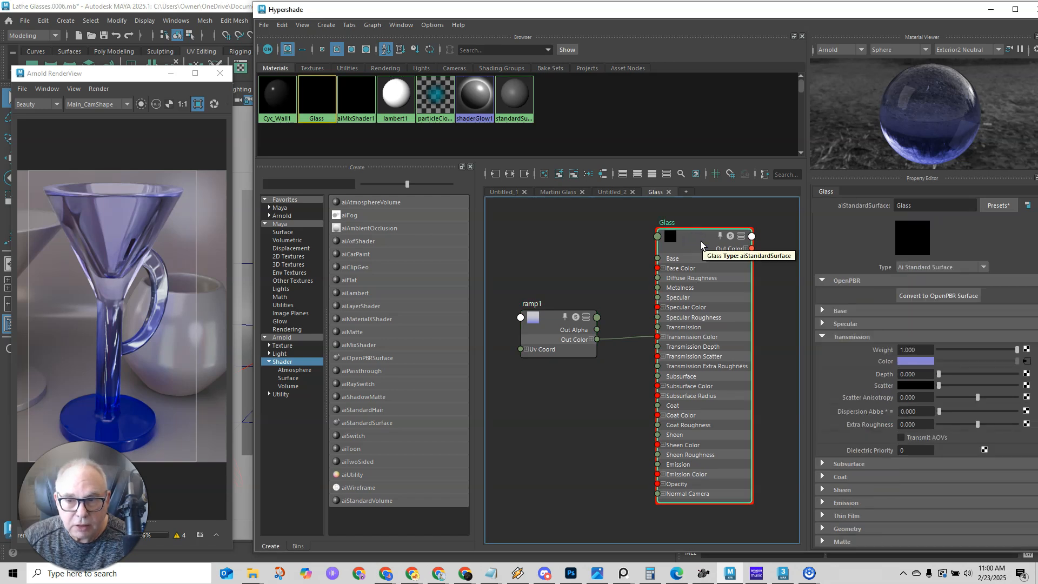
pyautogui.click(841, 311)
pyautogui.click(854, 375)
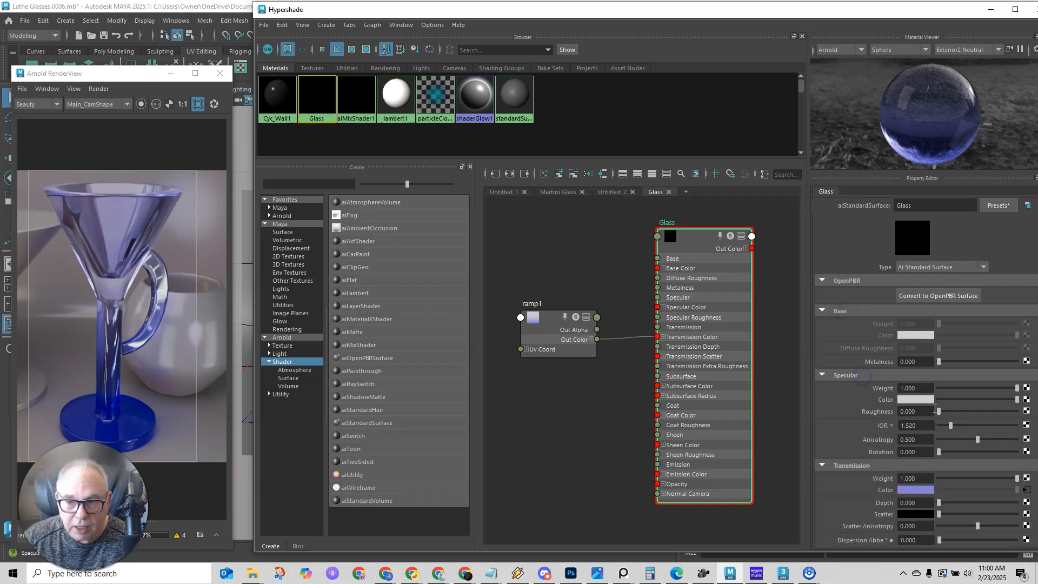
pyautogui.click(842, 311)
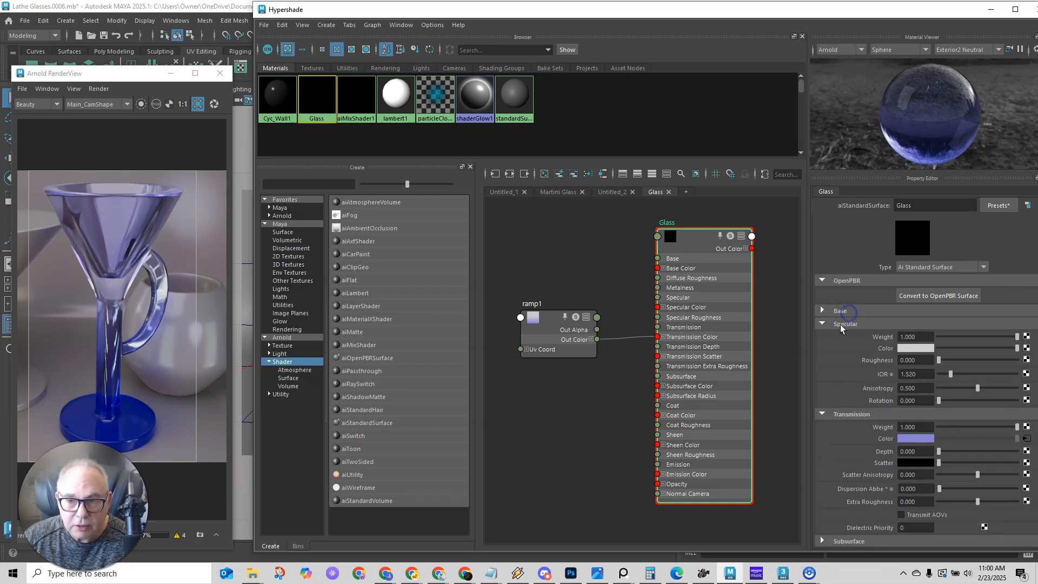
pyautogui.click(845, 324)
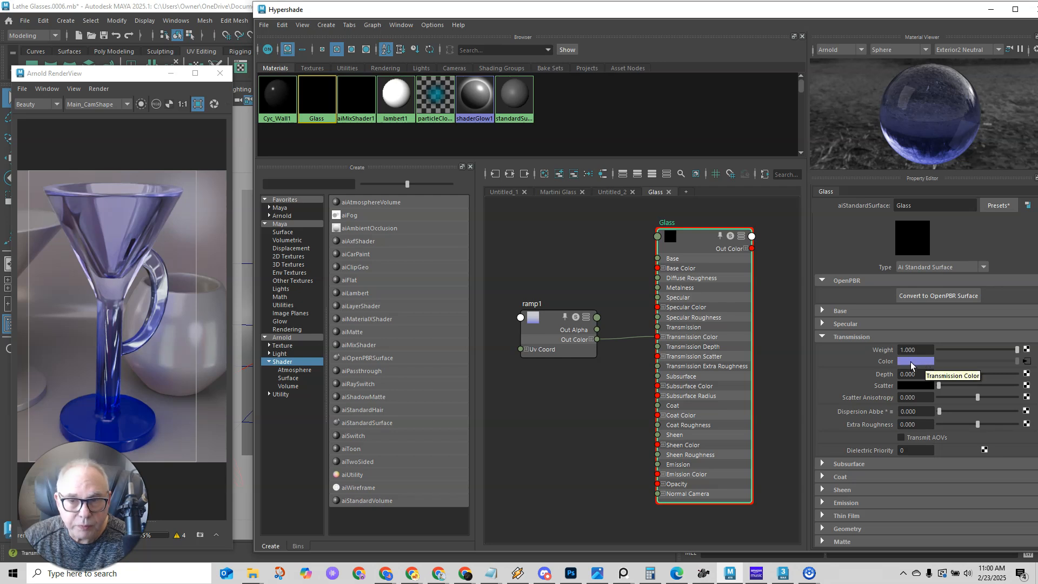
# Shift ramp1 slightly down in the Glass graph and add a Stucco texture node above it.
pyautogui.click(550, 319)
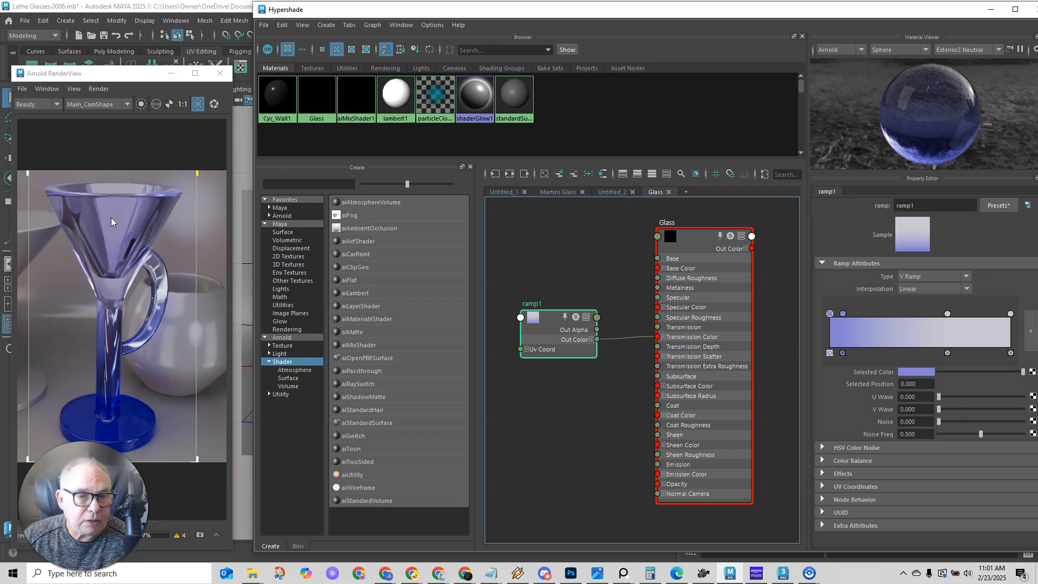
pyautogui.moveTo(557, 331); pyautogui.dragTo(552, 338)
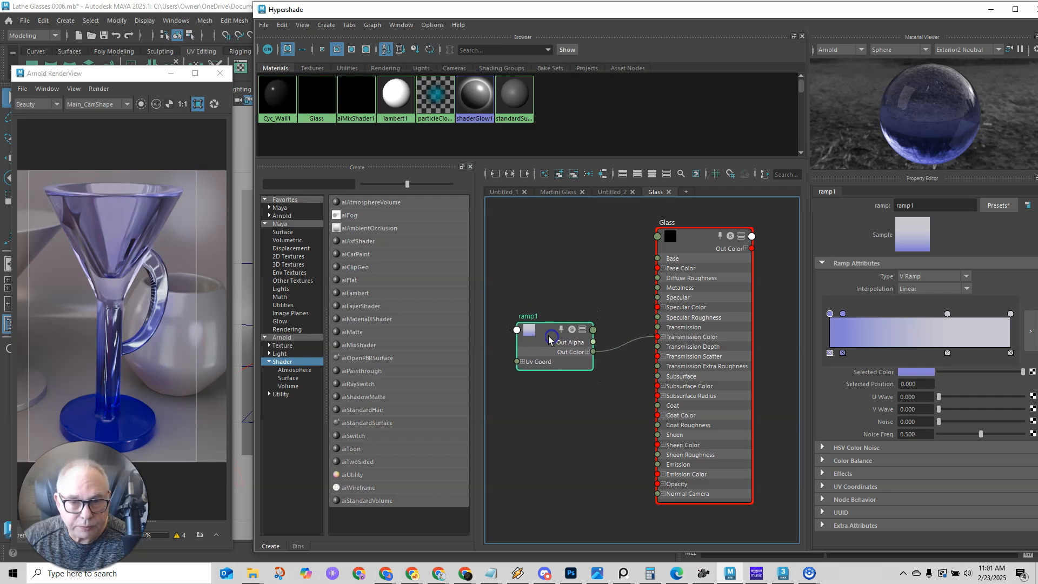
pyautogui.click(514, 273)
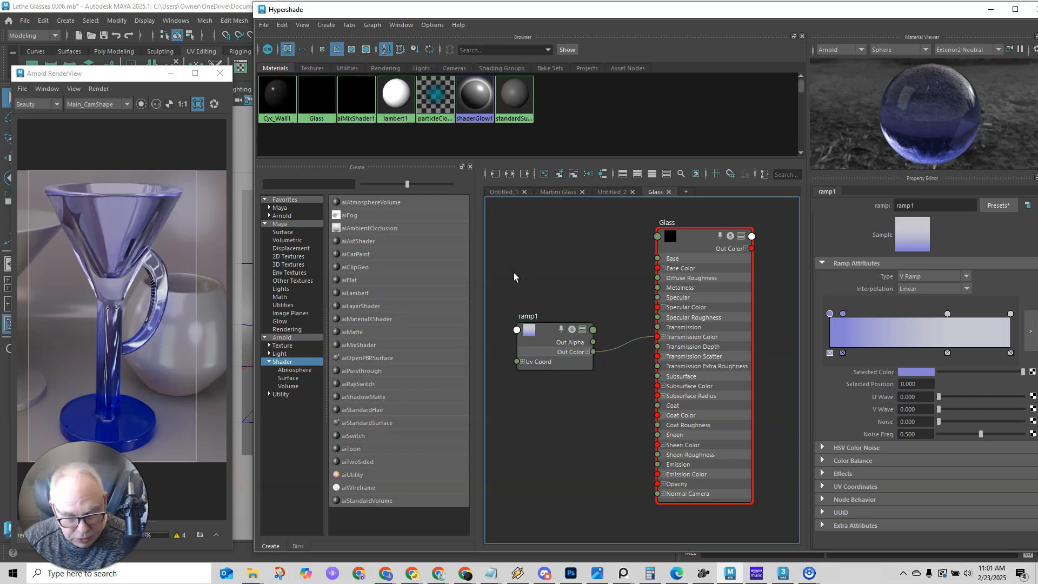
pyautogui.press('Tab')
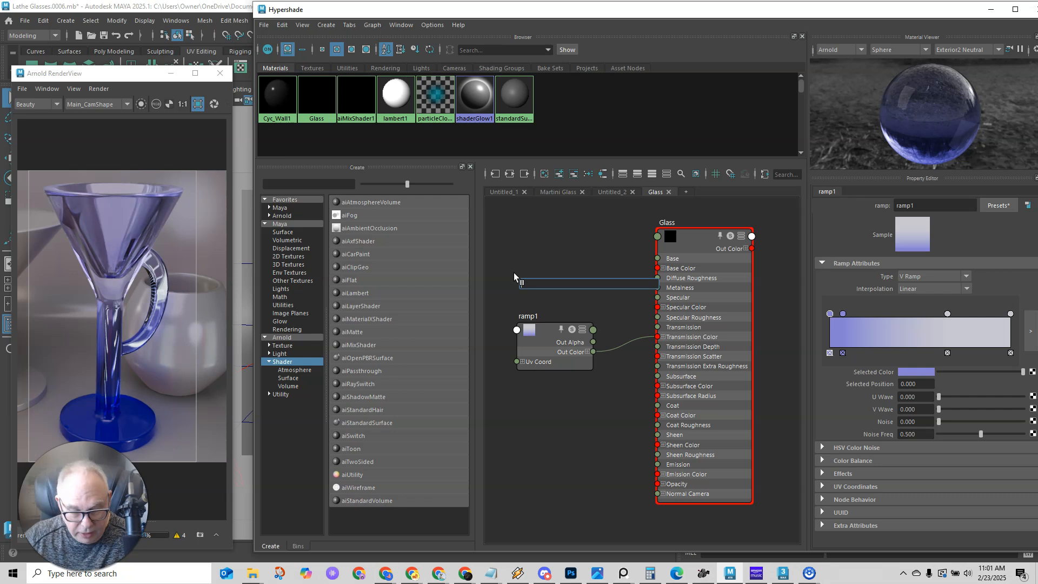
pyautogui.write('st')
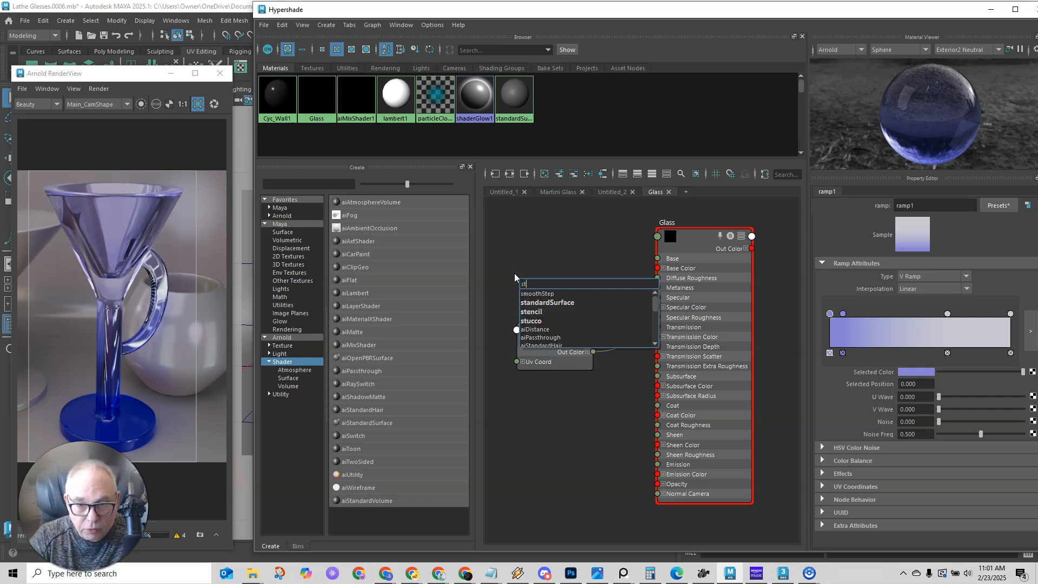
pyautogui.write('u')
pyautogui.click(527, 294)
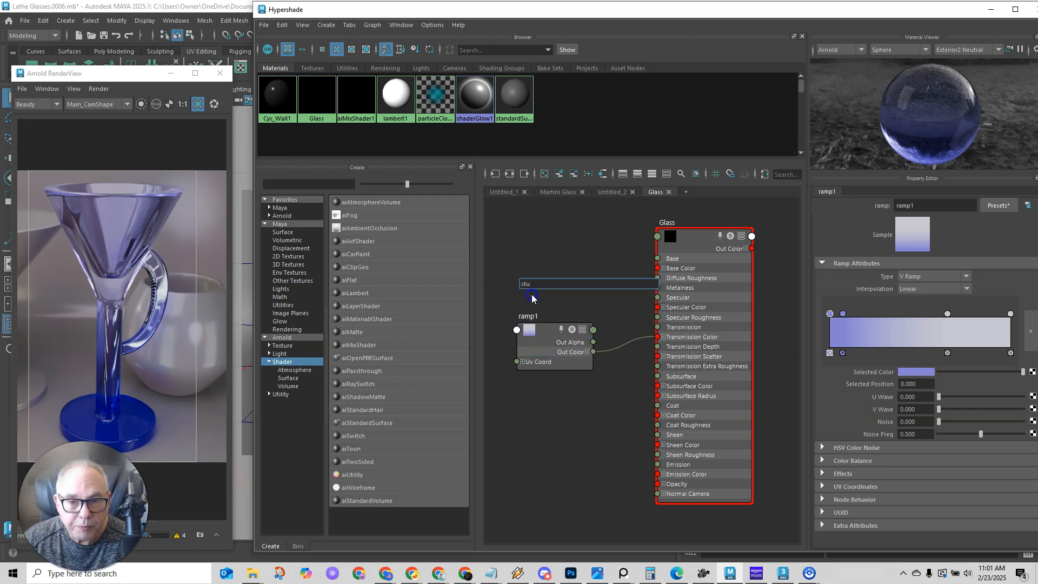
pyautogui.click(567, 293)
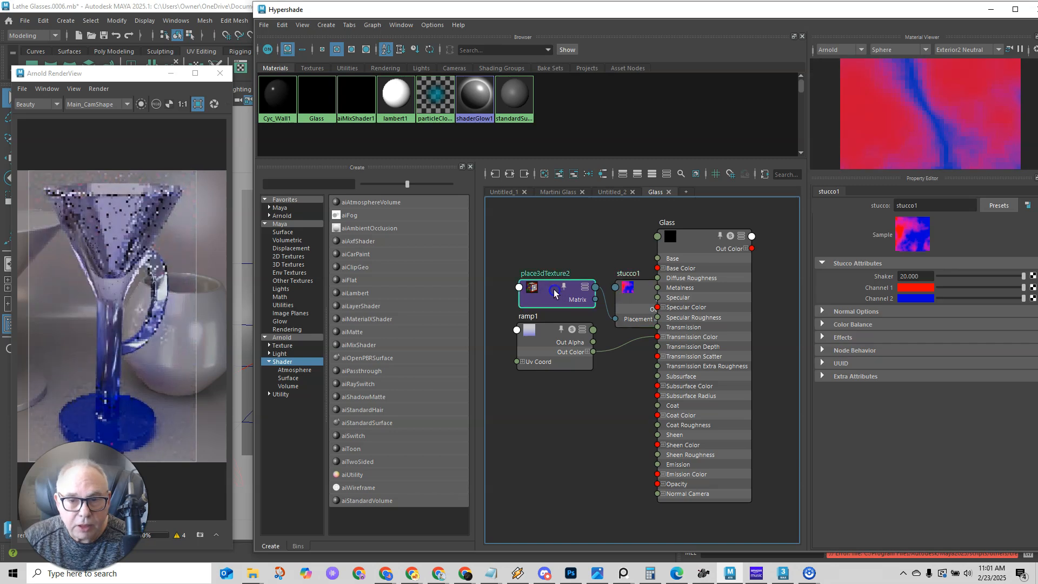
# Delete the stucco texture's 3D placement node and position stucco1 directly above ramp1.
pyautogui.moveTo(567, 261); pyautogui.dragTo(585, 286)
pyautogui.moveTo(513, 268); pyautogui.dragTo(500, 271)
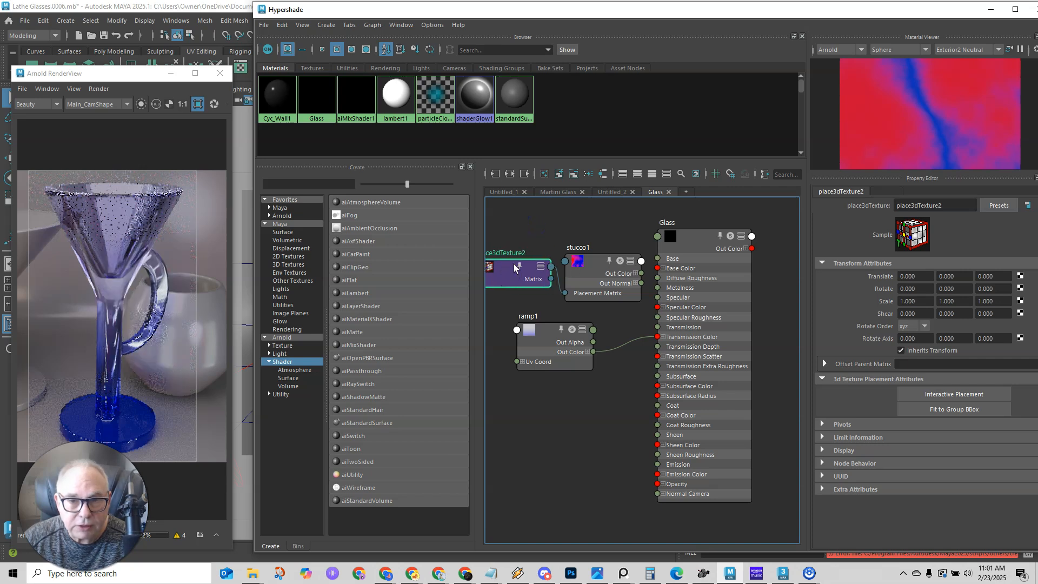
pyautogui.press('Delete')
pyautogui.moveTo(594, 267); pyautogui.dragTo(544, 252)
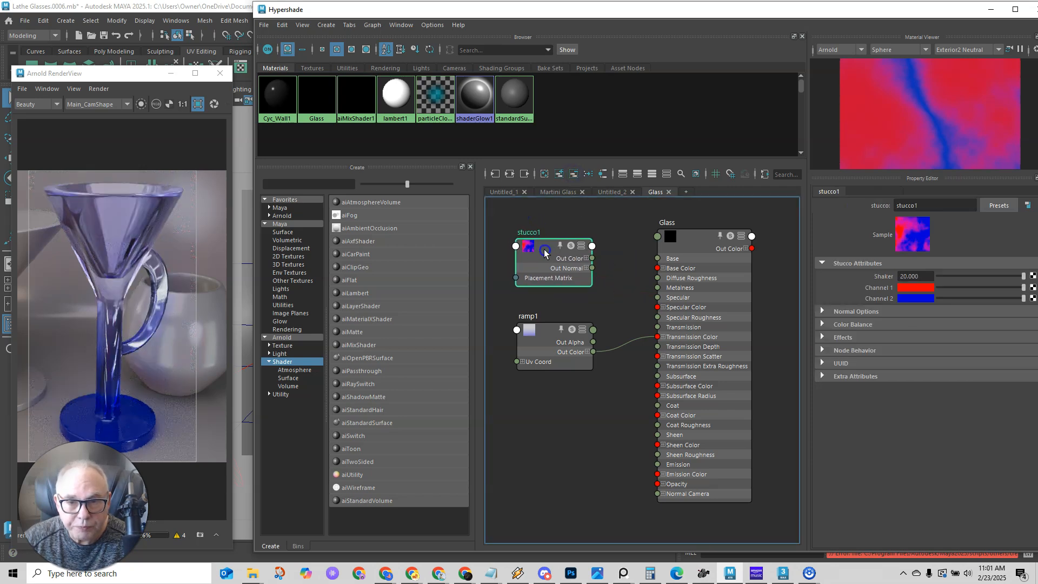
pyautogui.click(549, 251)
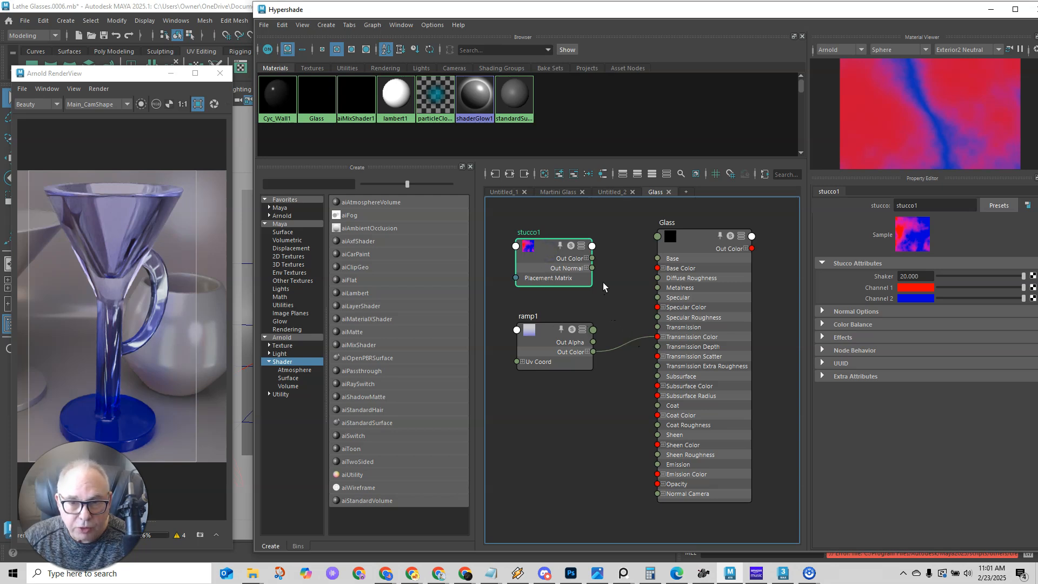
# Connect stucco1's Out Color to the Glass shader's Transmission Color in place of ramp1 and compare the two textures.
pyautogui.moveTo(592, 259); pyautogui.dragTo(651, 342)
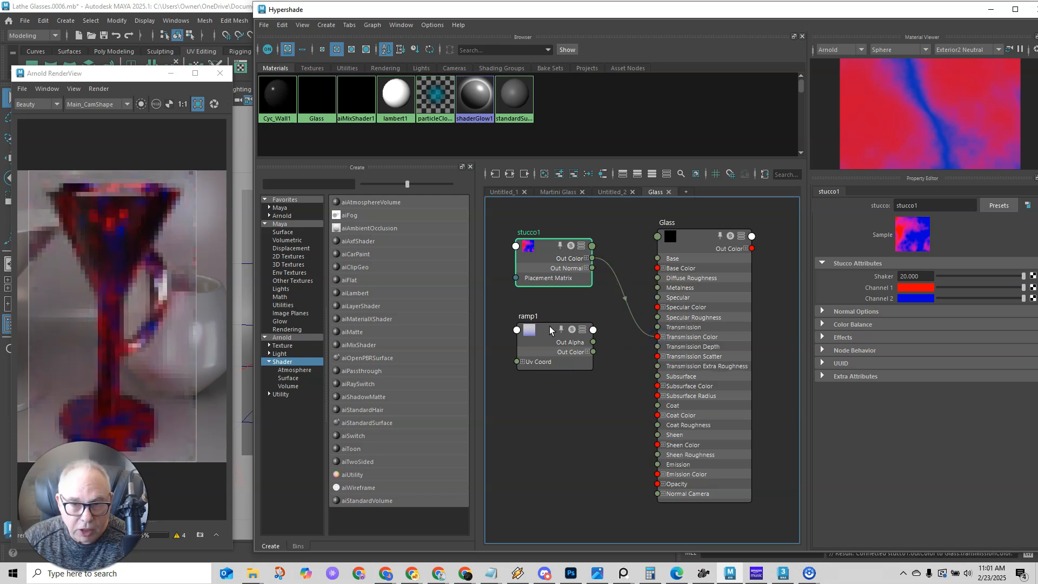
pyautogui.click(551, 251)
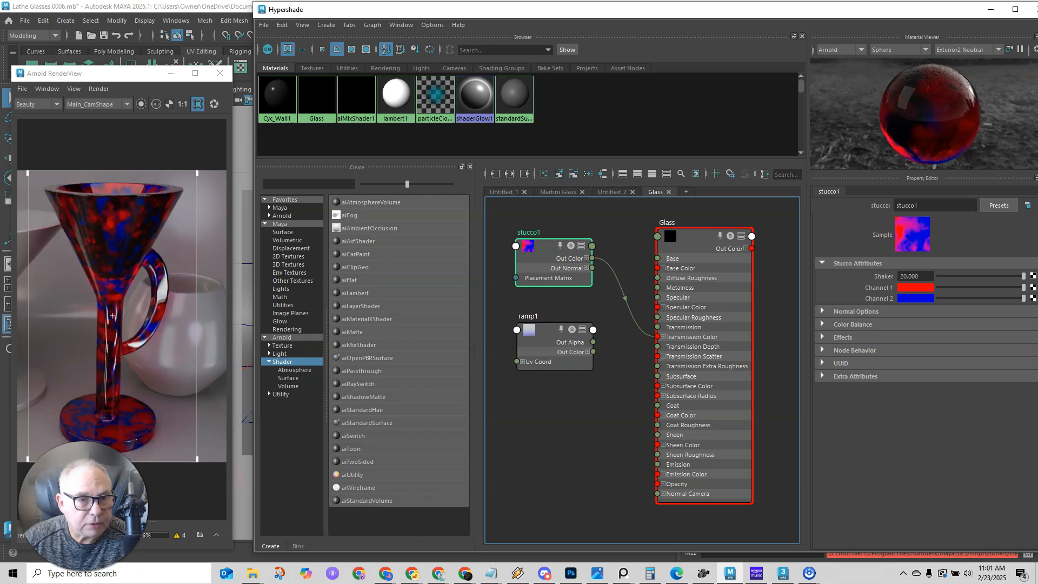
pyautogui.click(550, 336)
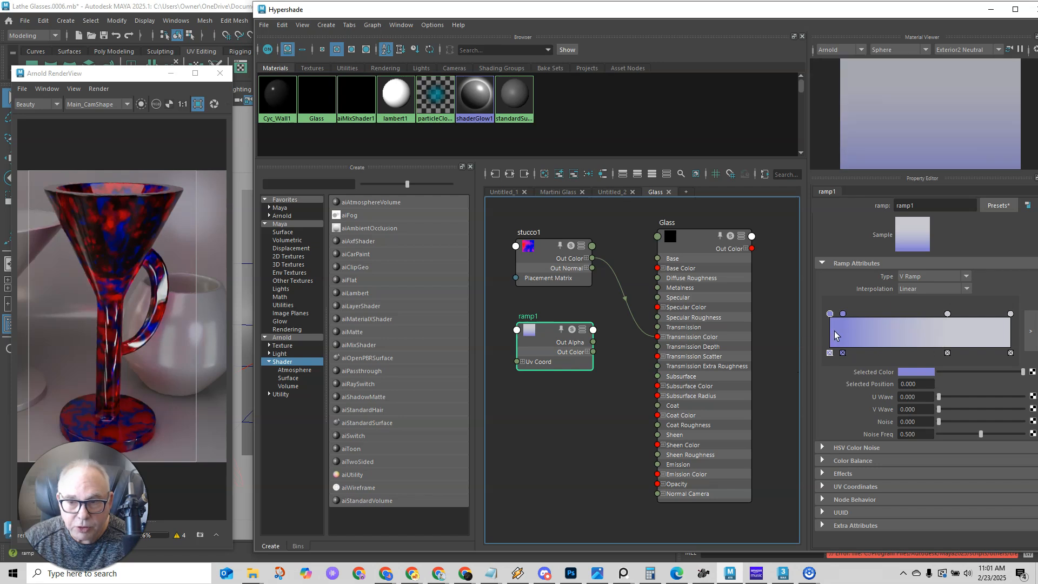
pyautogui.click(543, 250)
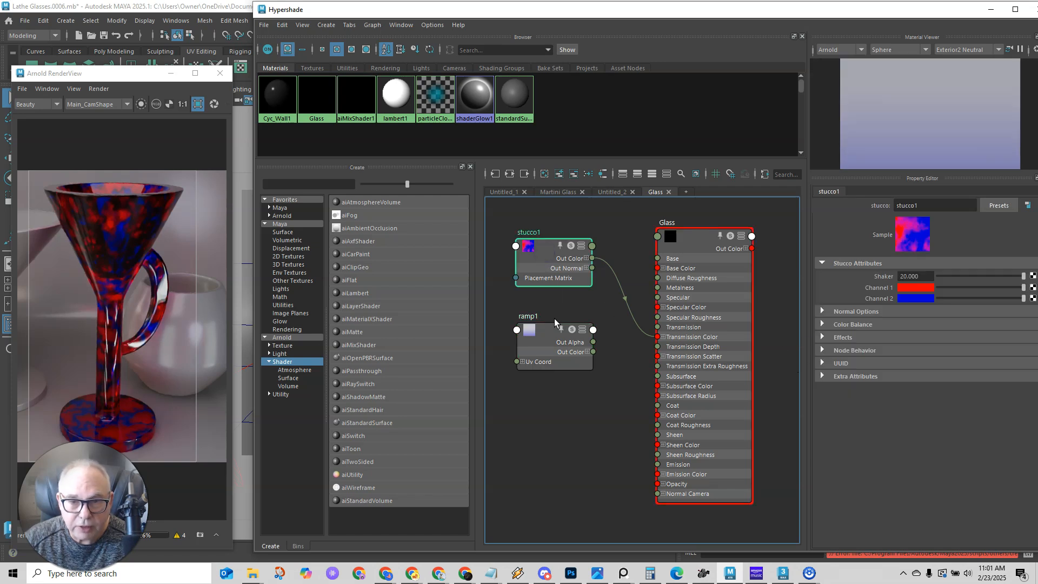
# Recolor stucco1 from the color history, with periwinkle (H 241.86, S 0.679, V 1.000) for Channel 1 and cyan for Channel 2.
pyautogui.click(908, 288)
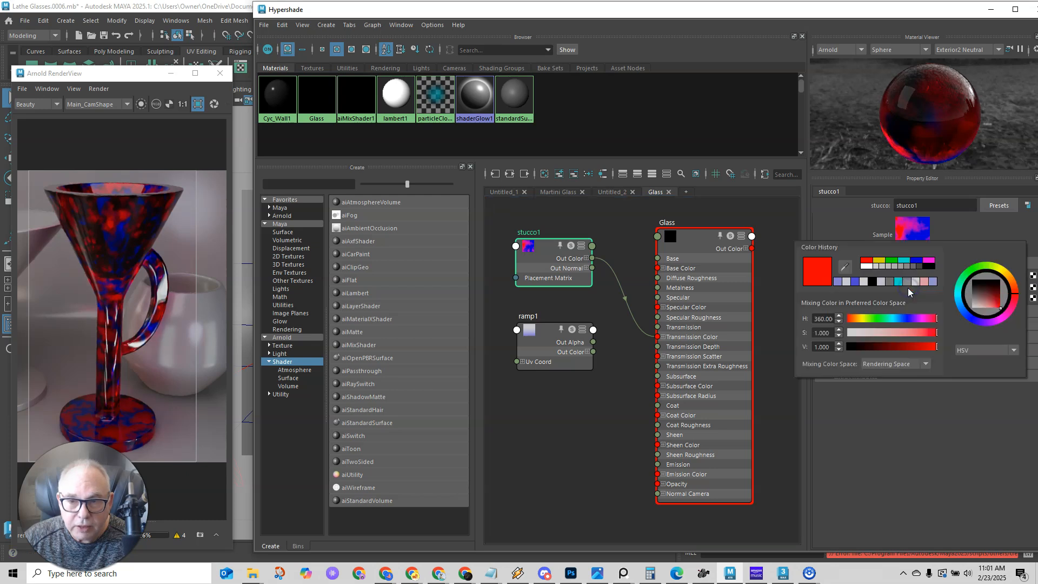
pyautogui.click(838, 282)
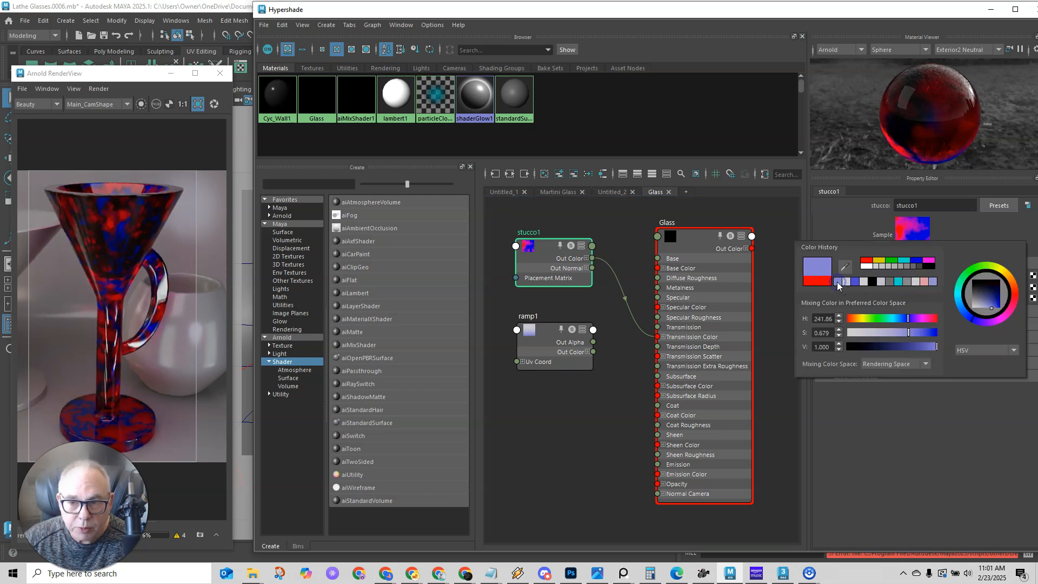
pyautogui.click(851, 221)
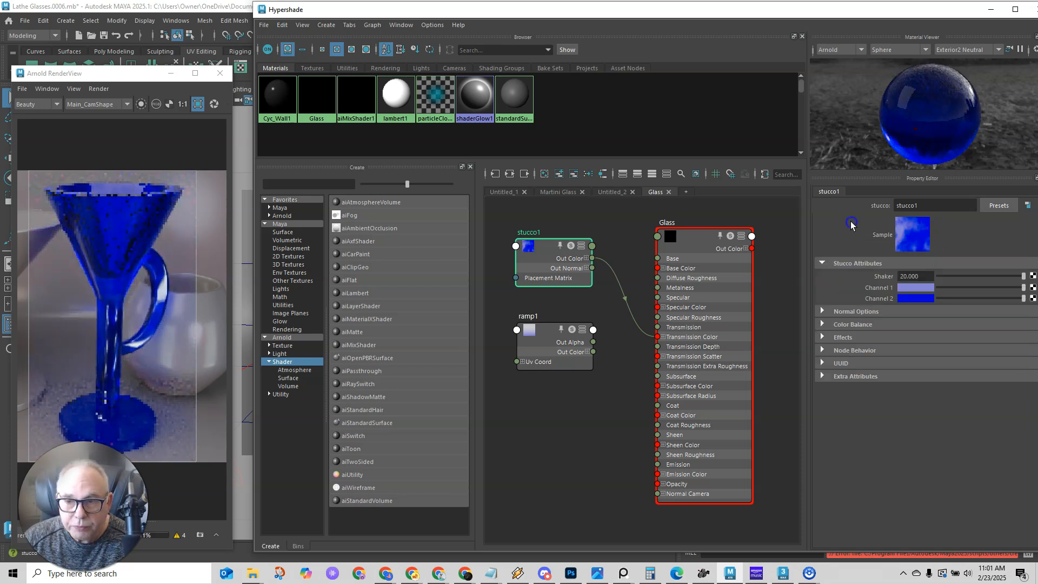
pyautogui.click(906, 298)
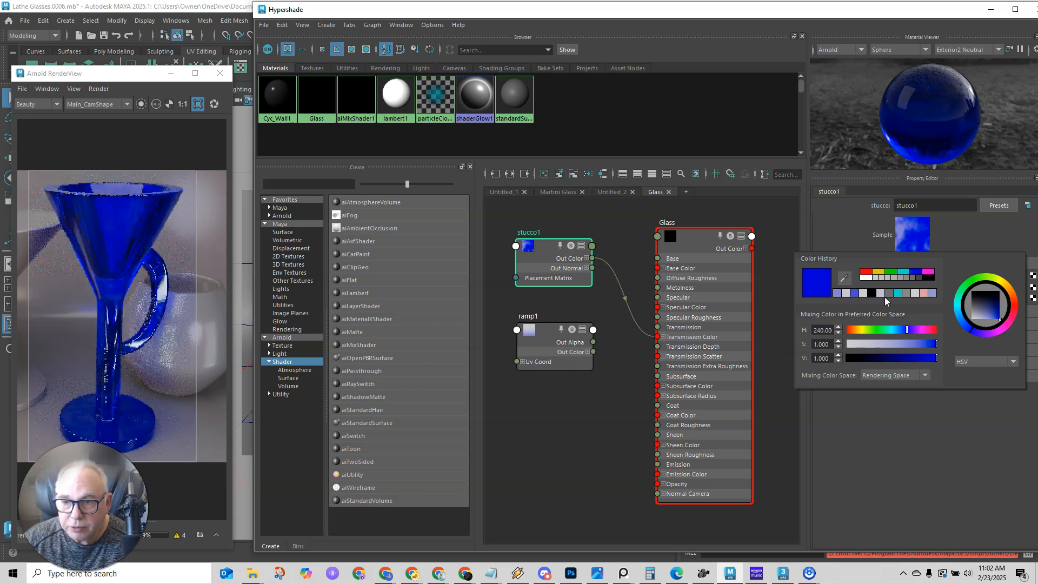
pyautogui.click(897, 294)
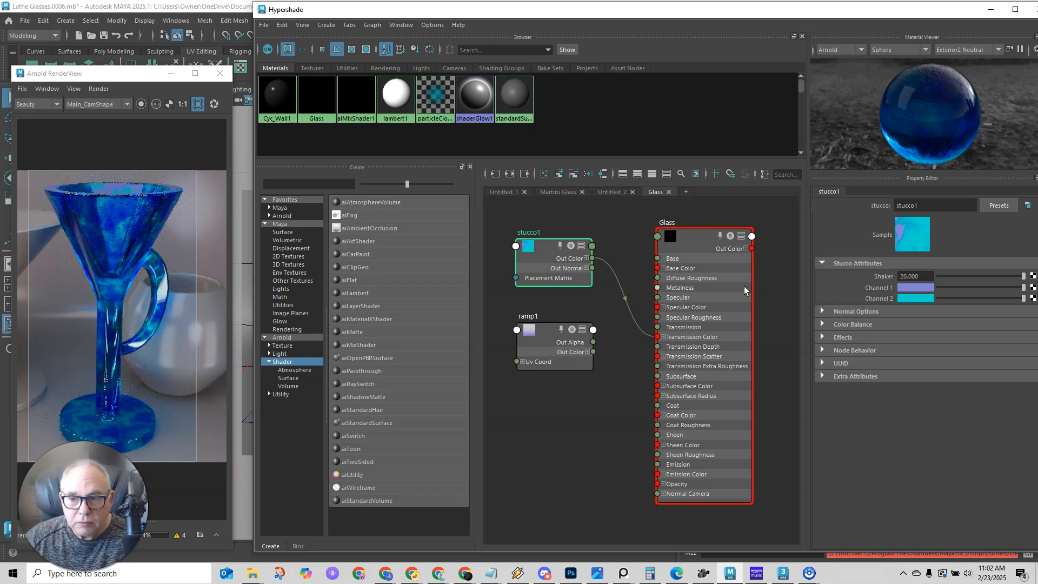
# Check stucco1's Normal Options and reconnect ramp1's Out Color to the Glass shader's Transmission Color in place of stucco1.
pyautogui.click(552, 253)
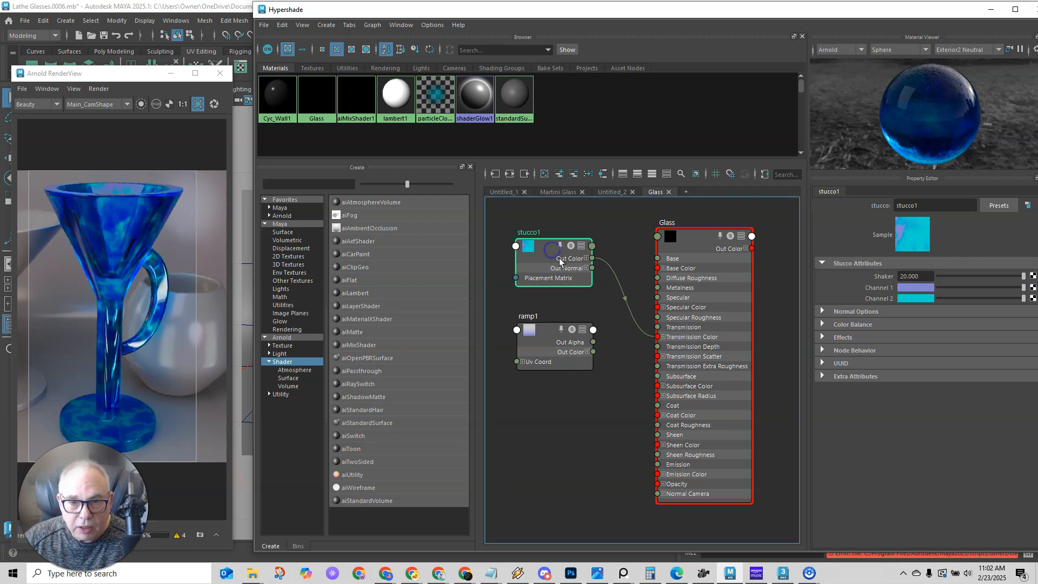
pyautogui.click(851, 312)
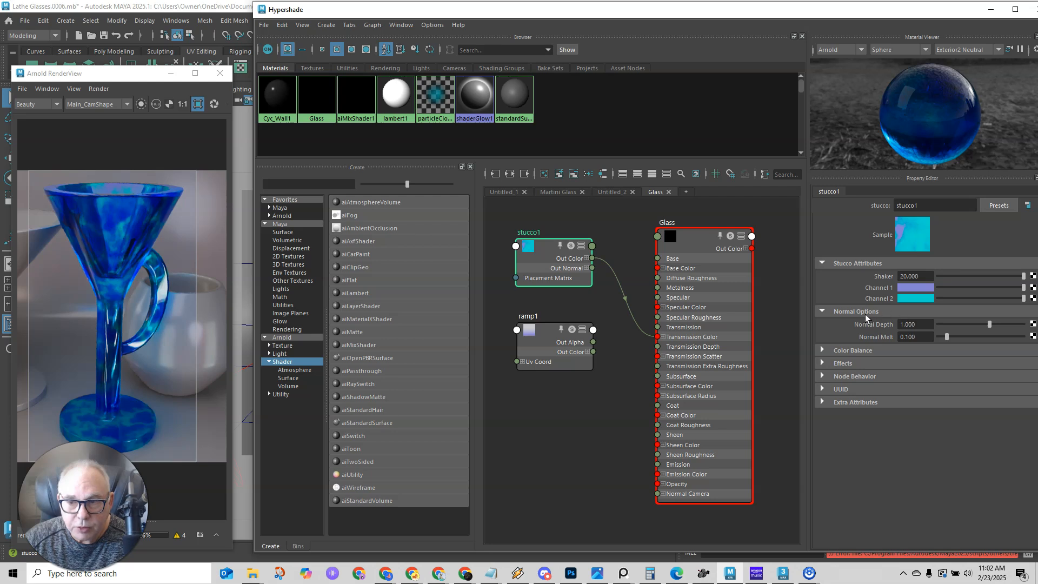
pyautogui.click(864, 313)
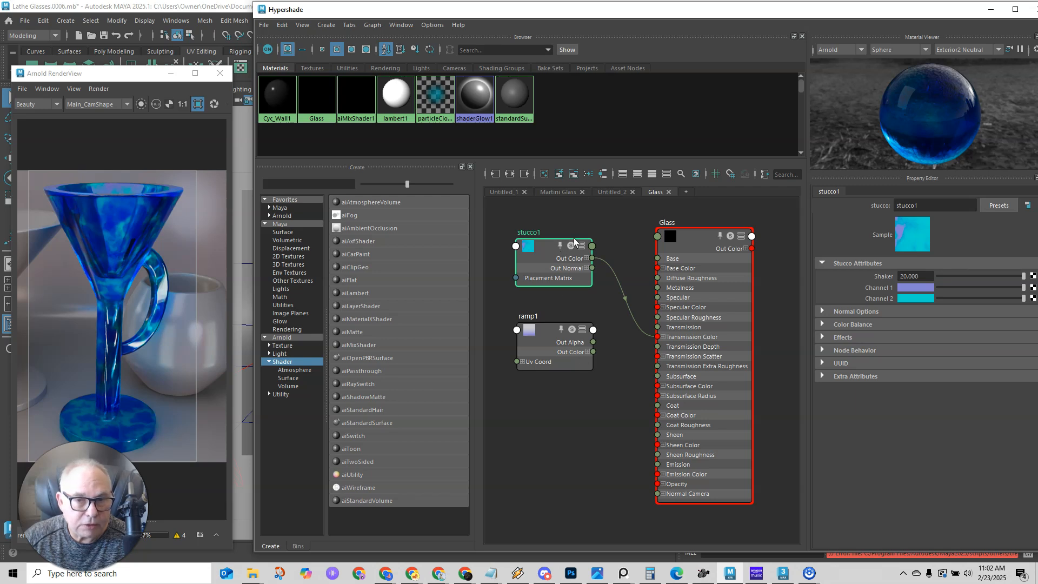
pyautogui.moveTo(574, 241); pyautogui.dragTo(583, 255)
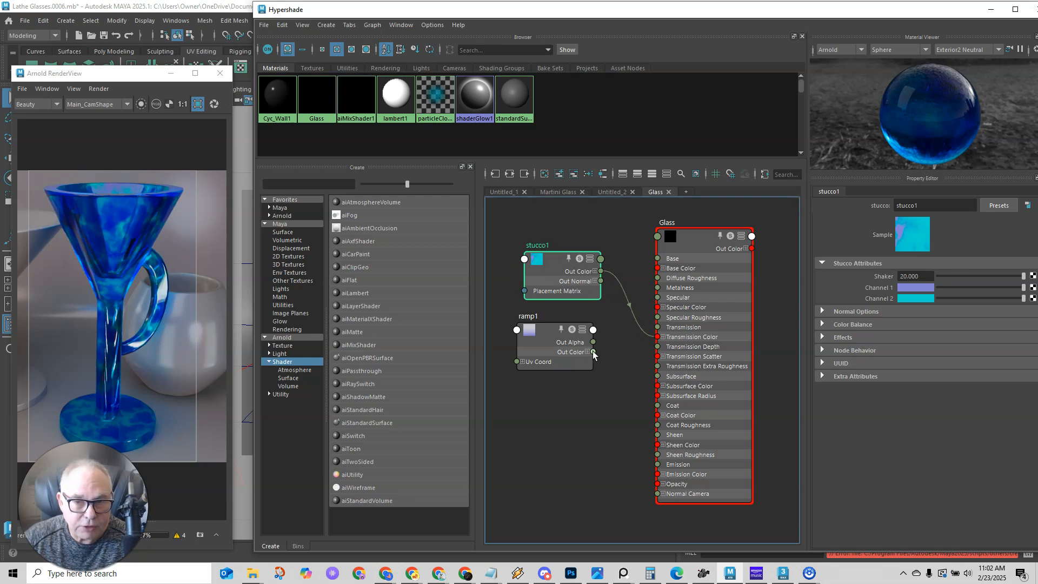
pyautogui.moveTo(593, 352); pyautogui.dragTo(659, 338)
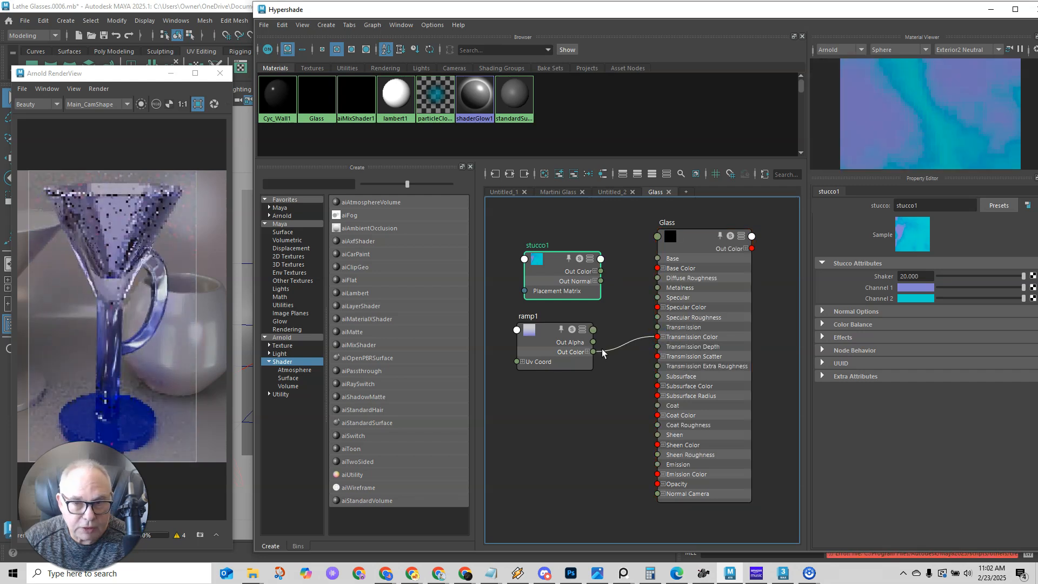
# Connect stucco1's Out Color to the Glass shader's Transmission Color in place of ramp1 and view the render.
pyautogui.moveTo(600, 271); pyautogui.dragTo(656, 336)
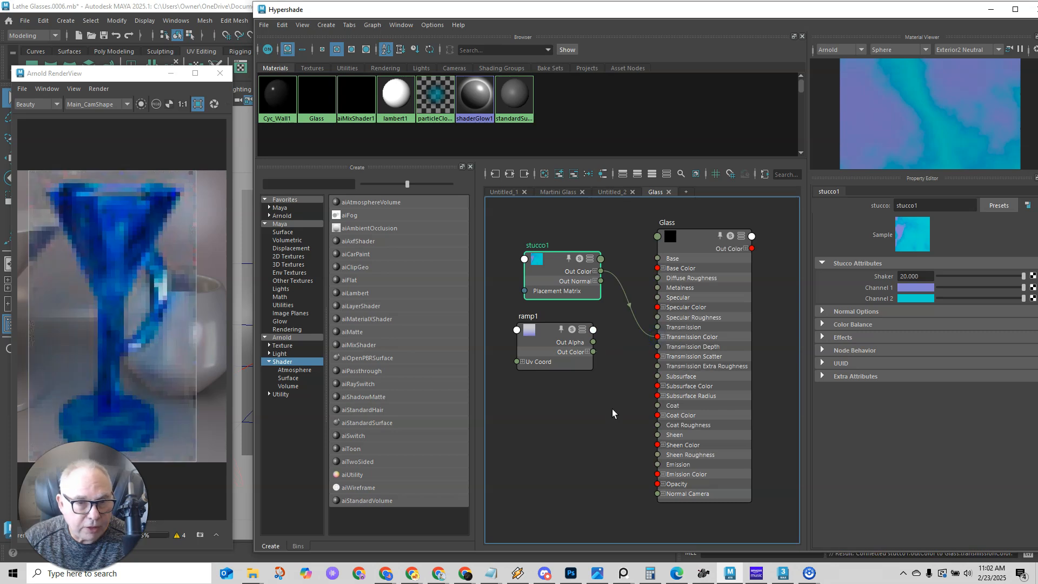
pyautogui.click(537, 411)
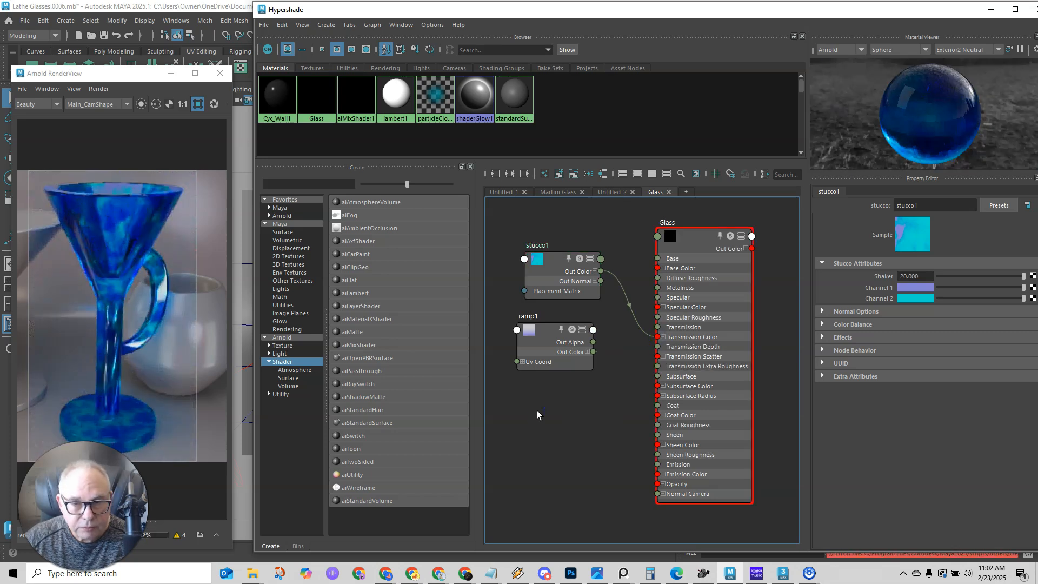
pyautogui.keyDown('alt'); pyautogui.moveTo(547, 407); pyautogui.dragTo(523, 407, button='middle'); pyautogui.keyUp('alt')
pyautogui.scroll(4, 541, 373)
pyautogui.scroll(-6, 604, 301)
pyautogui.moveTo(560, 221); pyautogui.dragTo(702, 348)
pyautogui.keyDown('alt'); pyautogui.moveTo(669, 244); pyautogui.dragTo(643, 232, button='middle'); pyautogui.keyUp('alt')
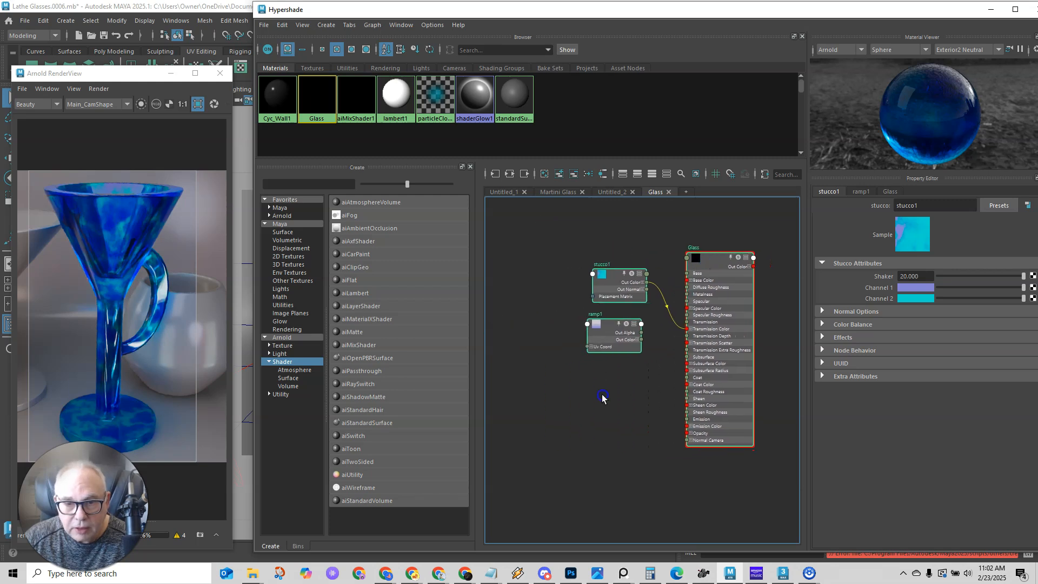
# Create a layeredTexture node in the Glass graph and place it directly below ramp1.
pyautogui.click(602, 395)
pyautogui.scroll(2, 614, 391)
pyautogui.keyDown('alt'); pyautogui.moveTo(670, 358); pyautogui.dragTo(617, 378, button='middle'); pyautogui.keyUp('alt')
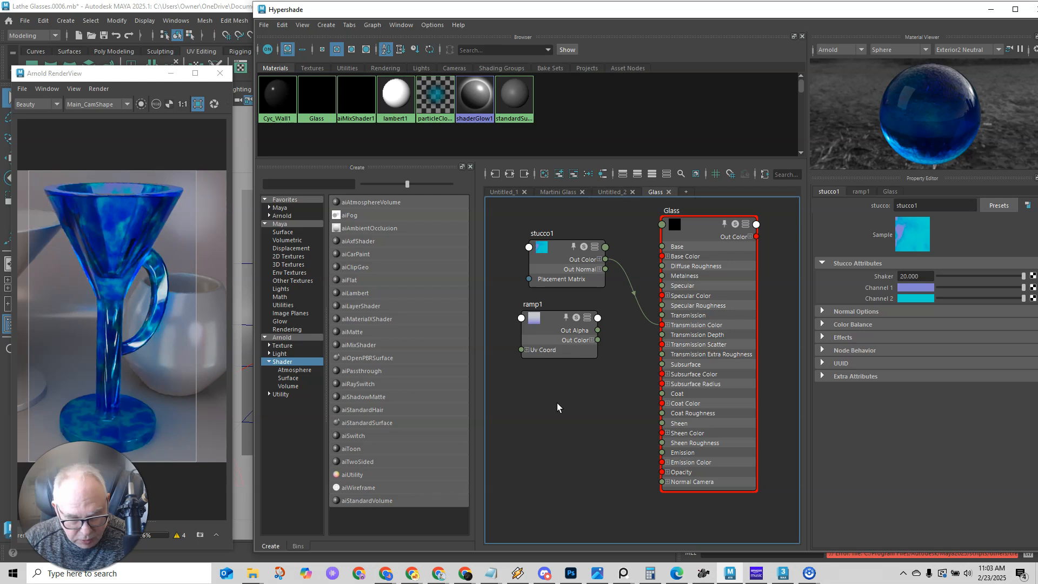
pyautogui.press('Tab')
pyautogui.write('la')
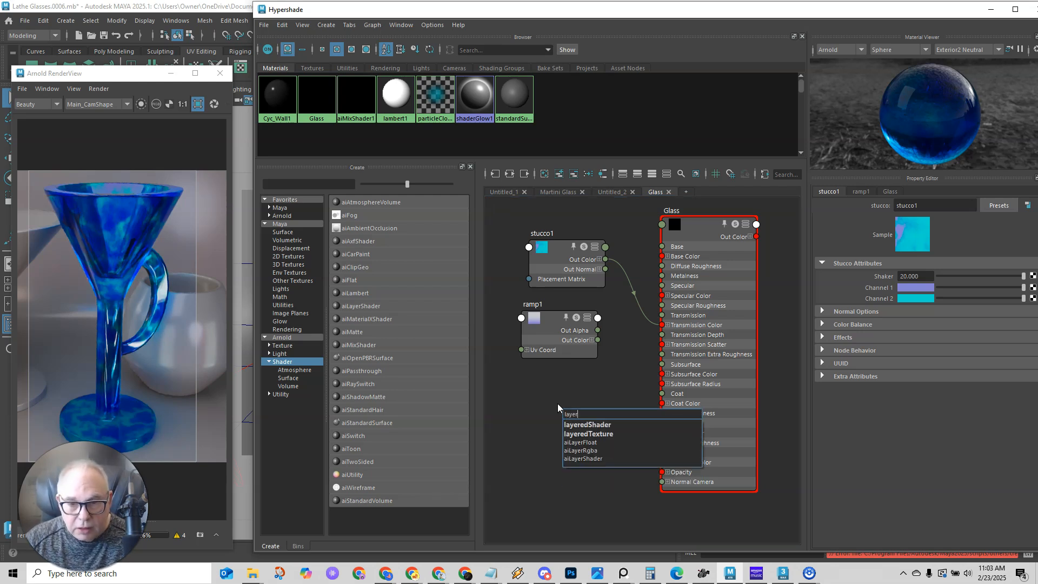
pyautogui.click(581, 434)
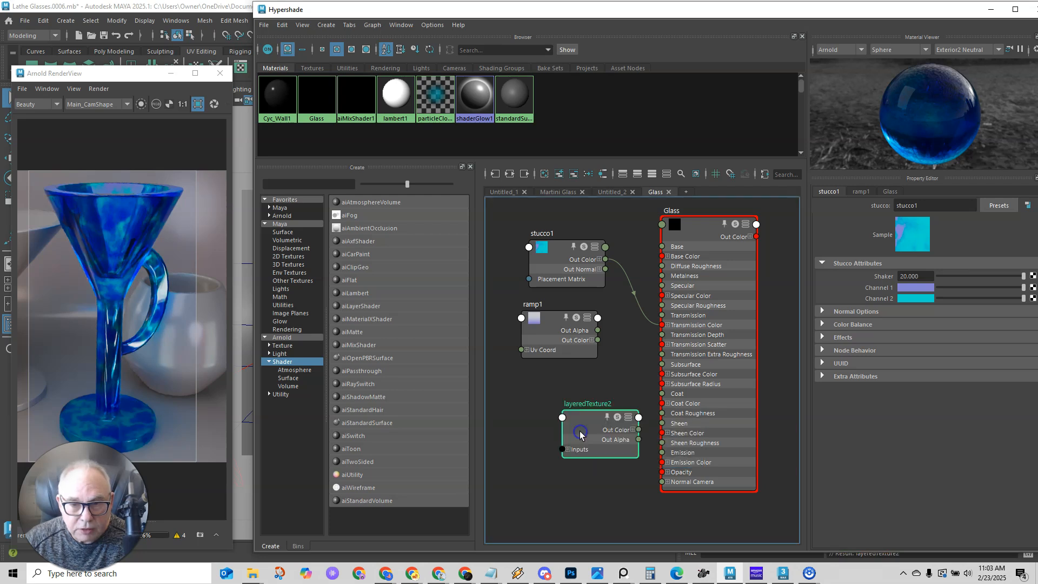
pyautogui.moveTo(588, 422); pyautogui.dragTo(559, 396)
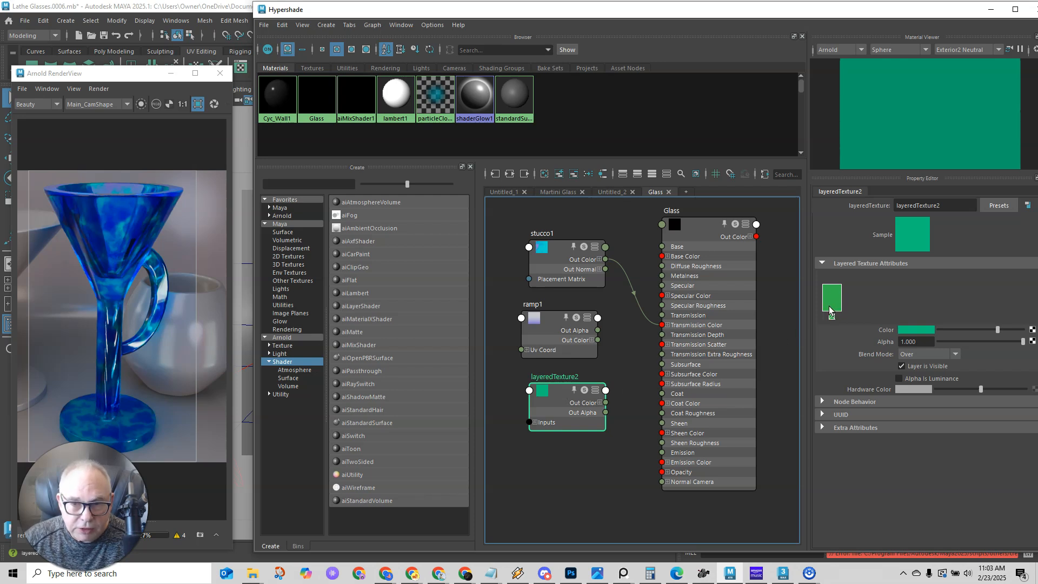
# Add a second layer to the layered texture and connect its Out Color to the Glass shader's Transmission Color in place of stucco1.
pyautogui.click(857, 301)
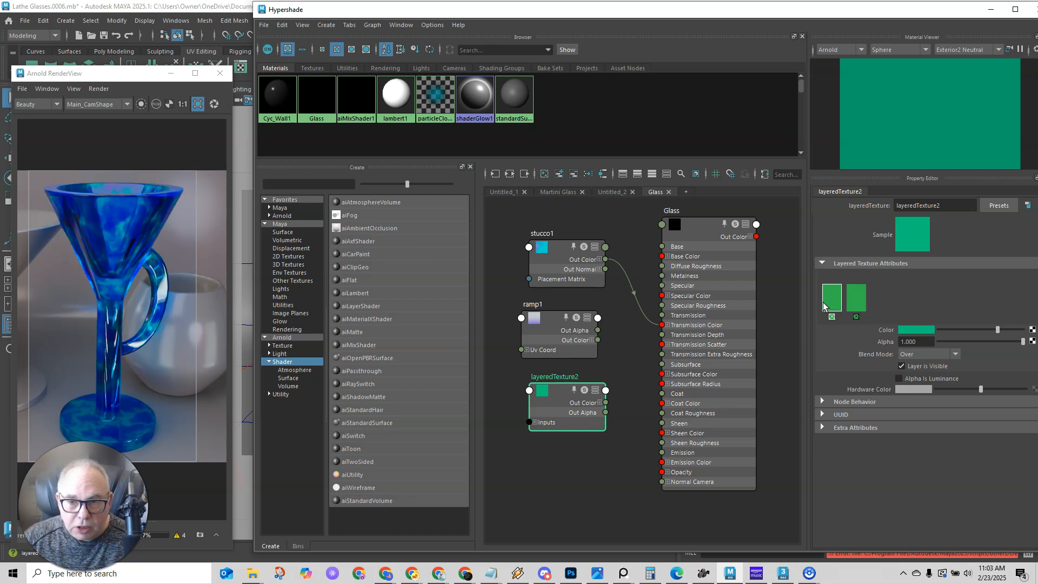
pyautogui.moveTo(605, 403); pyautogui.dragTo(661, 325)
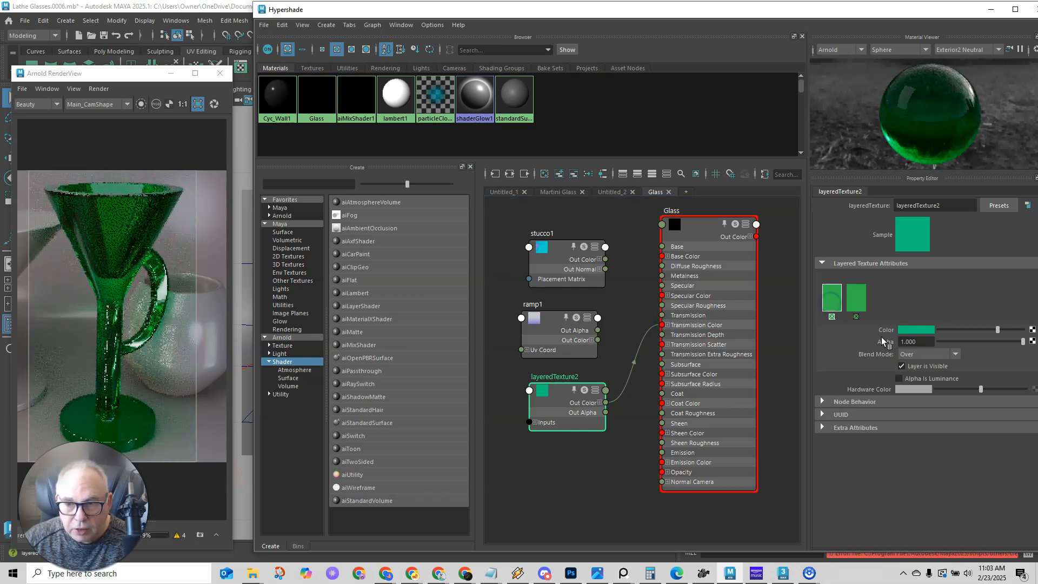
# Color the layered texture's two layers from the color history, with periwinkle for the first layer and cyan for the second.
pyautogui.click(920, 330)
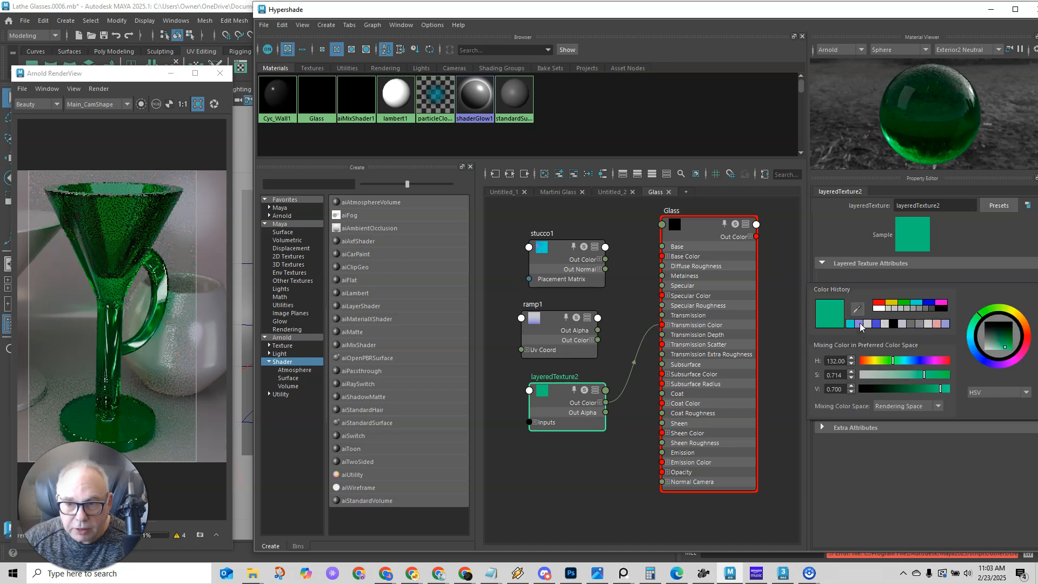
pyautogui.click(860, 324)
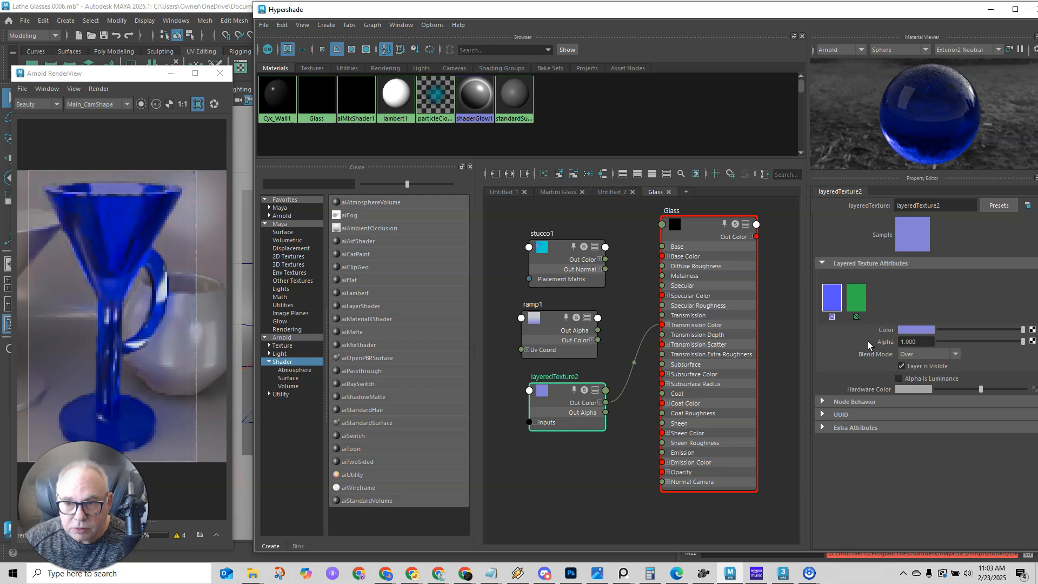
pyautogui.click(857, 303)
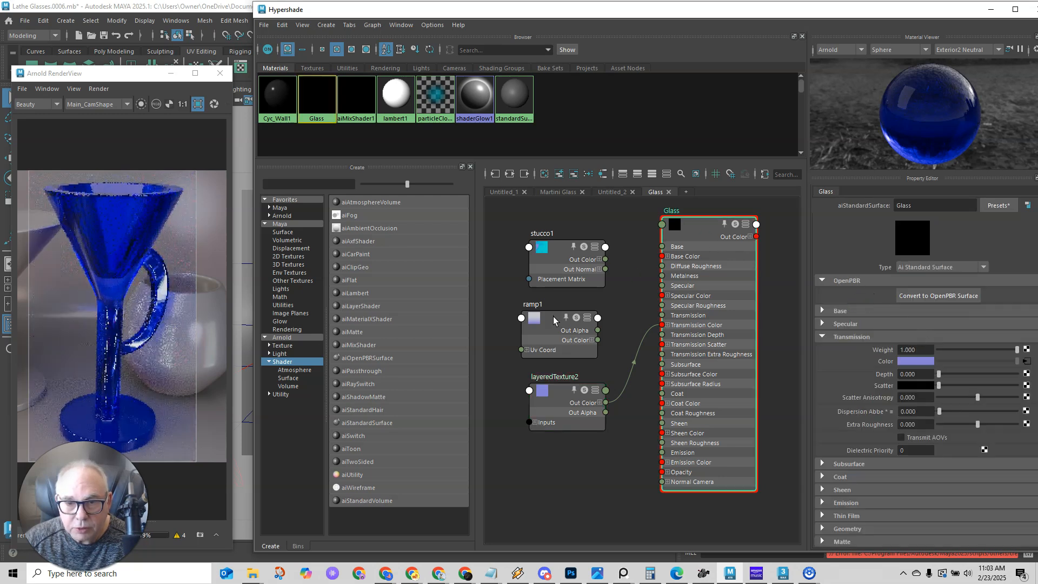
pyautogui.click(559, 390)
pyautogui.click(859, 302)
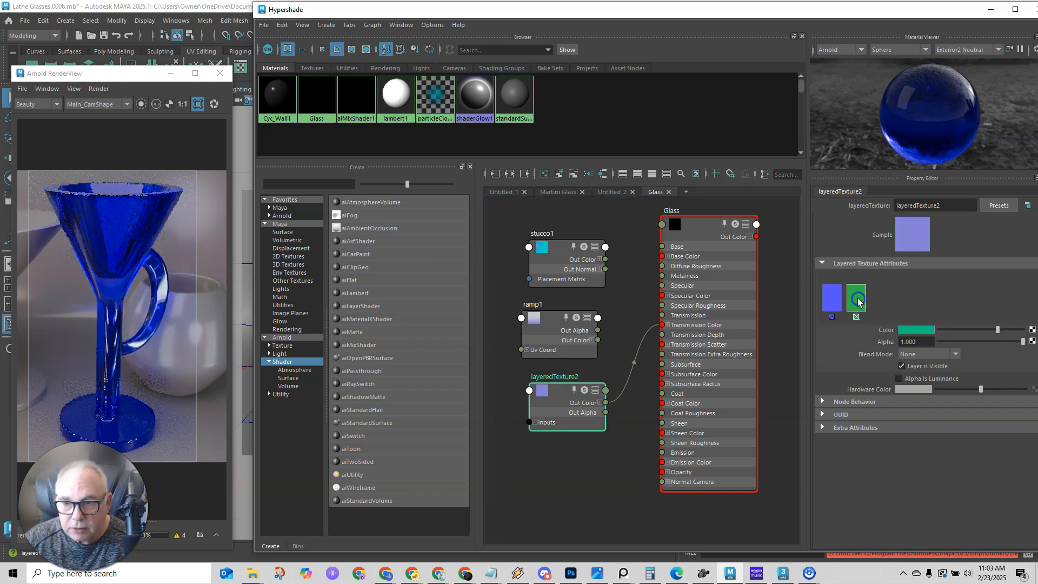
pyautogui.click(915, 330)
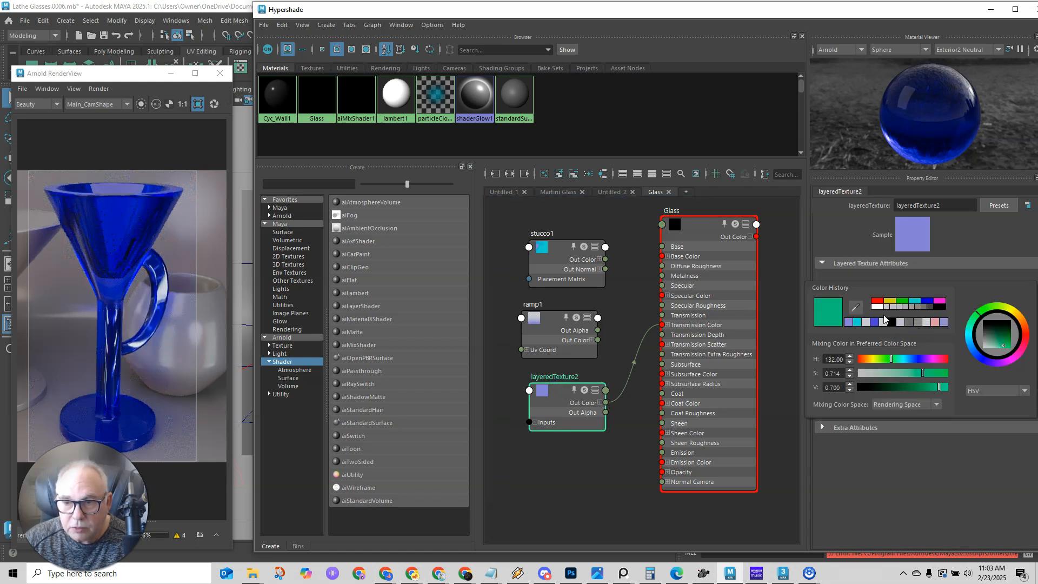
pyautogui.click(853, 322)
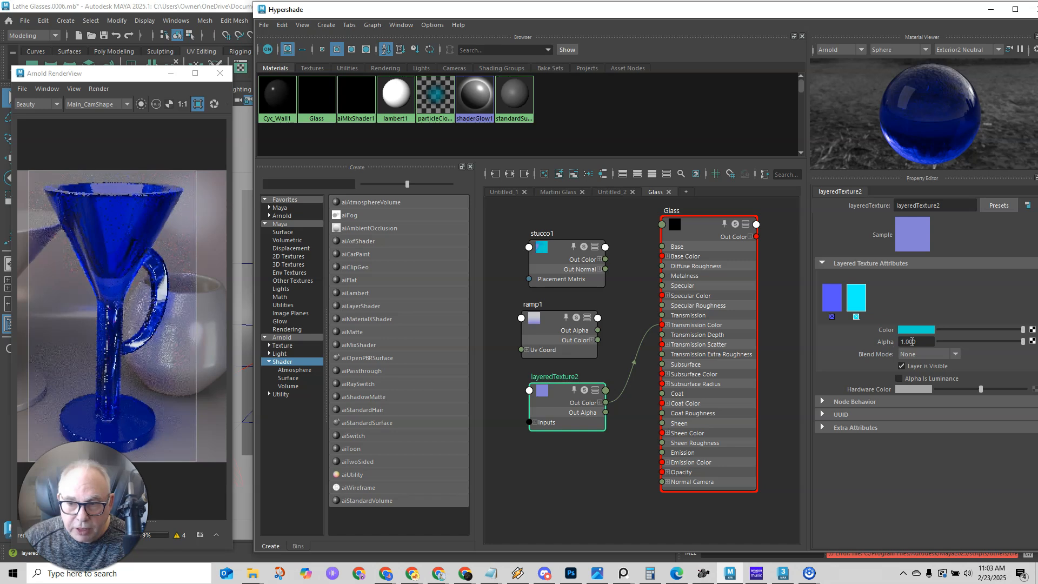
# Set the Alpha of the layered texture's periwinkle layer to 0.
pyautogui.click(832, 293)
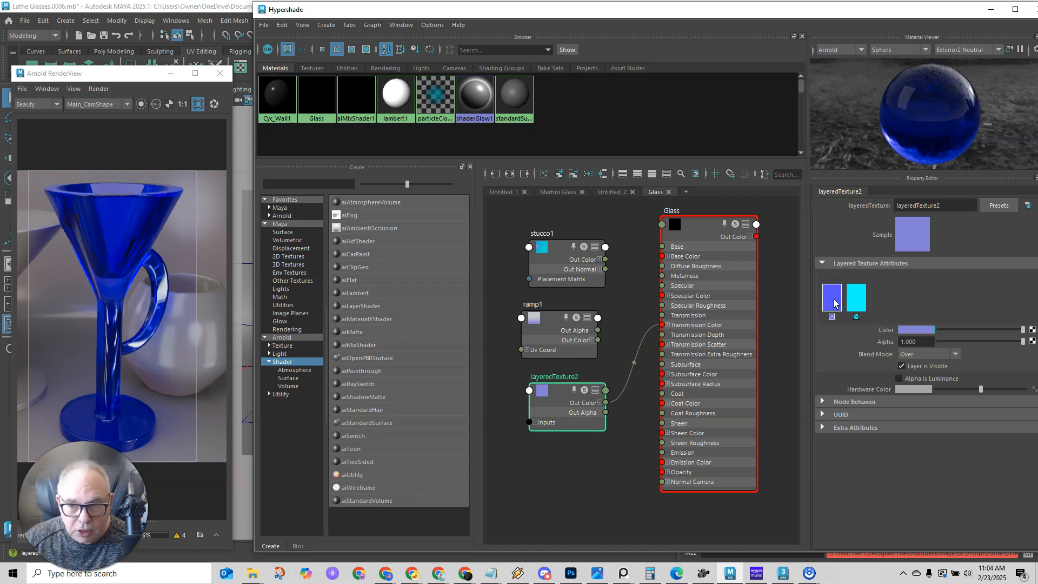
pyautogui.doubleClick(918, 341)
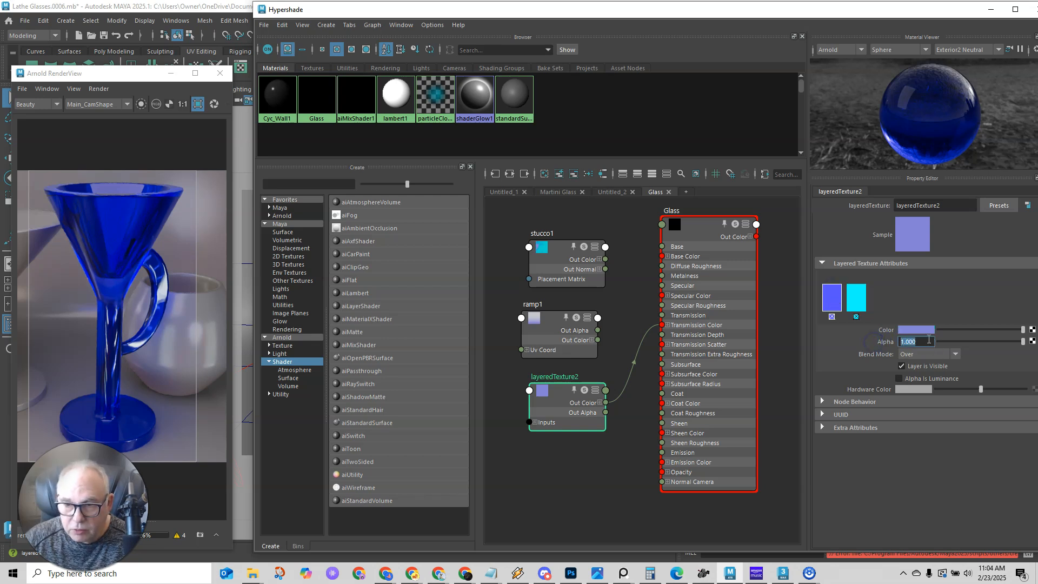
pyautogui.write('0')
pyautogui.press('Return')
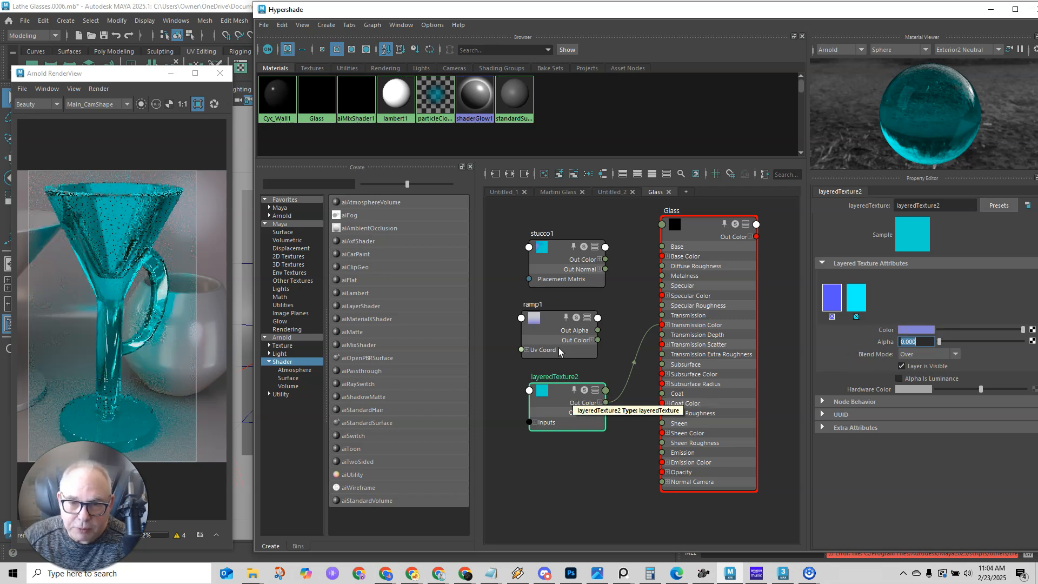
# Set the periwinkle layer's Alpha in layeredTexture2 to about 0.471 to blend it with the cyan layer.
pyautogui.click(555, 321)
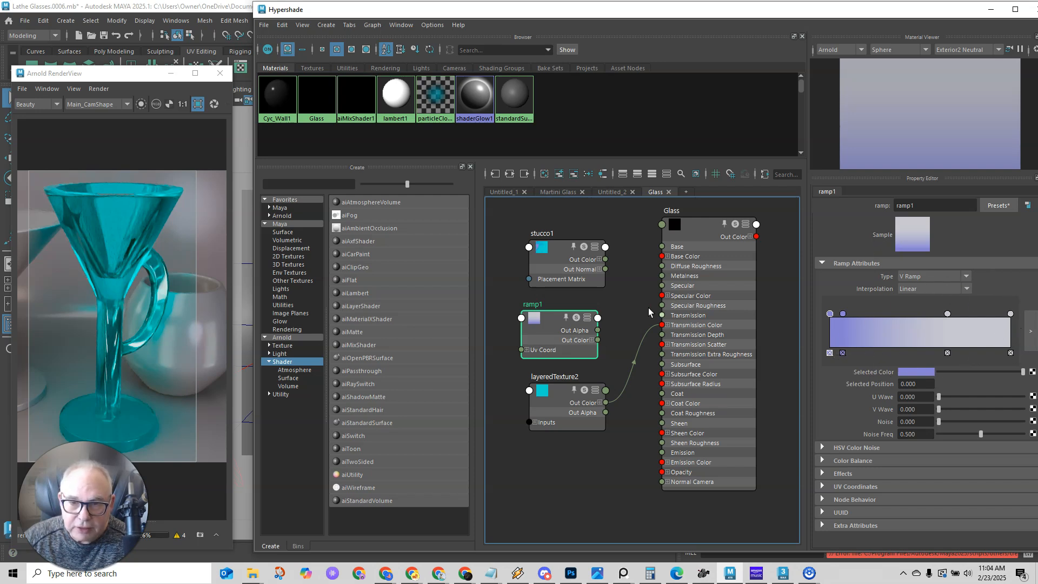
pyautogui.click(560, 403)
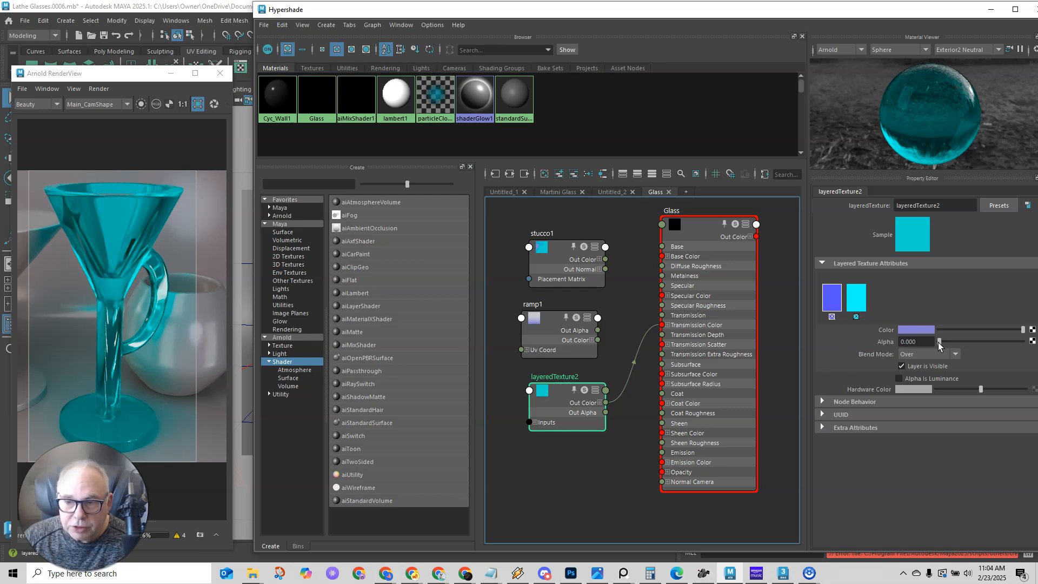
pyautogui.moveTo(939, 342); pyautogui.dragTo(978, 347)
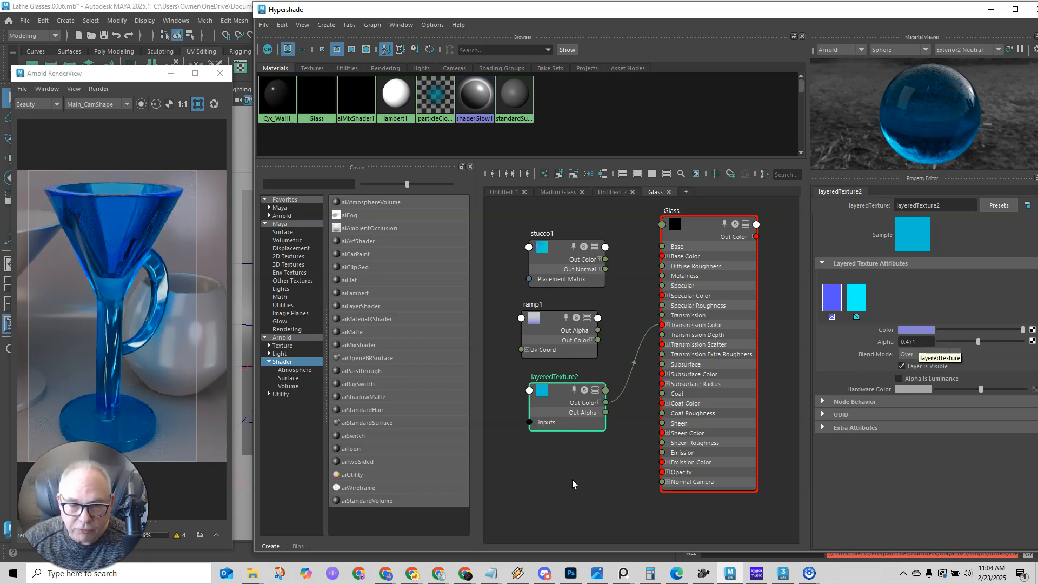
# Add a new ramp texture to the Glass graph below layeredTexture2.
pyautogui.click(552, 326)
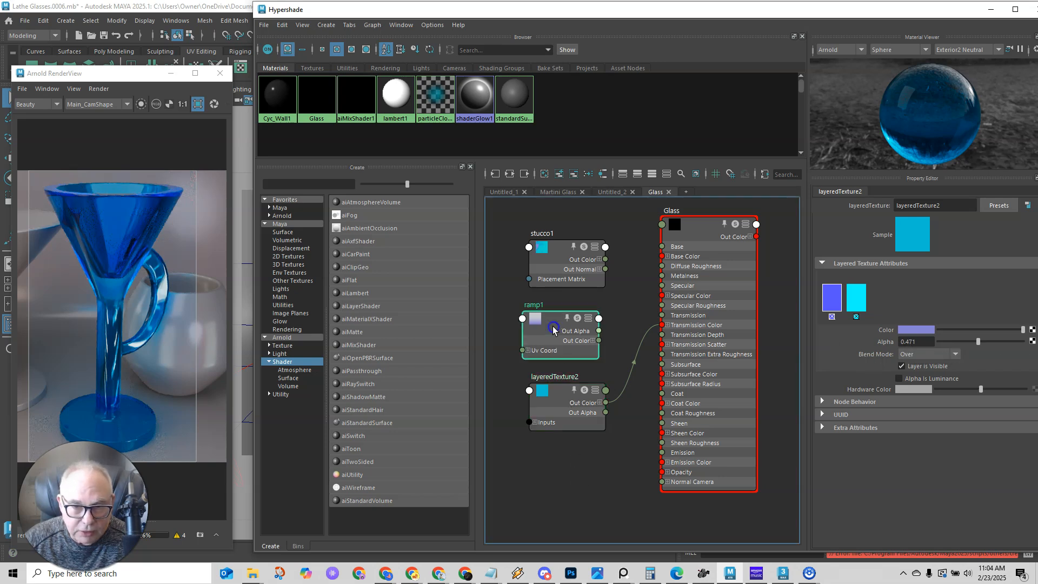
pyautogui.click(537, 454)
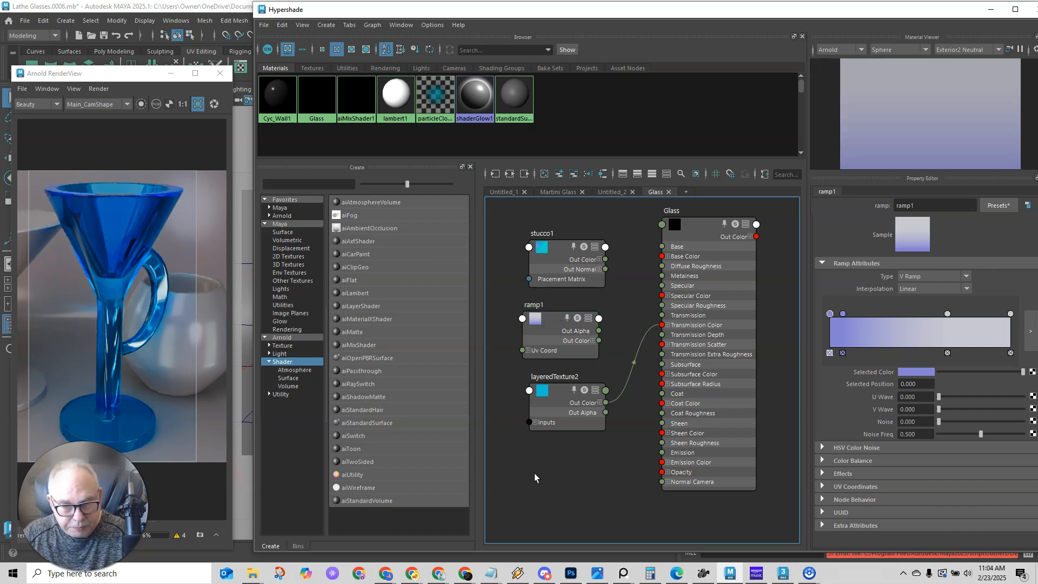
pyautogui.press('Tab')
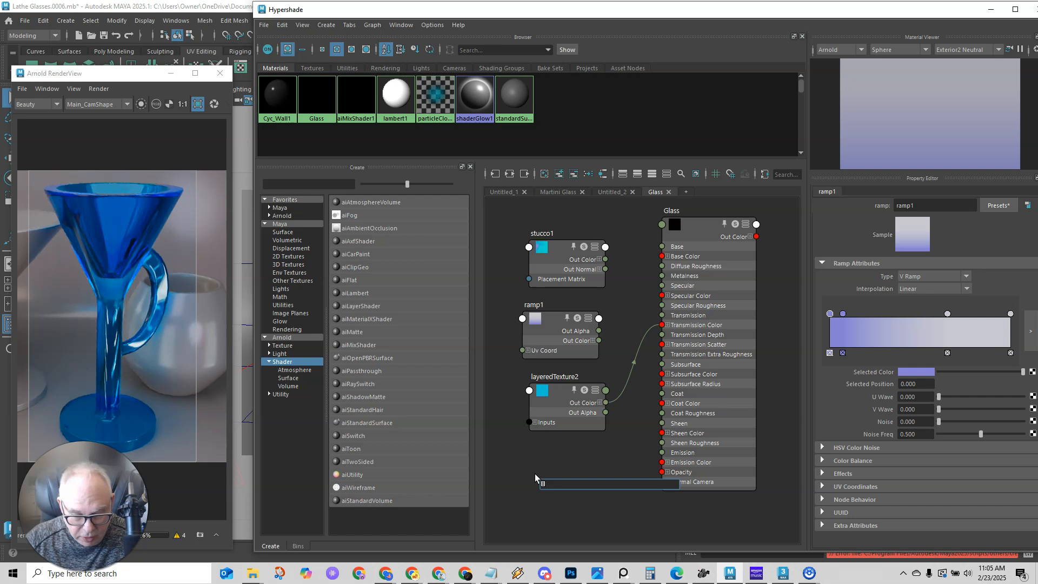
pyautogui.write('ramp')
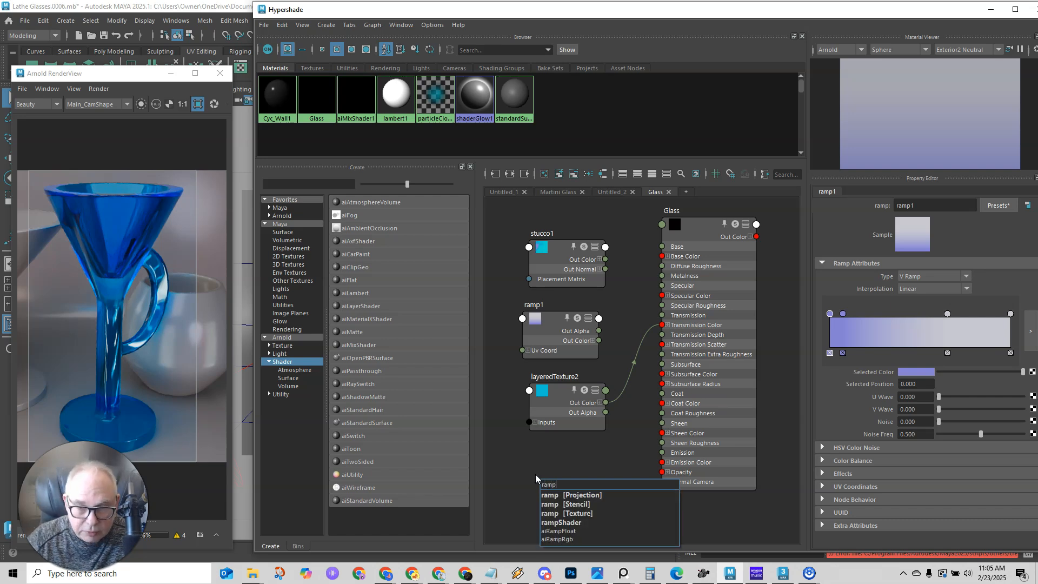
pyautogui.click(562, 512)
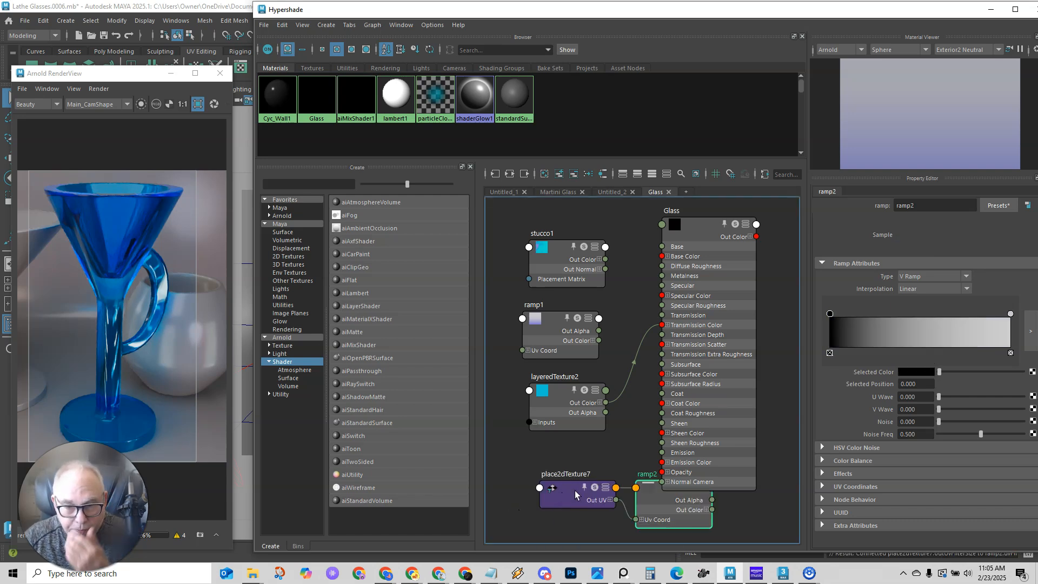
# Delete the new ramp's 2D placement node and position the ramp directly below layeredTexture2.
pyautogui.click(576, 494)
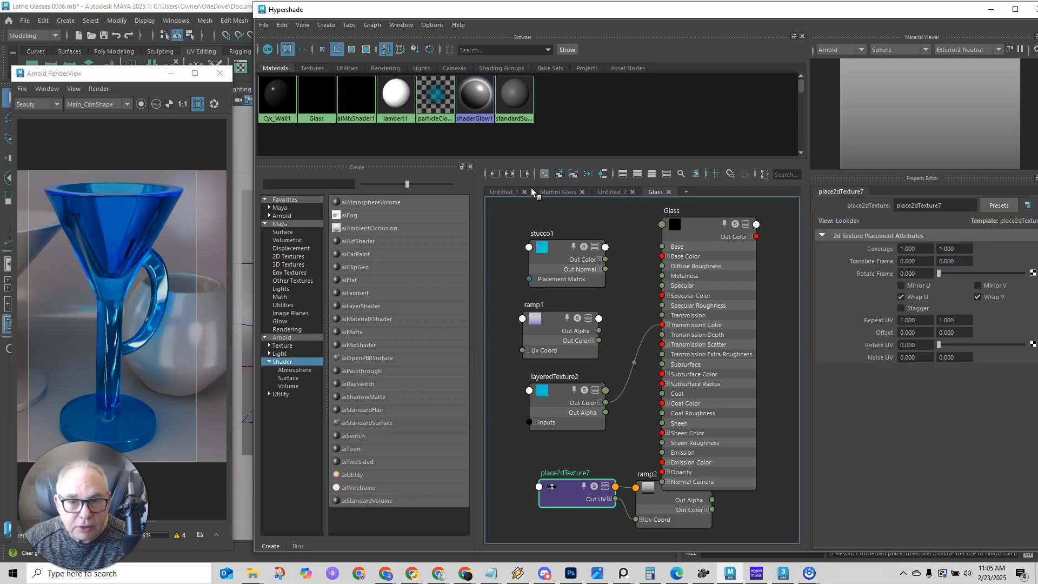
pyautogui.click(573, 174)
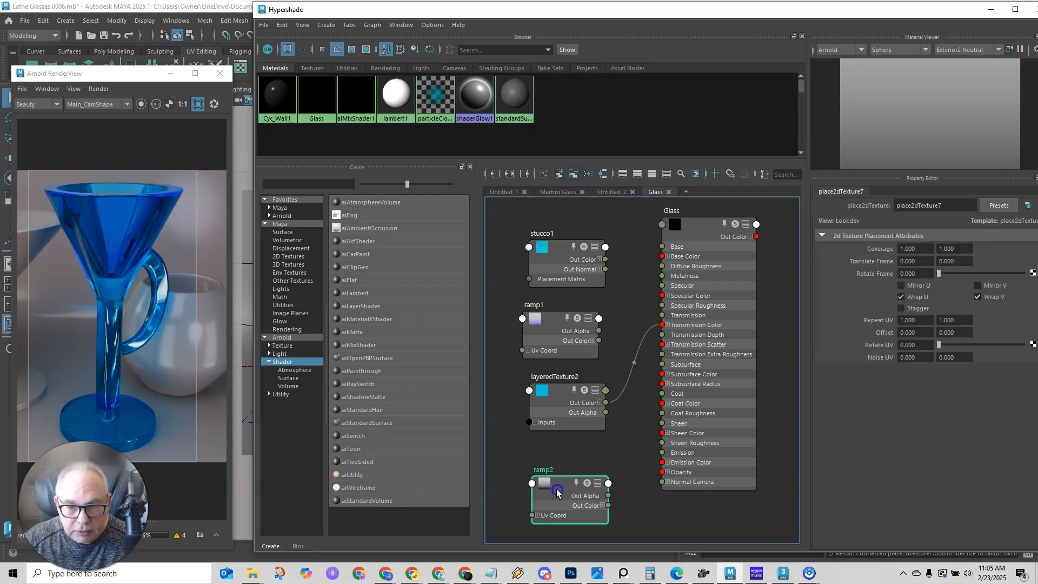
pyautogui.moveTo(557, 491); pyautogui.dragTo(557, 467)
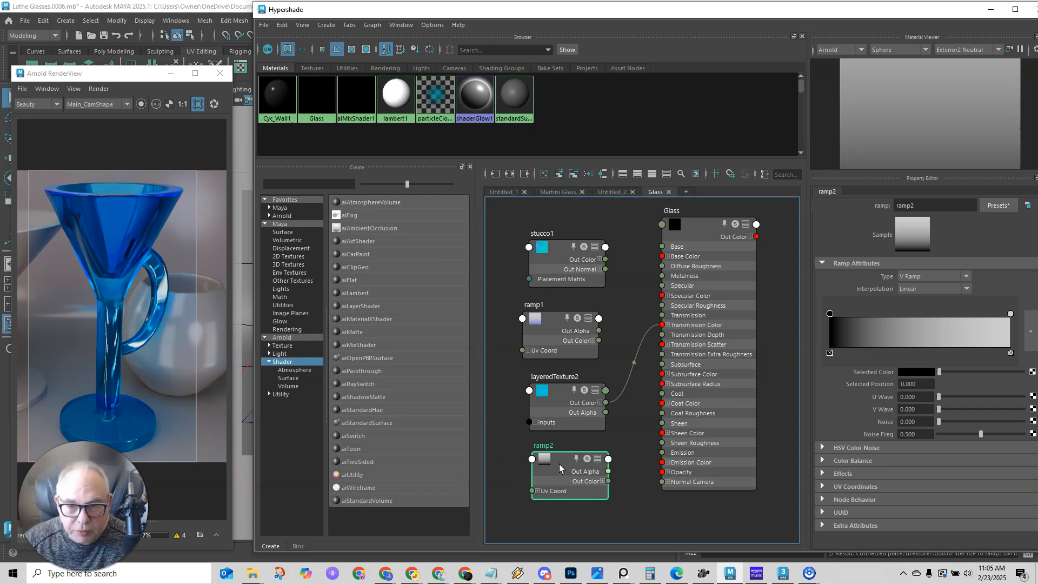
pyautogui.moveTo(560, 465); pyautogui.dragTo(553, 465)
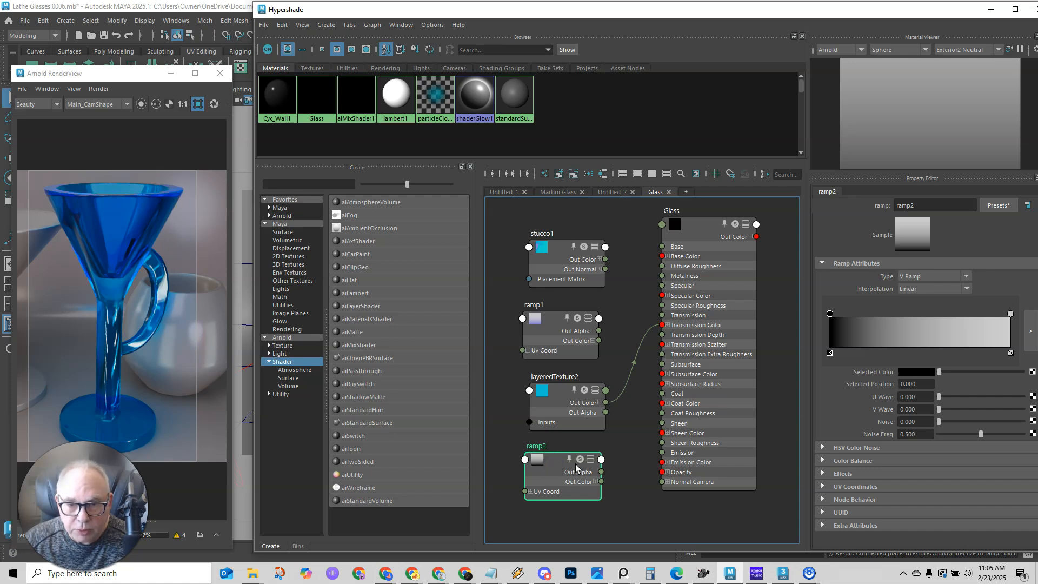
# Arrange stucco1 and ramp1 in a column on the input side of layeredTexture2, move layeredTexture2 up beside Glass, and select stucco1.
pyautogui.keyDown('alt'); pyautogui.moveTo(637, 305); pyautogui.dragTo(653, 341, button='middle'); pyautogui.keyUp('alt')
pyautogui.moveTo(595, 297); pyautogui.dragTo(535, 245)
pyautogui.moveTo(589, 367); pyautogui.dragTo(524, 368)
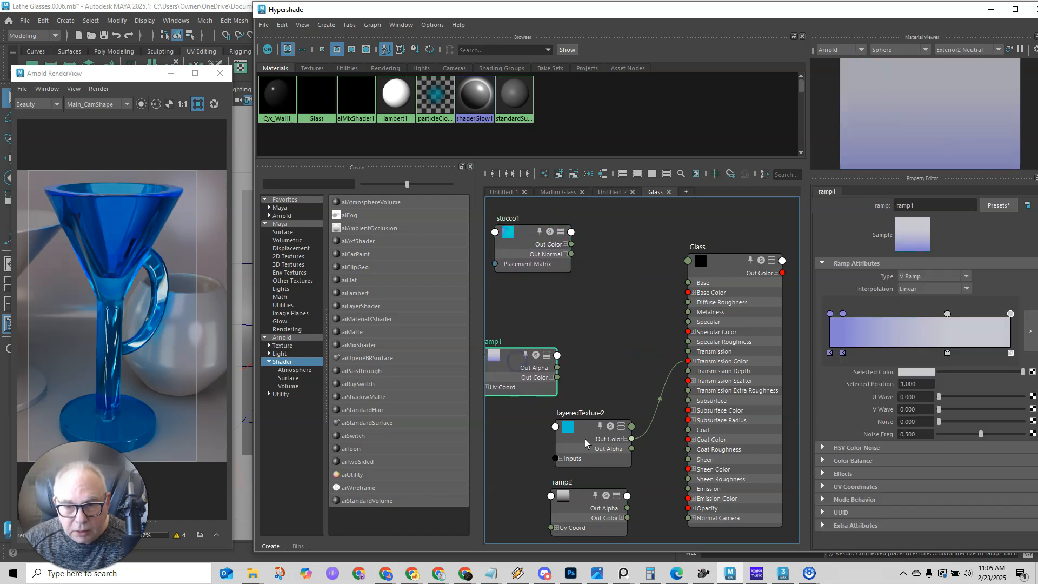
pyautogui.moveTo(585, 439); pyautogui.dragTo(592, 420)
pyautogui.moveTo(628, 332); pyautogui.dragTo(619, 317)
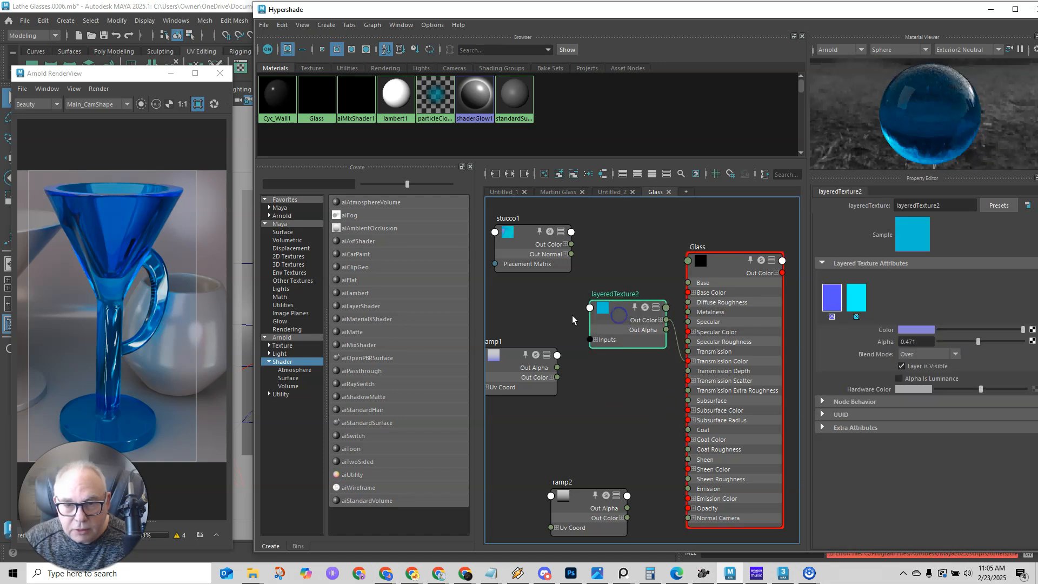
pyautogui.keyDown('alt'); pyautogui.moveTo(527, 316); pyautogui.dragTo(529, 316, button='middle'); pyautogui.keyUp('alt')
pyautogui.moveTo(530, 238); pyautogui.dragTo(518, 272)
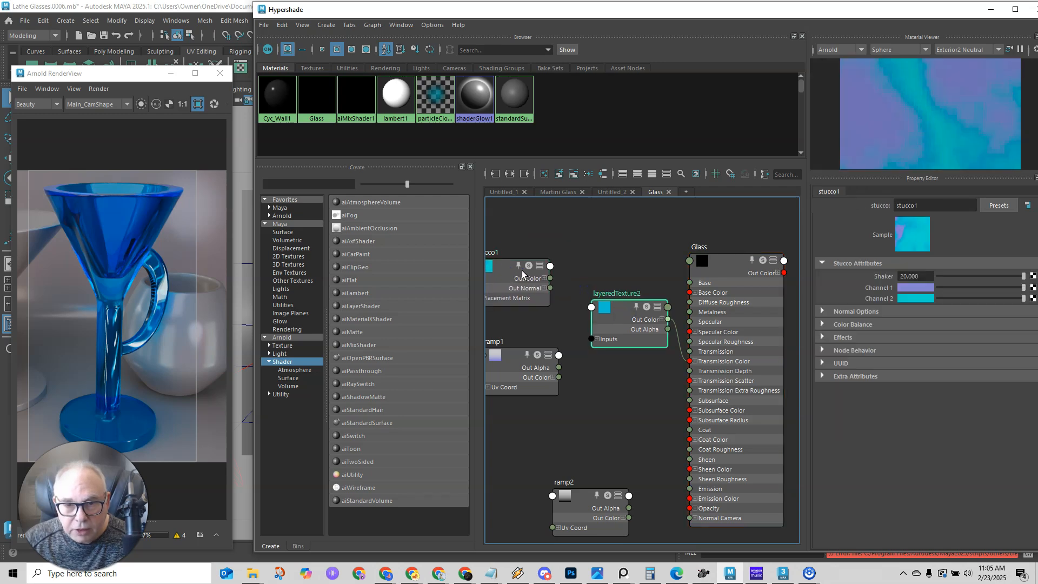
pyautogui.keyDown('alt'); pyautogui.moveTo(538, 319); pyautogui.dragTo(562, 317, button='middle'); pyautogui.keyUp('alt')
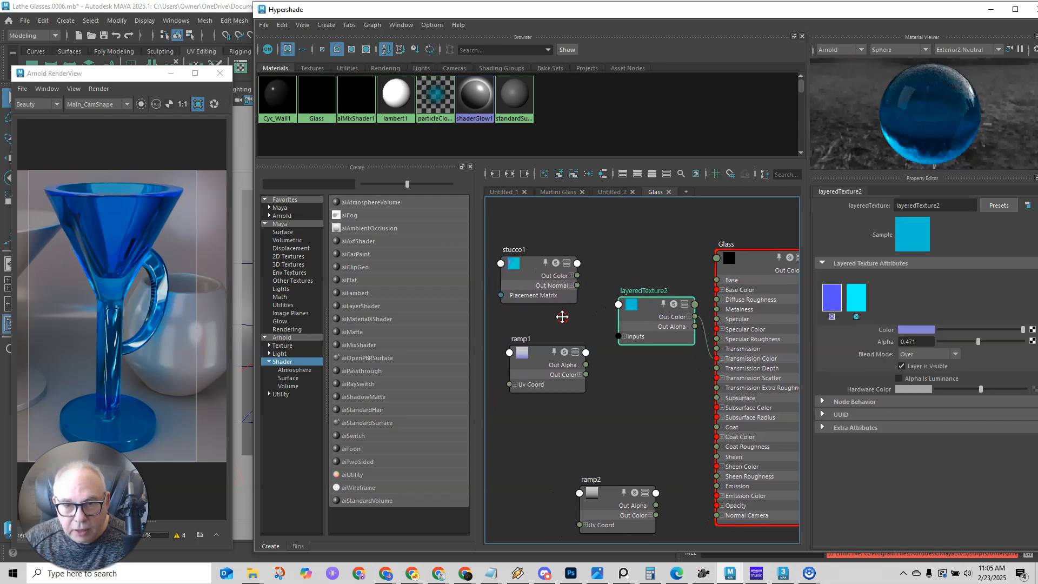
pyautogui.click(645, 314)
pyautogui.click(557, 279)
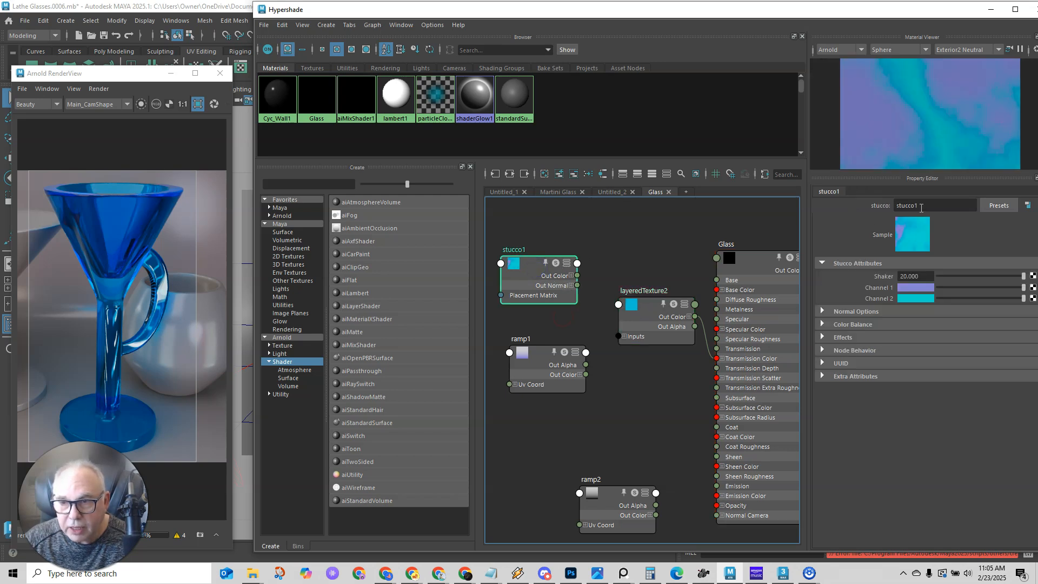
# Rename the stucco1 texture node to Marbled_Glass.
pyautogui.moveTo(919, 204); pyautogui.dragTo(886, 205)
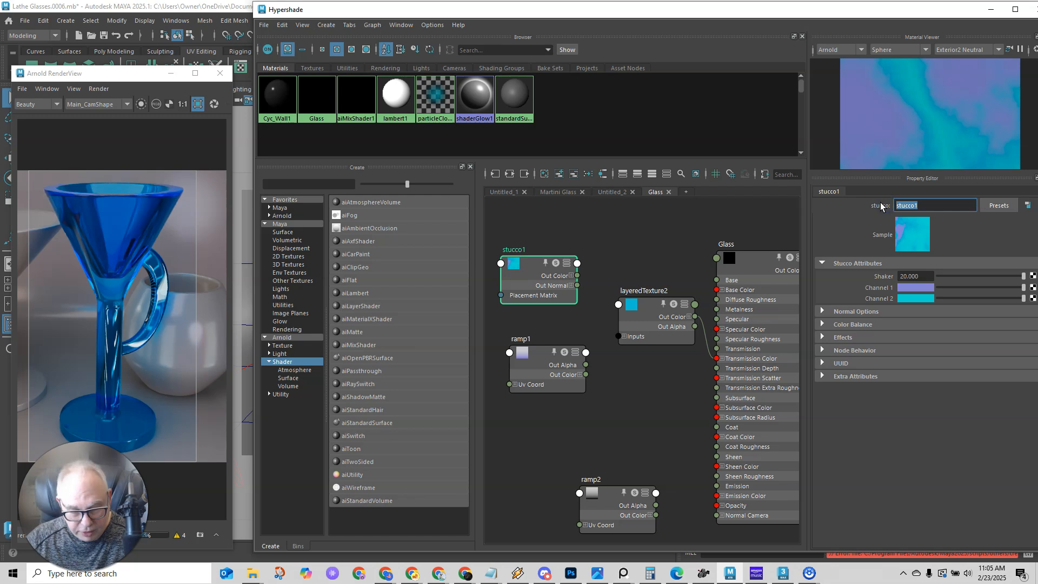
pyautogui.write('Mrbled')
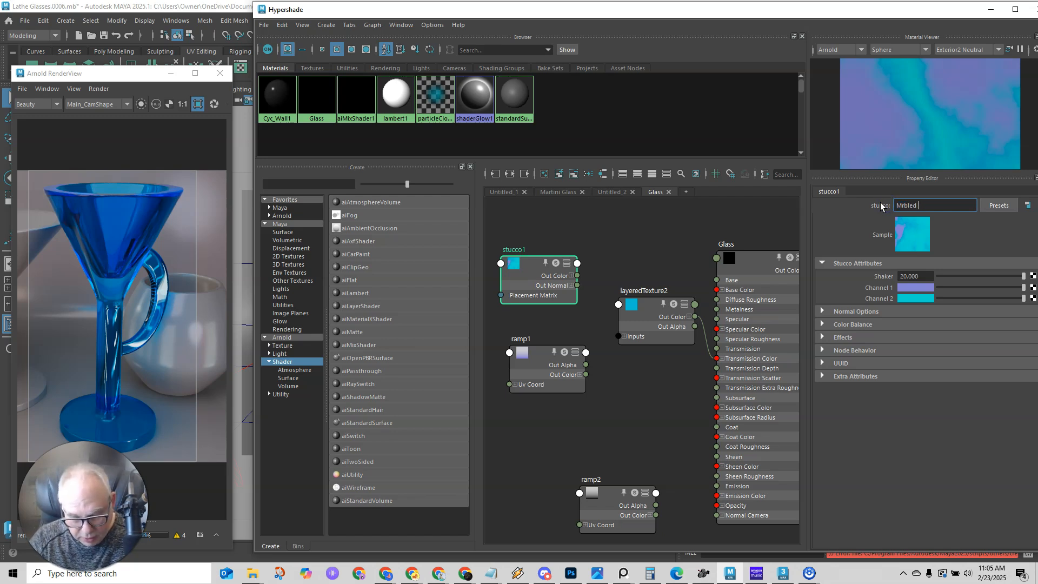
pyautogui.write(' Glass')
pyautogui.press('Return')
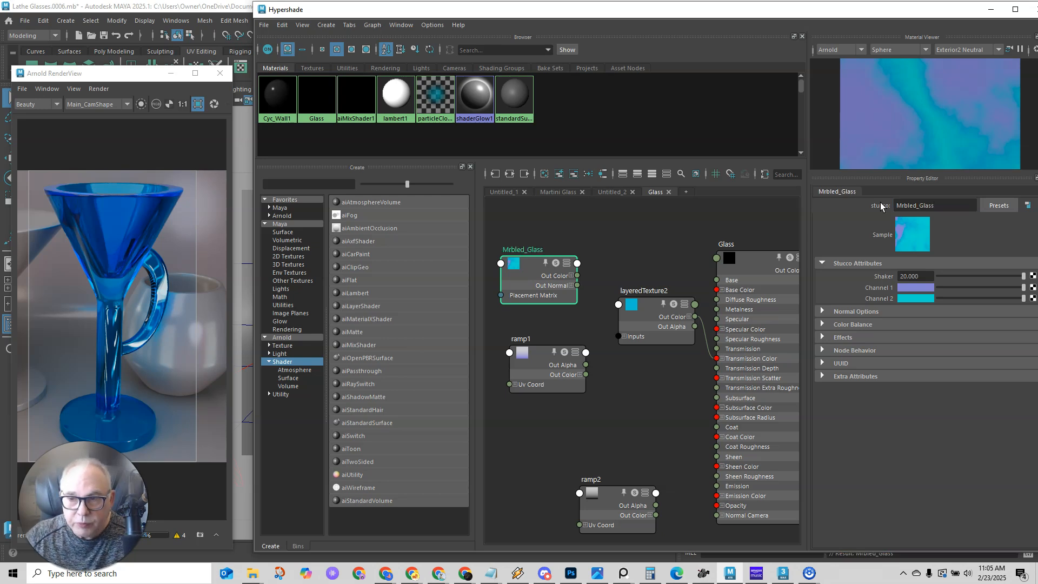
pyautogui.click(902, 206)
pyautogui.write('a')
pyautogui.press('Return')
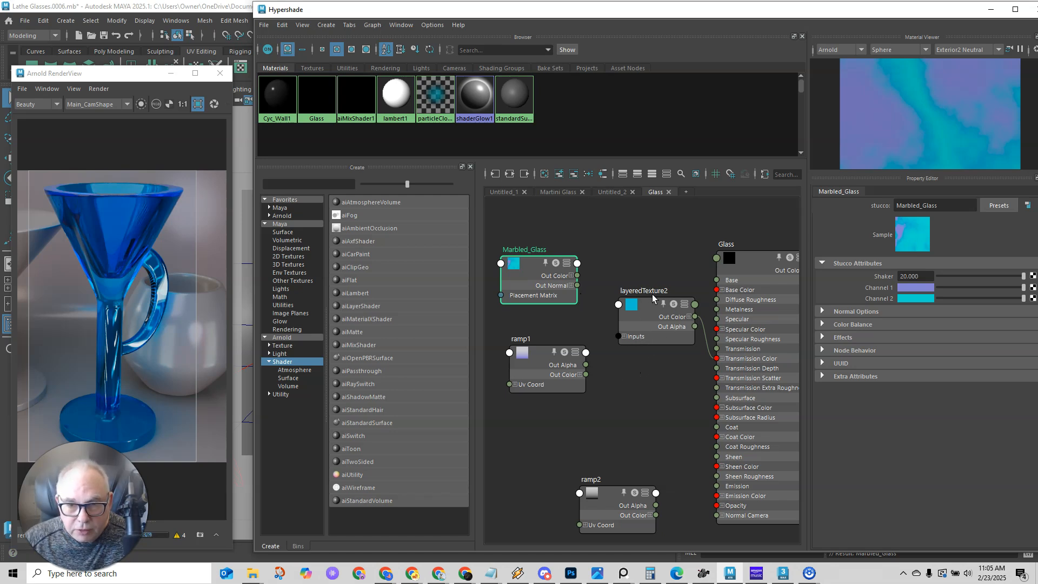
# Expand layeredTexture2's first input, move ramp1 out of the way, and connect Marbled_Glass's Out Color to the Color of Inputs[0].
pyautogui.click(647, 311)
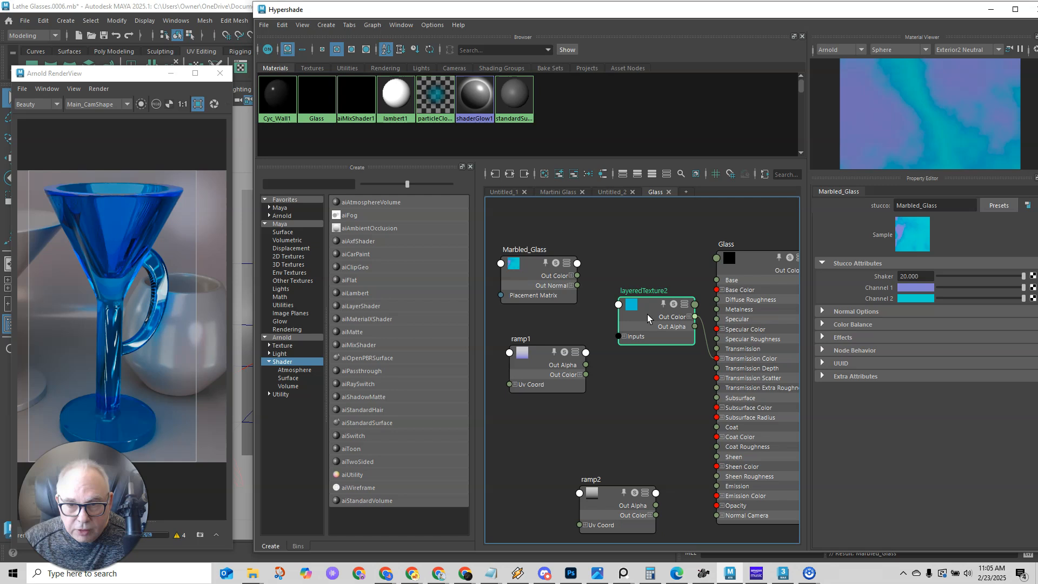
pyautogui.click(625, 337)
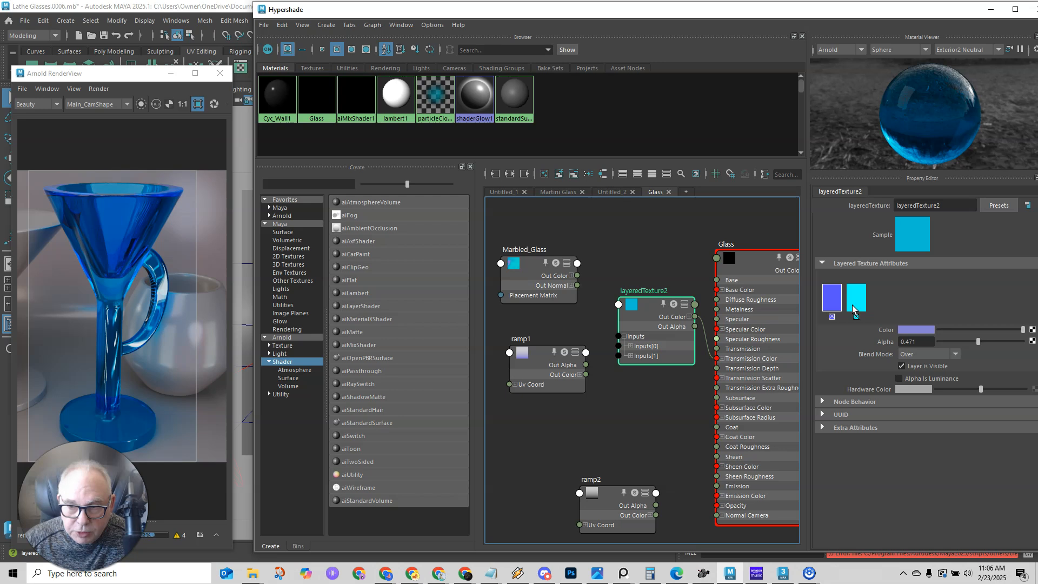
pyautogui.click(630, 347)
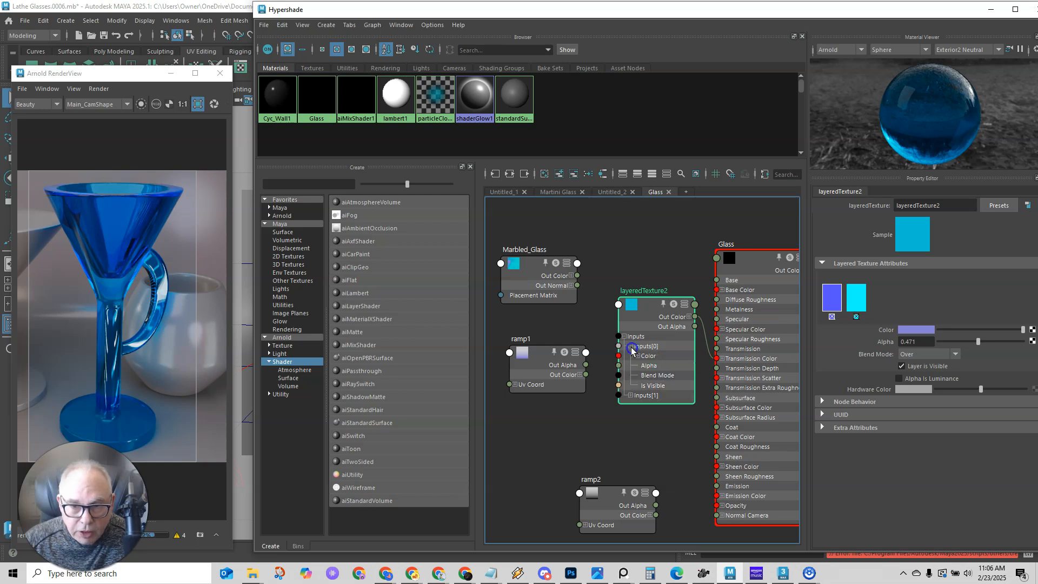
pyautogui.click(551, 360)
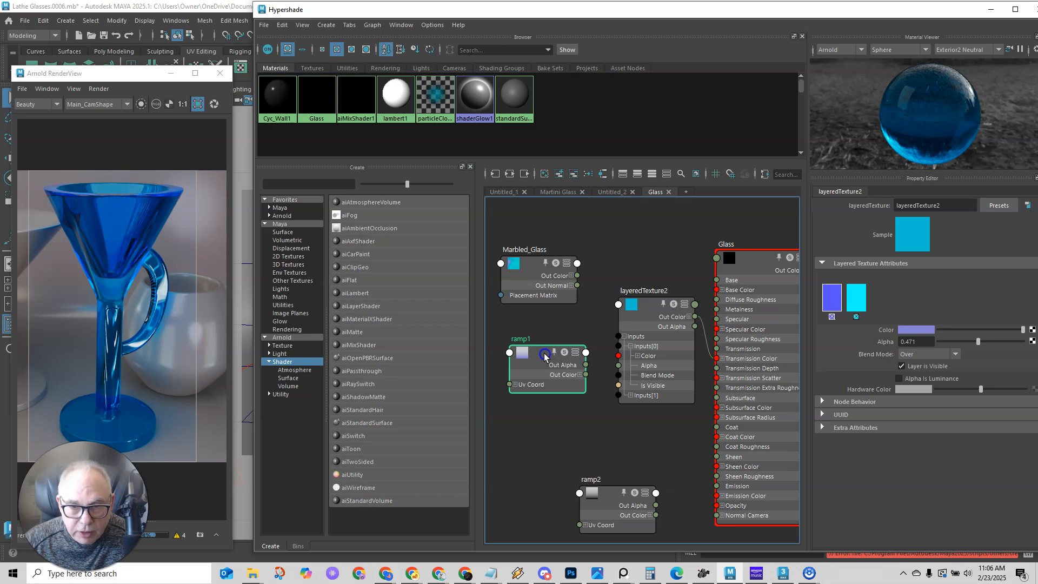
pyautogui.moveTo(542, 355); pyautogui.dragTo(546, 351)
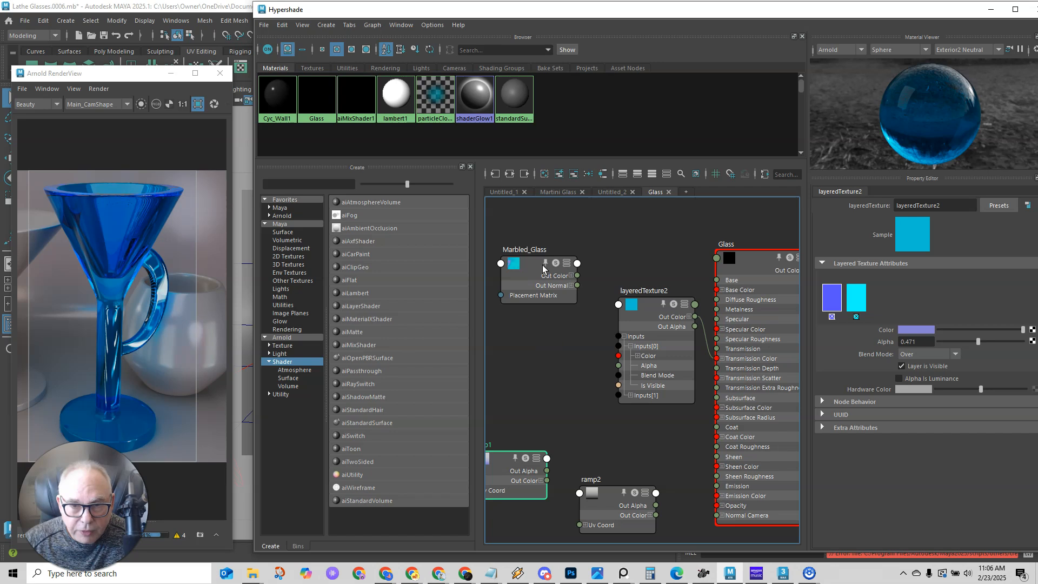
pyautogui.moveTo(576, 277); pyautogui.dragTo(619, 356)
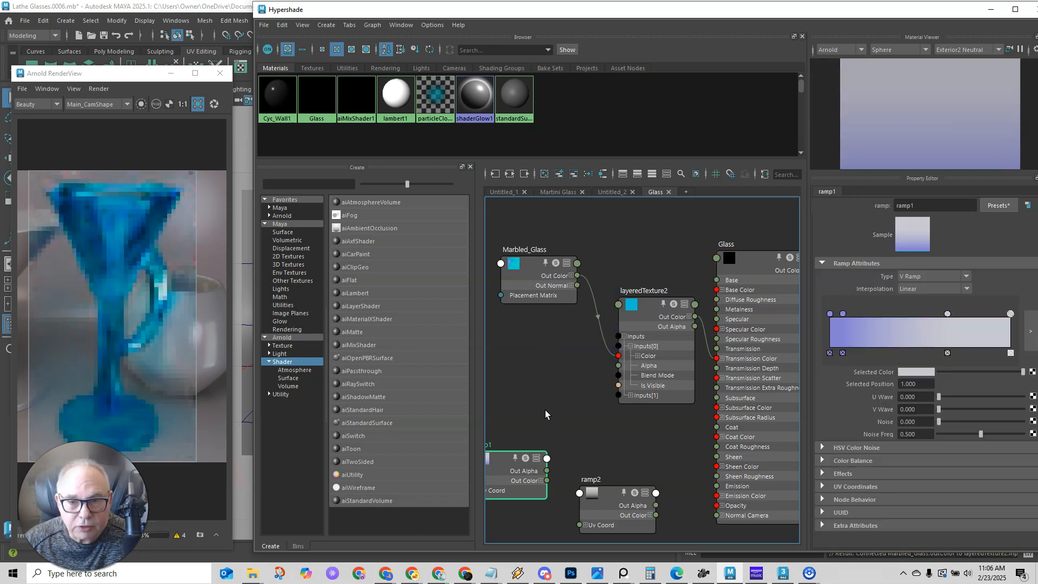
# Set the Alpha of layeredTexture2's marbled layer to 1.
pyautogui.click(651, 307)
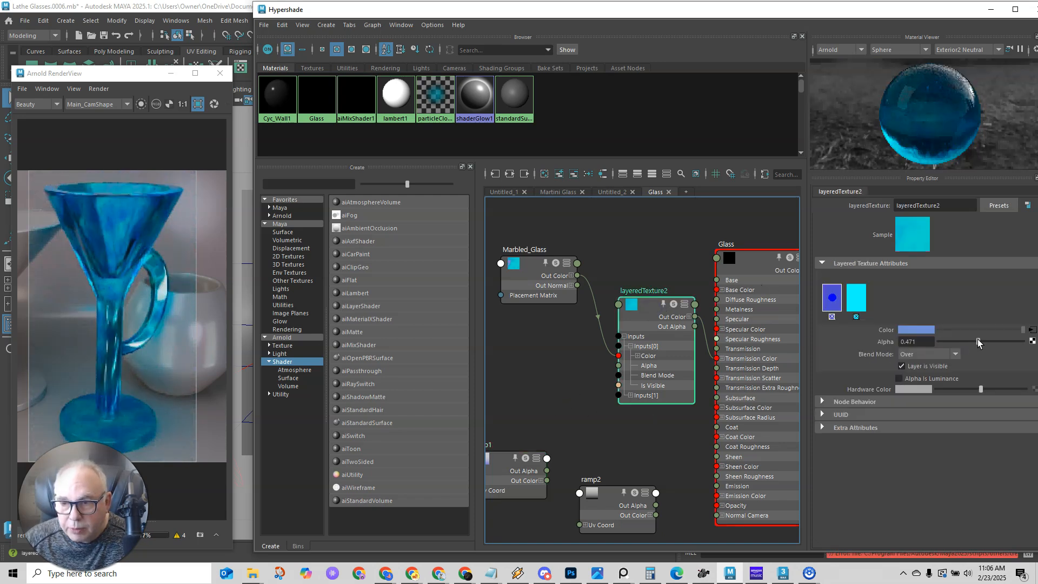
pyautogui.moveTo(978, 339); pyautogui.dragTo(930, 342)
pyautogui.doubleClick(919, 341)
pyautogui.write('1')
pyautogui.press('Return')
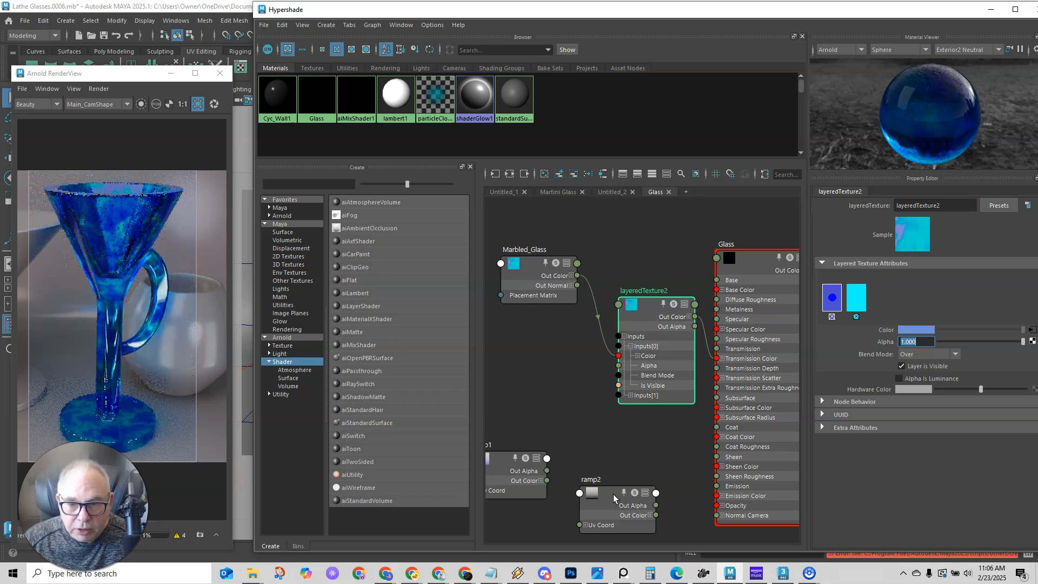
# Place ramp2 below Marbled_Glass, connect its Out Alpha to the Alpha of layeredTexture2's Inputs[0], and open ramp2's gradient in a resized large editor.
pyautogui.moveTo(614, 495); pyautogui.dragTo(537, 366)
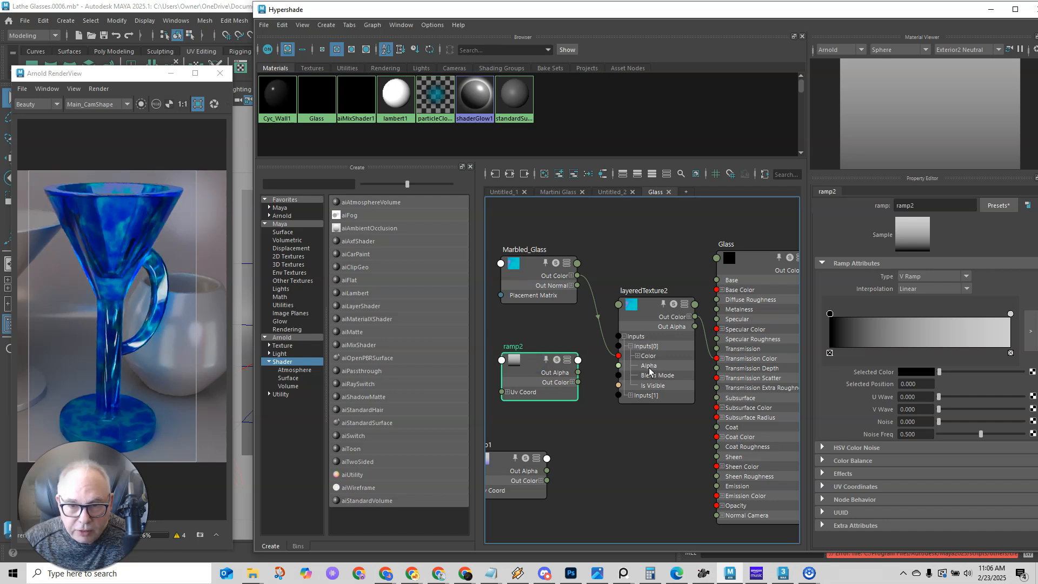
pyautogui.moveTo(578, 373); pyautogui.dragTo(618, 365)
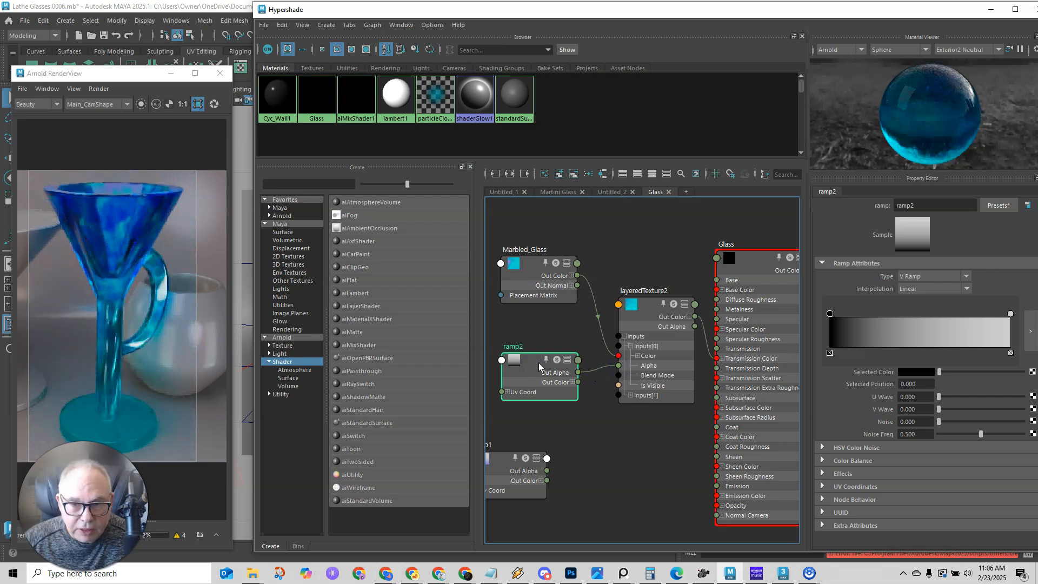
pyautogui.click(1030, 331)
pyautogui.moveTo(467, 103); pyautogui.dragTo(514, 24)
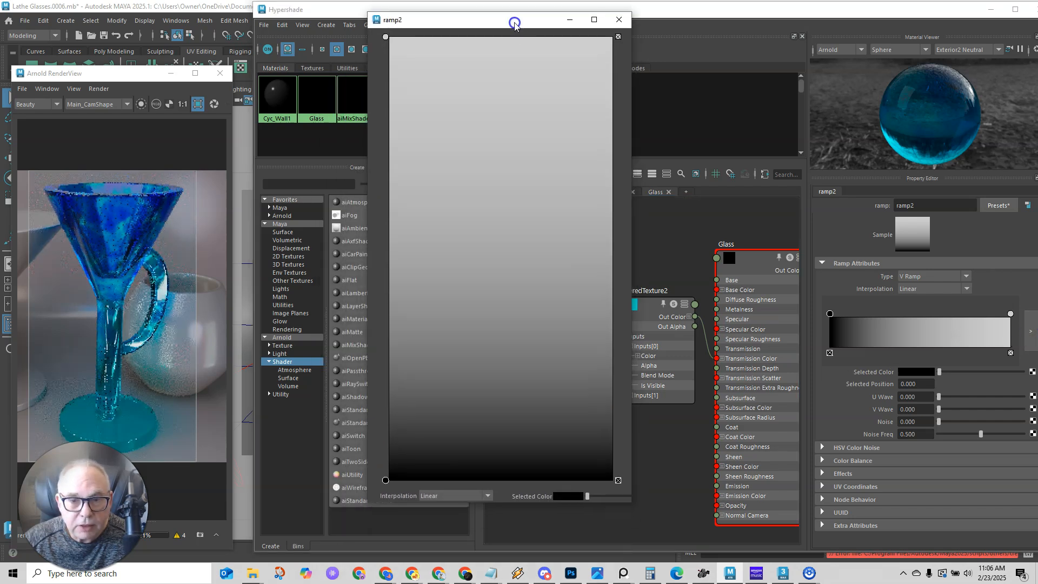
pyautogui.moveTo(630, 501); pyautogui.dragTo(584, 496)
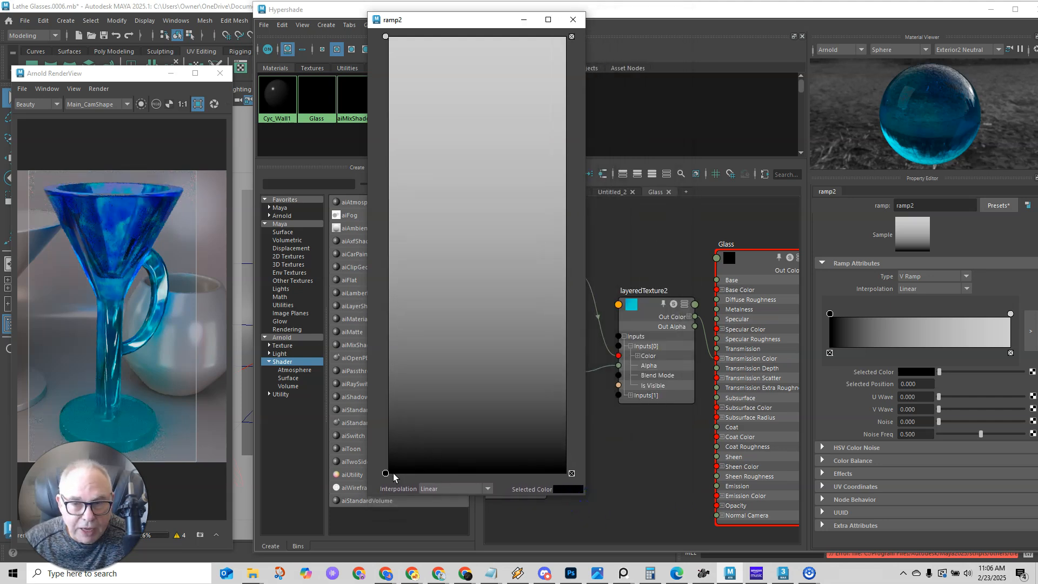
# Add a color marker slightly above the bottom of ramp2's enlarged gradient and set it to black.
pyautogui.click(657, 313)
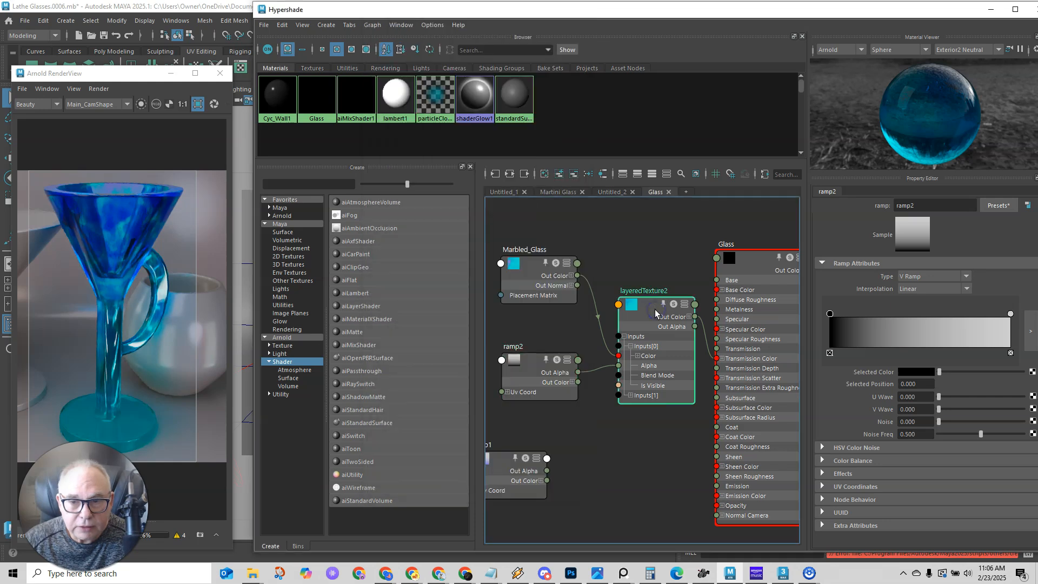
pyautogui.click(656, 311)
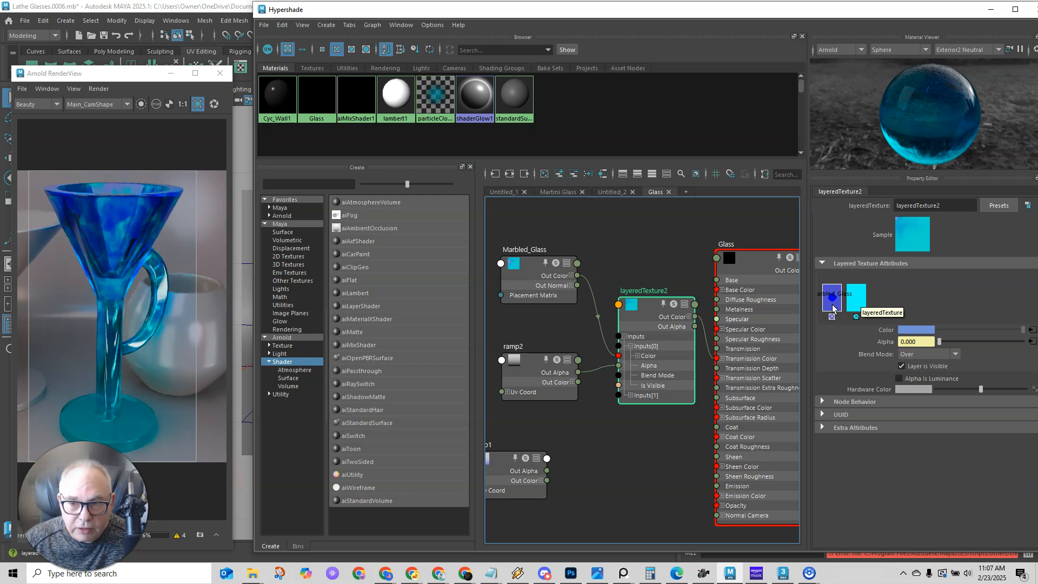
pyautogui.click(562, 366)
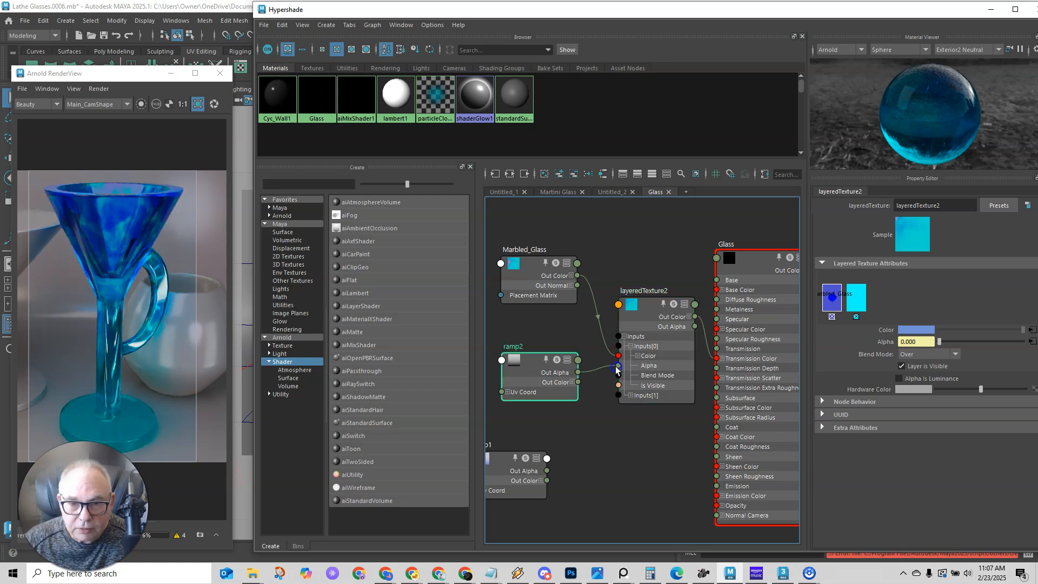
pyautogui.click(1030, 331)
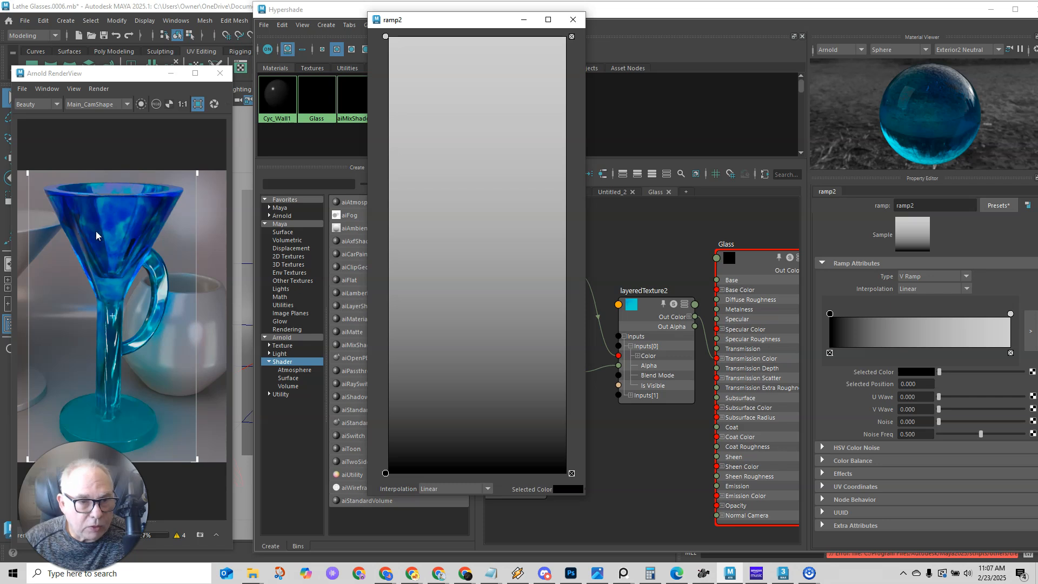
pyautogui.click(393, 438)
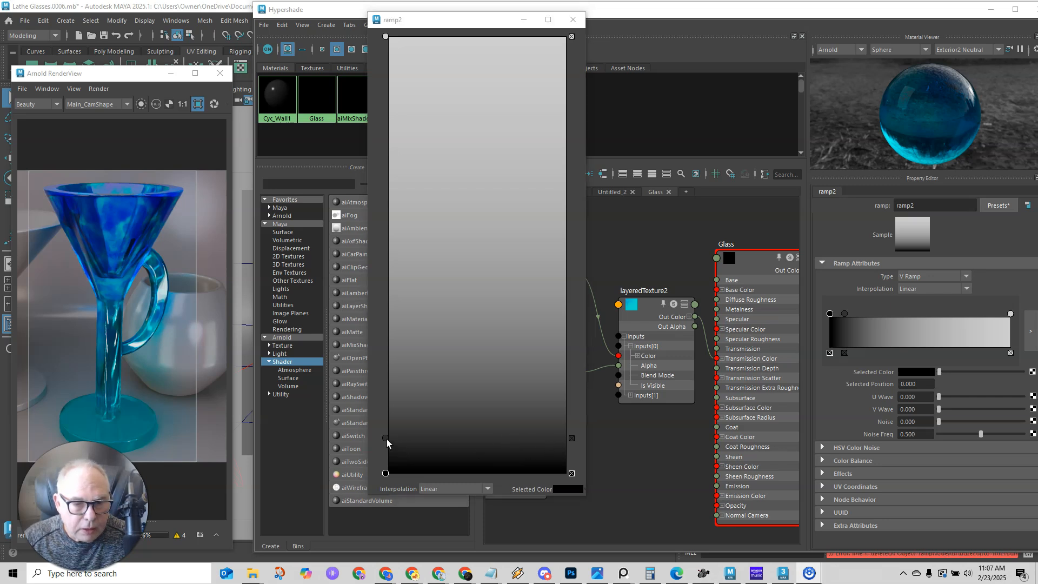
pyautogui.click(385, 438)
pyautogui.click(556, 489)
pyautogui.click(579, 468)
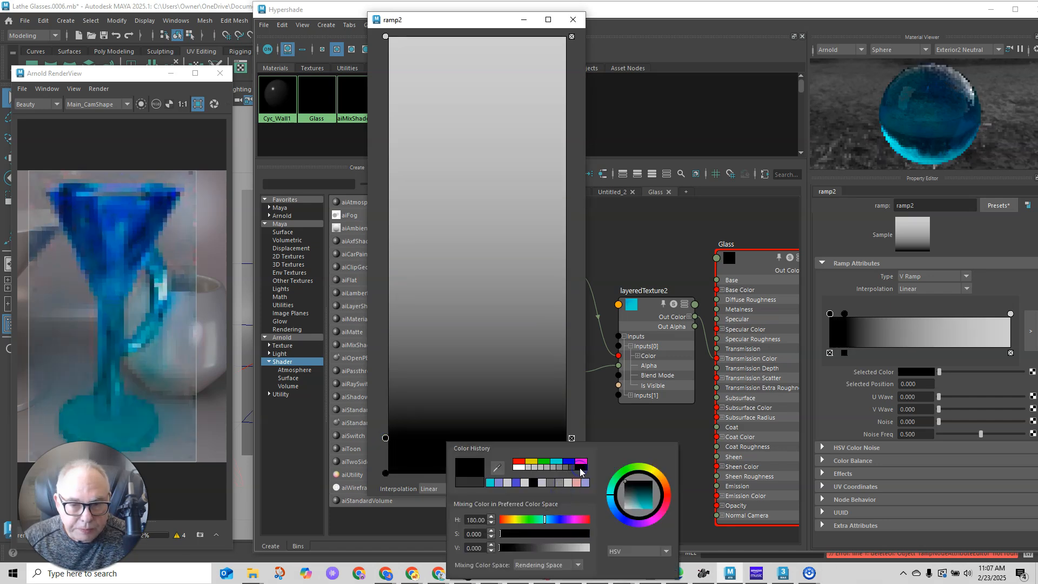
# Add a color marker near the upper end of ramp2's gradient and set it to white.
pyautogui.click(385, 73)
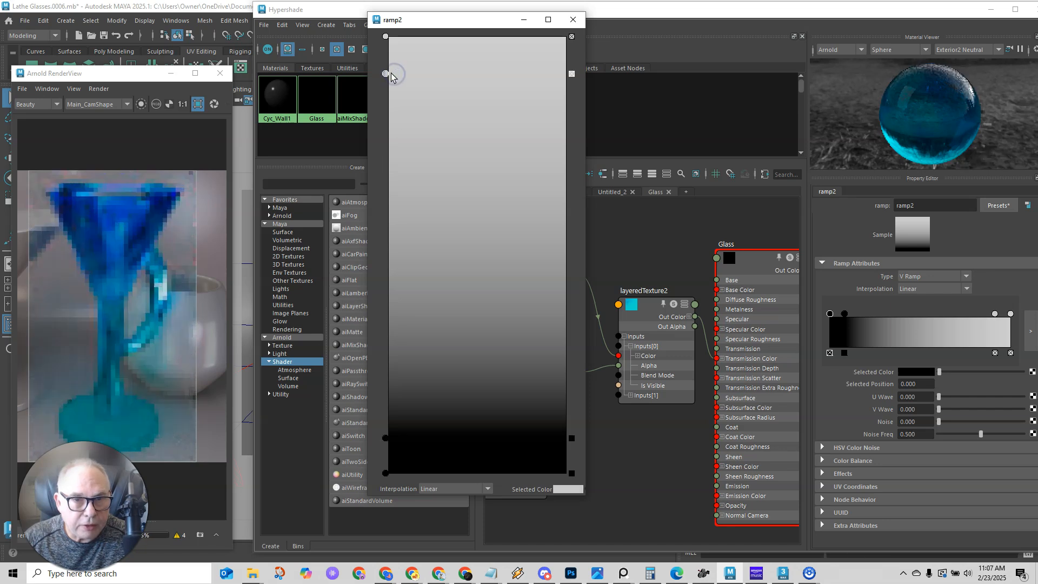
pyautogui.click(572, 490)
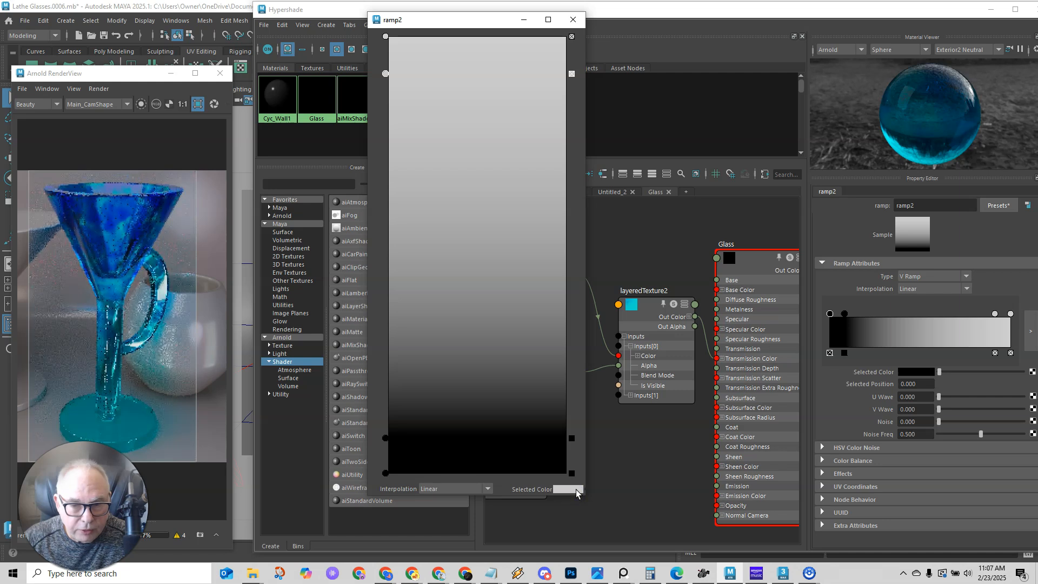
pyautogui.click(576, 489)
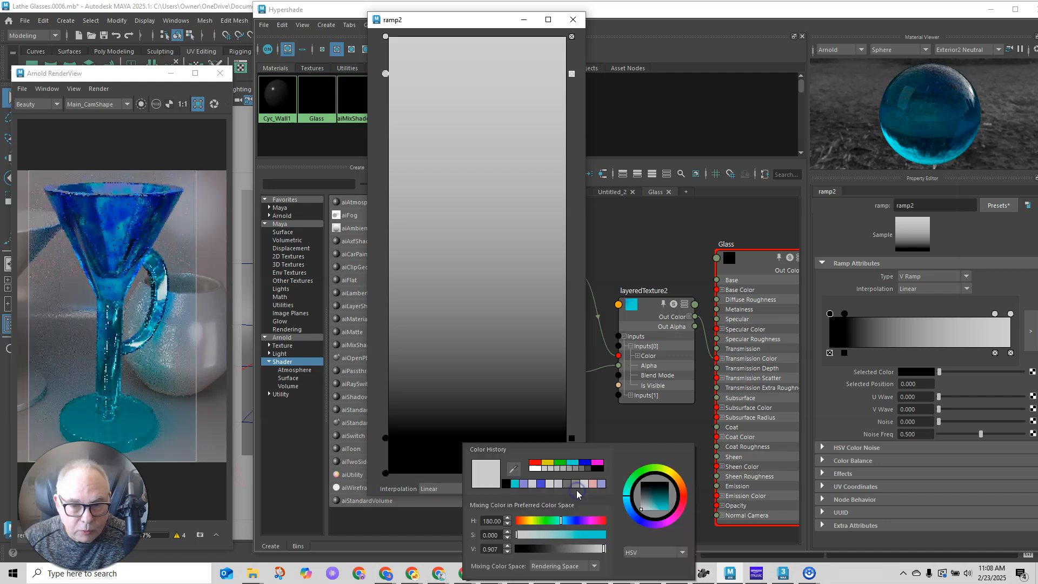
pyautogui.click(534, 467)
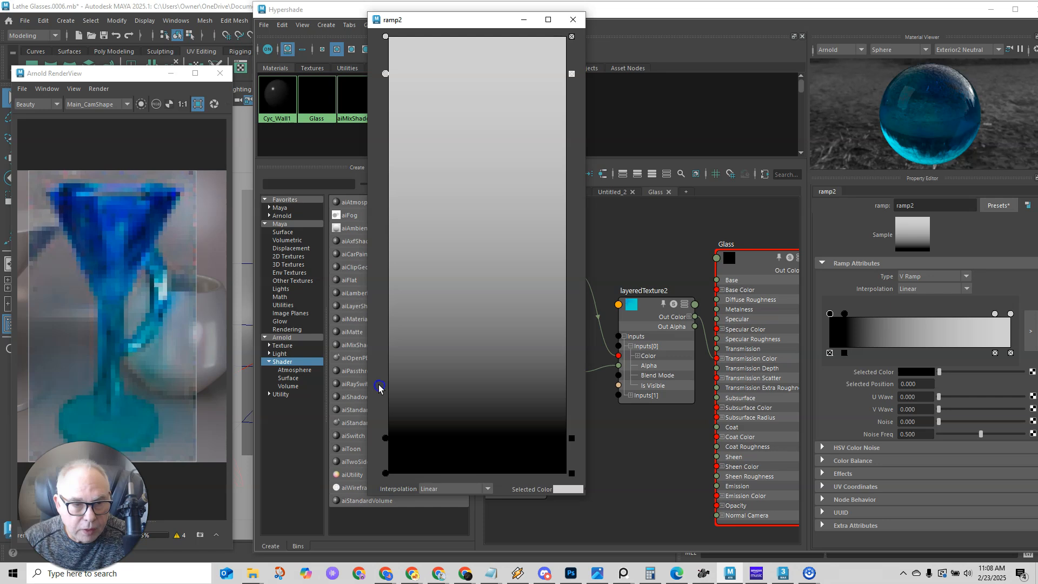
# Tighten ramp2's black-to-white transition by moving the added white marker to just above mid-height and the added black marker to just below it.
pyautogui.moveTo(388, 77); pyautogui.dragTo(385, 204)
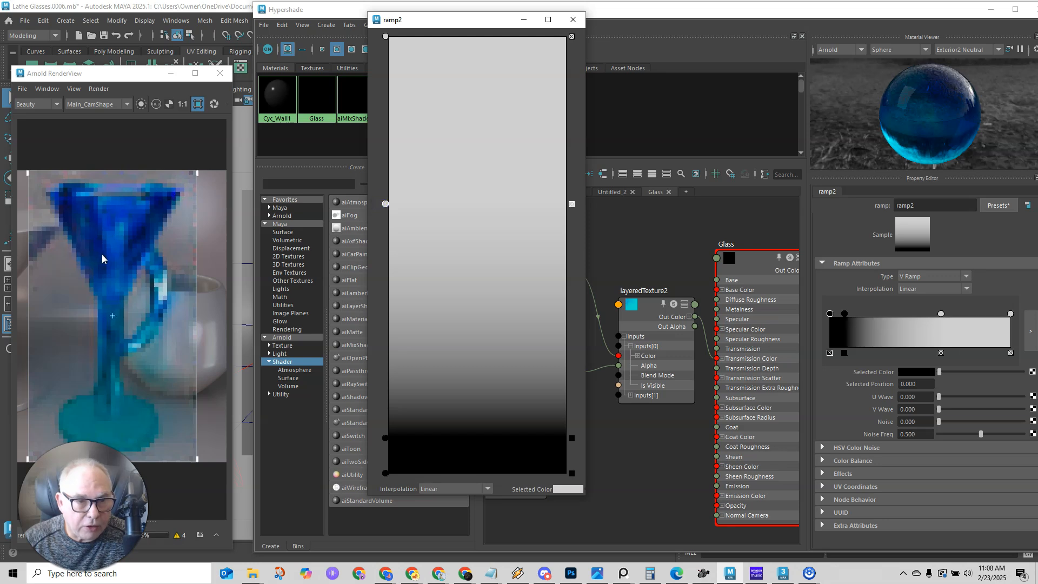
pyautogui.moveTo(385, 437); pyautogui.dragTo(385, 274)
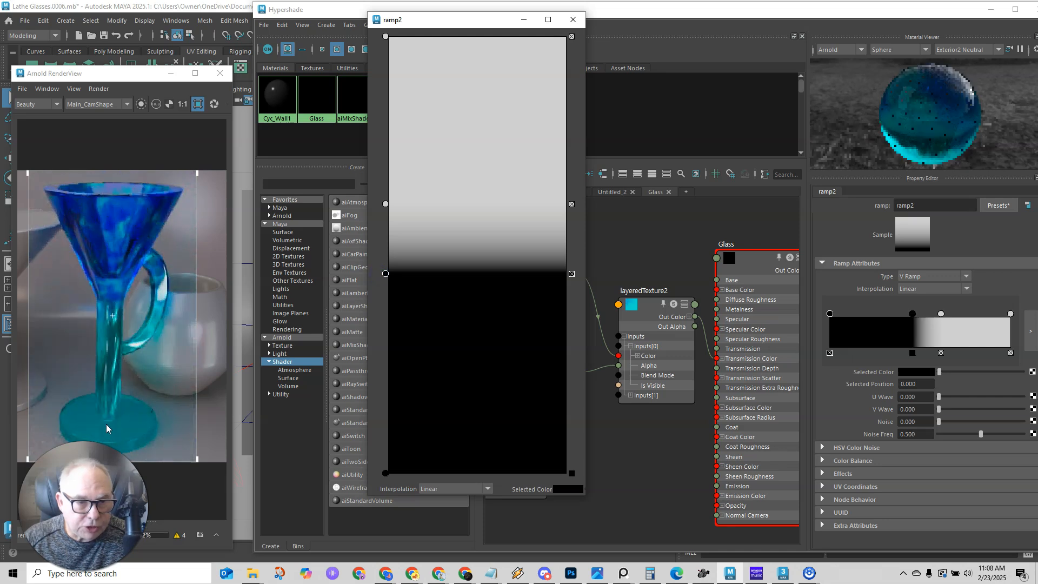
pyautogui.click(646, 309)
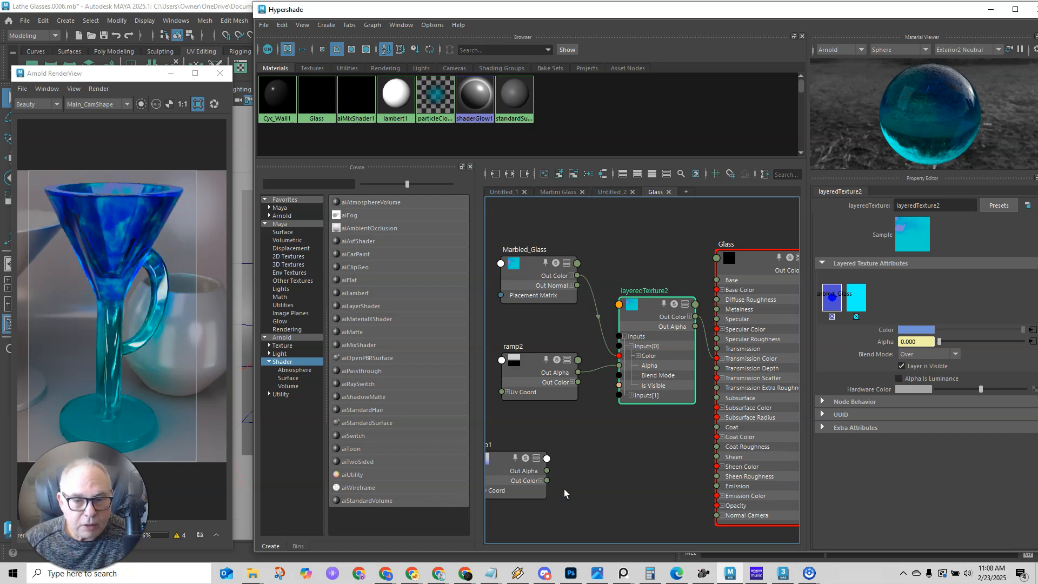
# Delete the unused ramp1 node and move ramp2 closer beneath Marbled_Glass.
pyautogui.click(503, 466)
pyautogui.moveTo(503, 466); pyautogui.dragTo(547, 443)
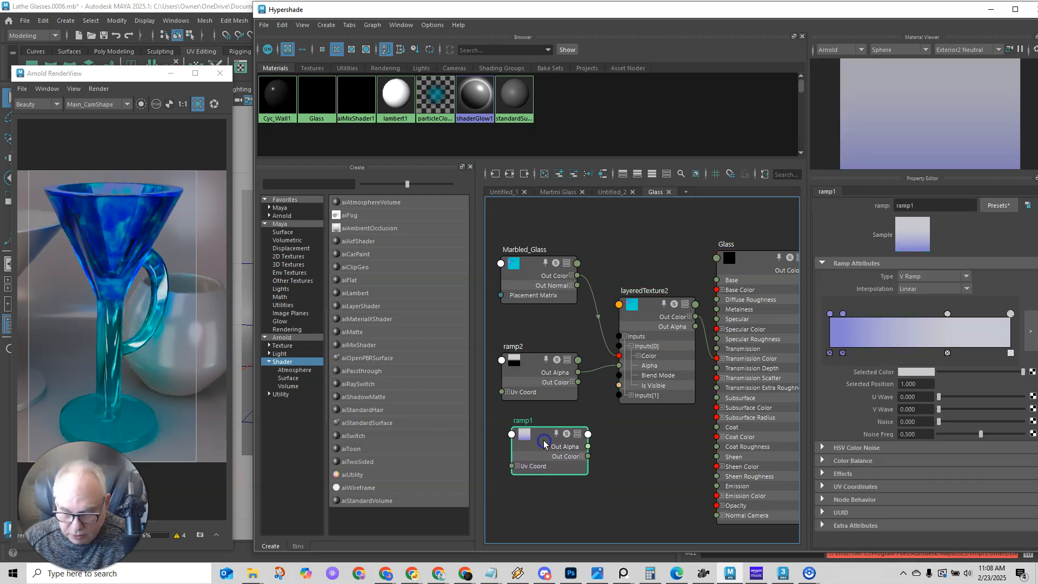
pyautogui.press('Delete')
pyautogui.moveTo(531, 366); pyautogui.dragTo(536, 357)
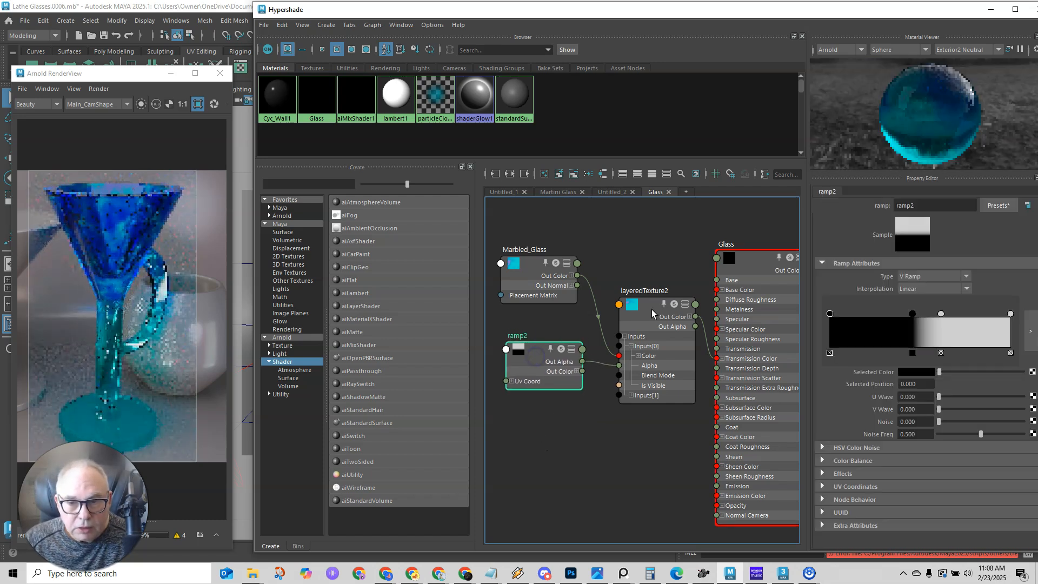
# Review the attributes of layeredTexture2, Marbled_Glass and ramp2 to examine how the mask blends the marbled layer over the cyan one.
pyautogui.click(640, 332)
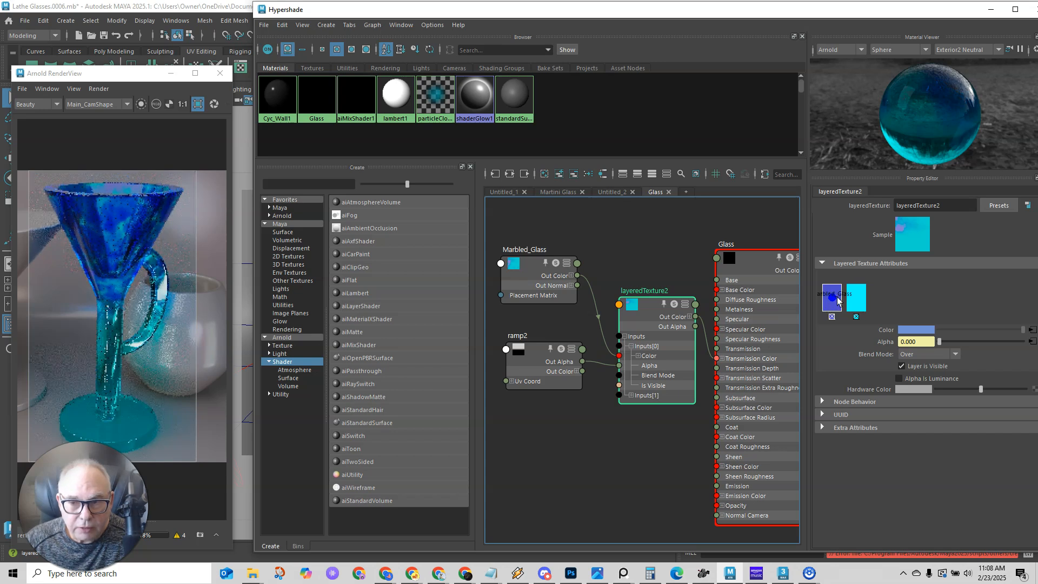
pyautogui.click(524, 276)
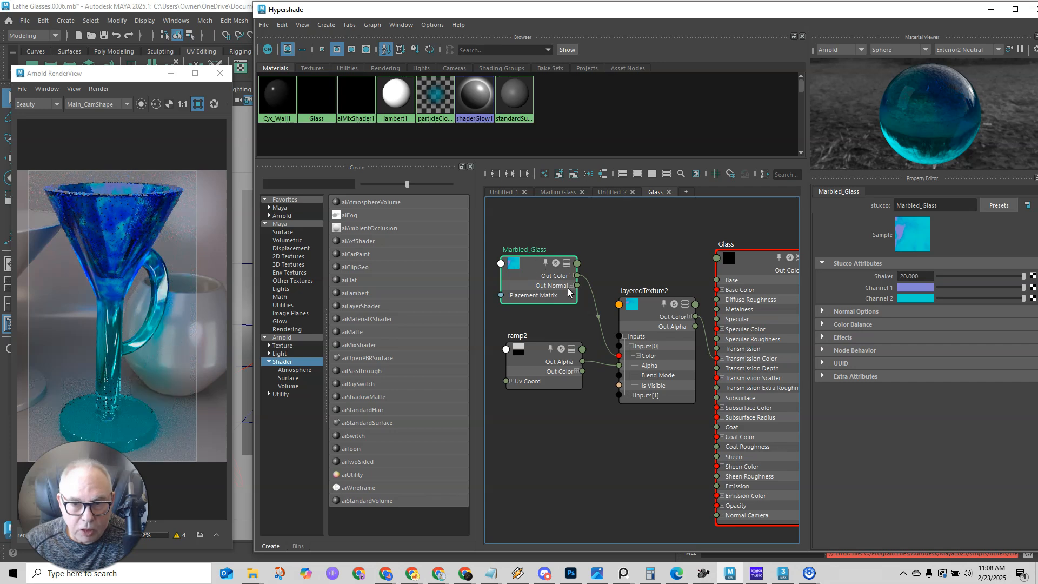
pyautogui.click(641, 354)
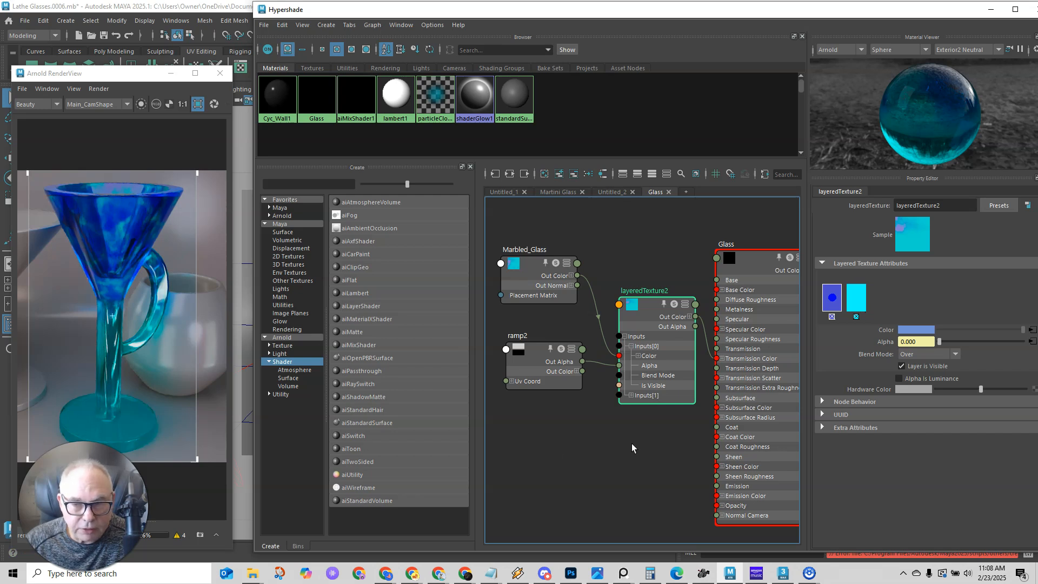
pyautogui.click(537, 357)
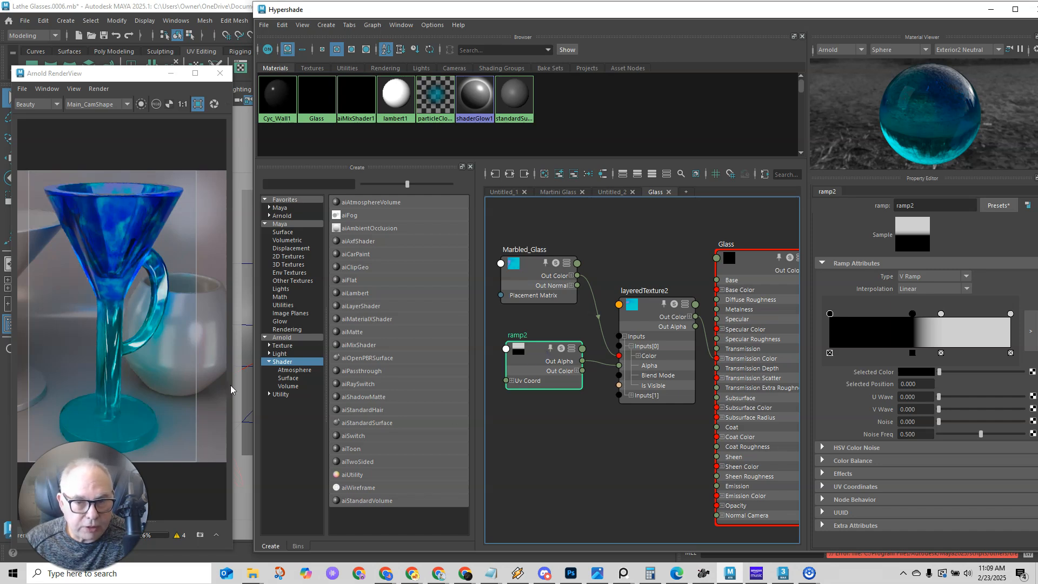
# Shift the ramp2 node slightly so it lines up under Marbled_Glass, and rename it Color Transition.
pyautogui.moveTo(542, 355); pyautogui.dragTo(534, 355)
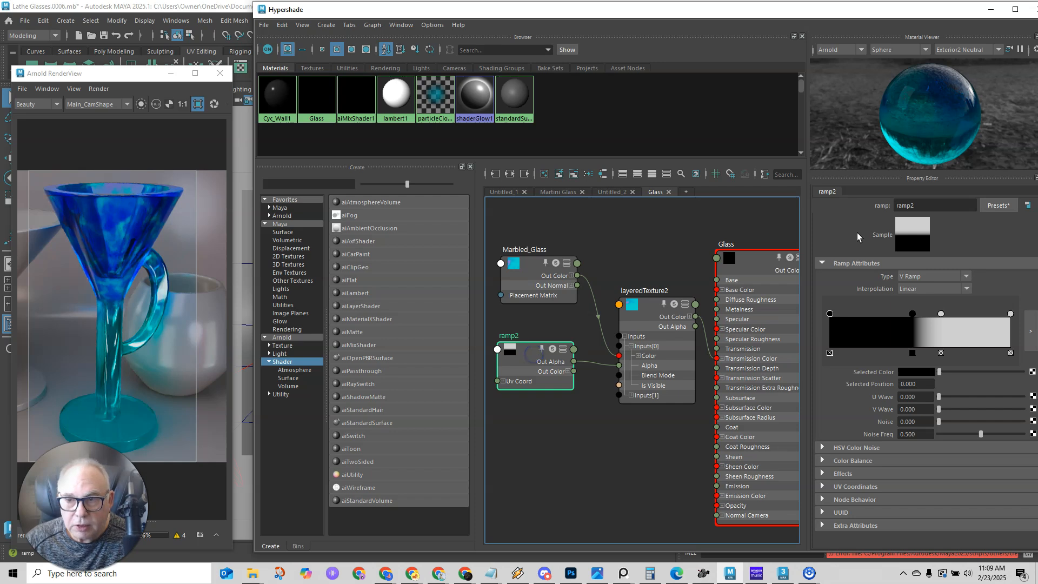
pyautogui.doubleClick(891, 207)
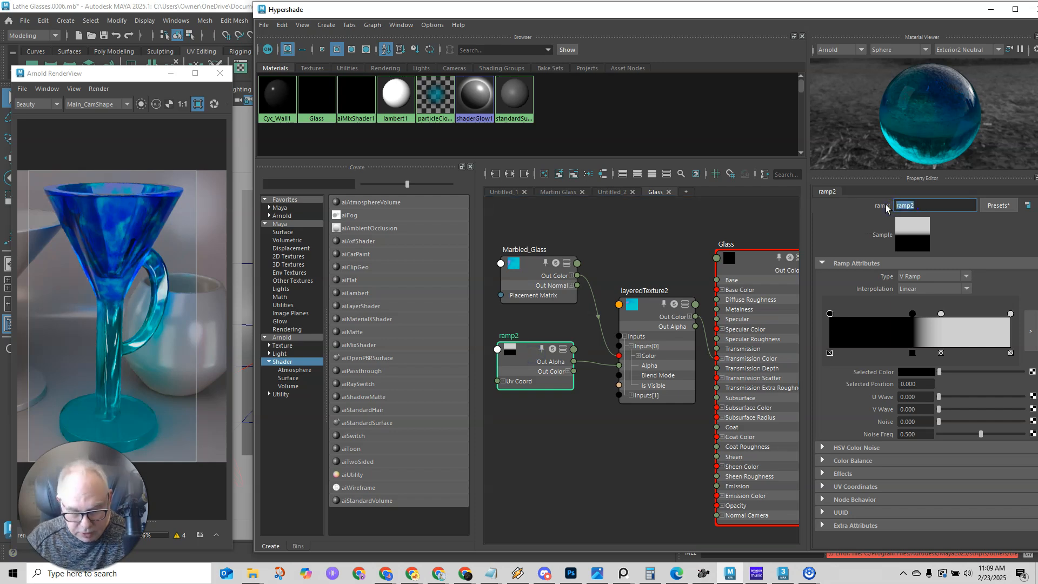
pyautogui.write('Color TRr')
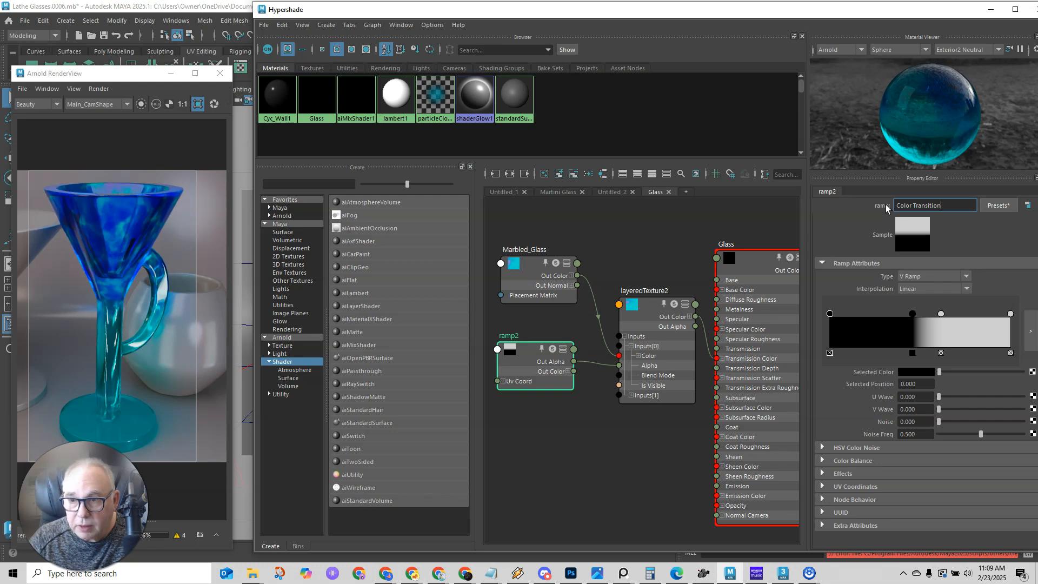
pyautogui.press('Return')
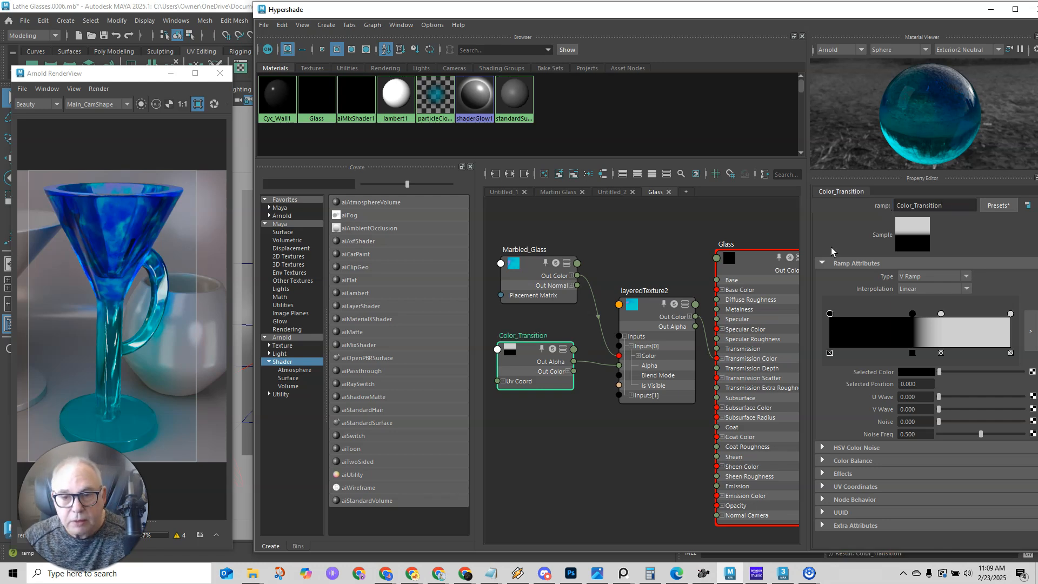
# Rename the layeredTexture2 node as Color Layer Control.
pyautogui.click(656, 319)
pyautogui.moveTo(949, 199); pyautogui.dragTo(882, 207)
pyautogui.write('Co')
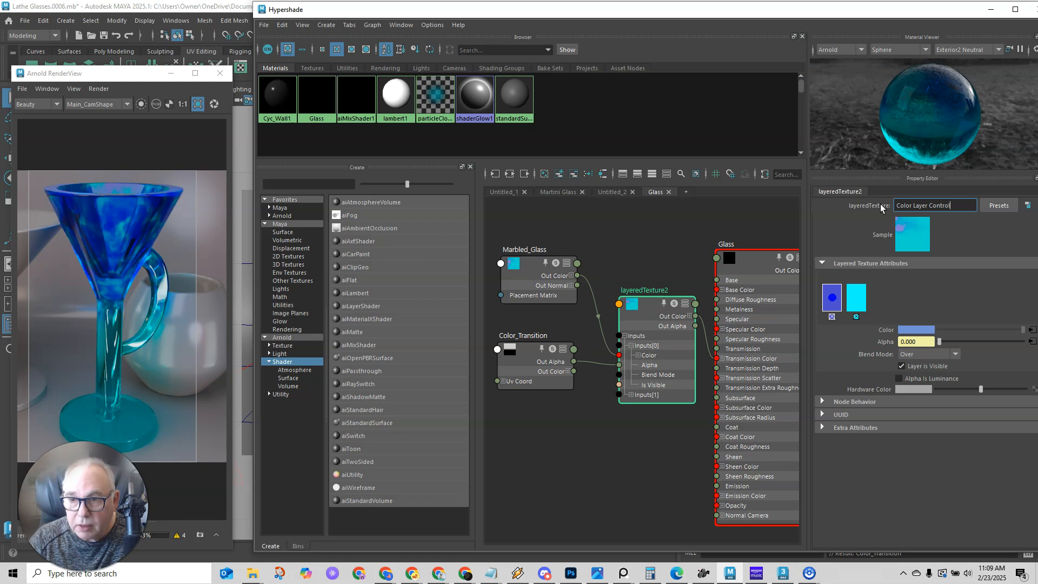
pyautogui.write('lor Layer Control')
pyautogui.press('Return')
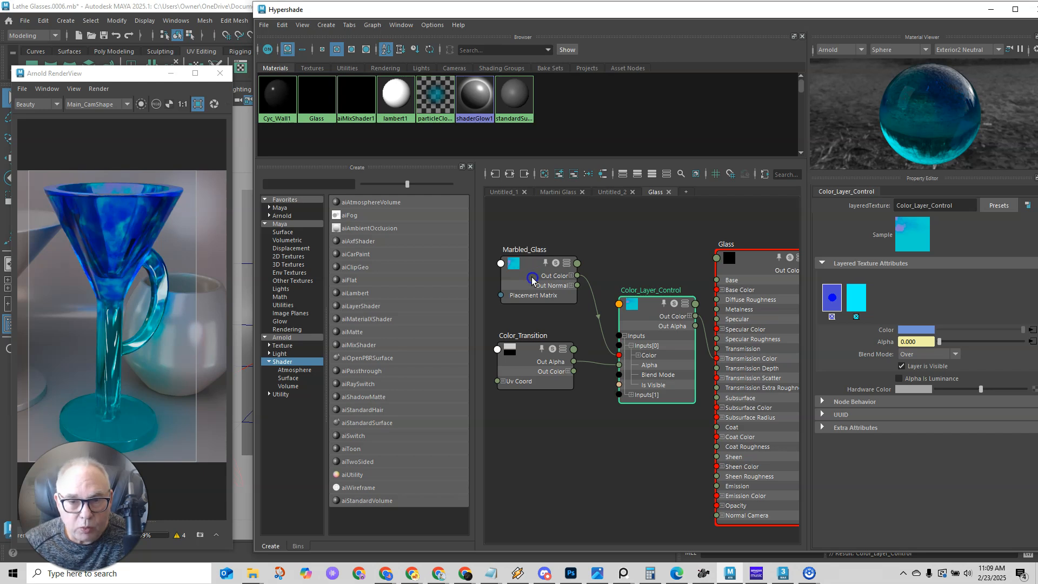
# Tidy the Marbled_Glass and Color_Transition node positions, and rename the Glass shader to Green_Glass.
pyautogui.click(532, 359)
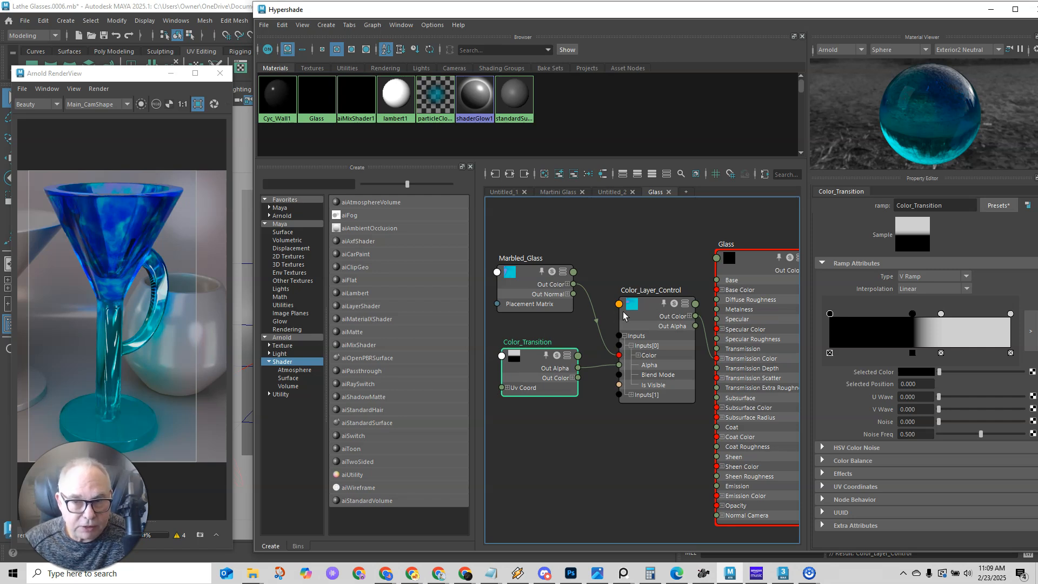
pyautogui.click(744, 269)
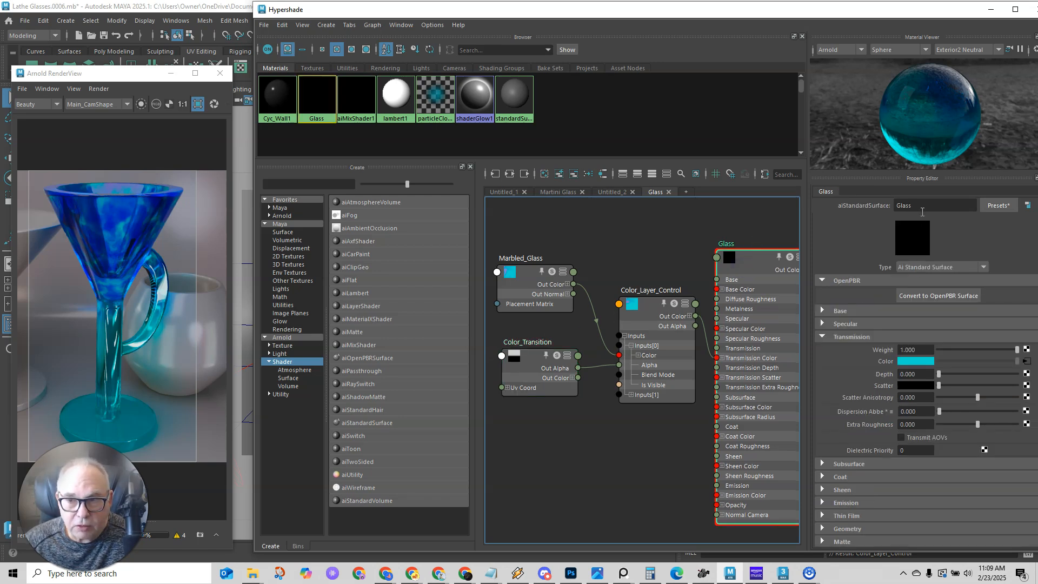
pyautogui.click(896, 205)
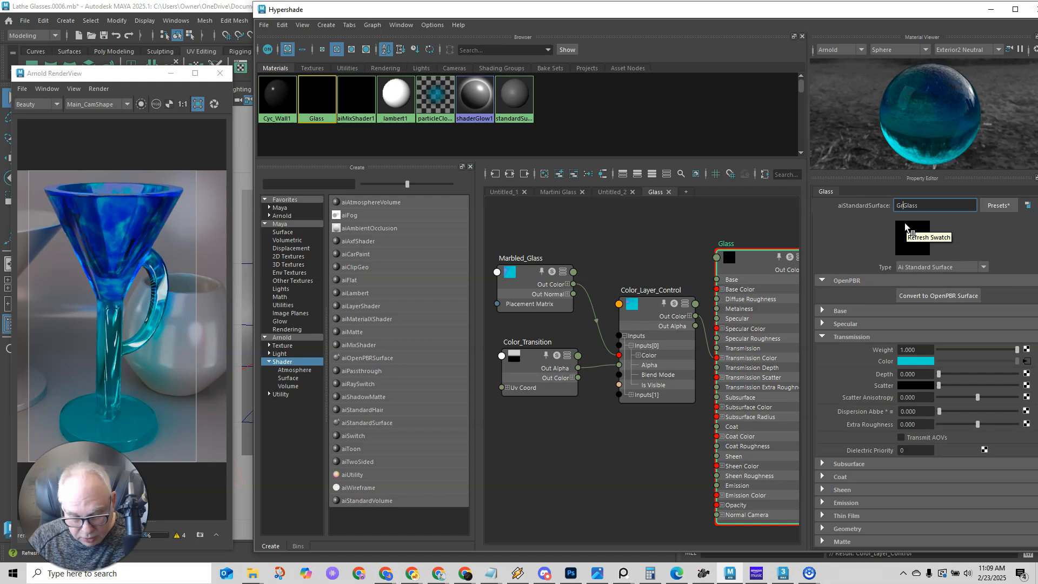
pyautogui.press('Return')
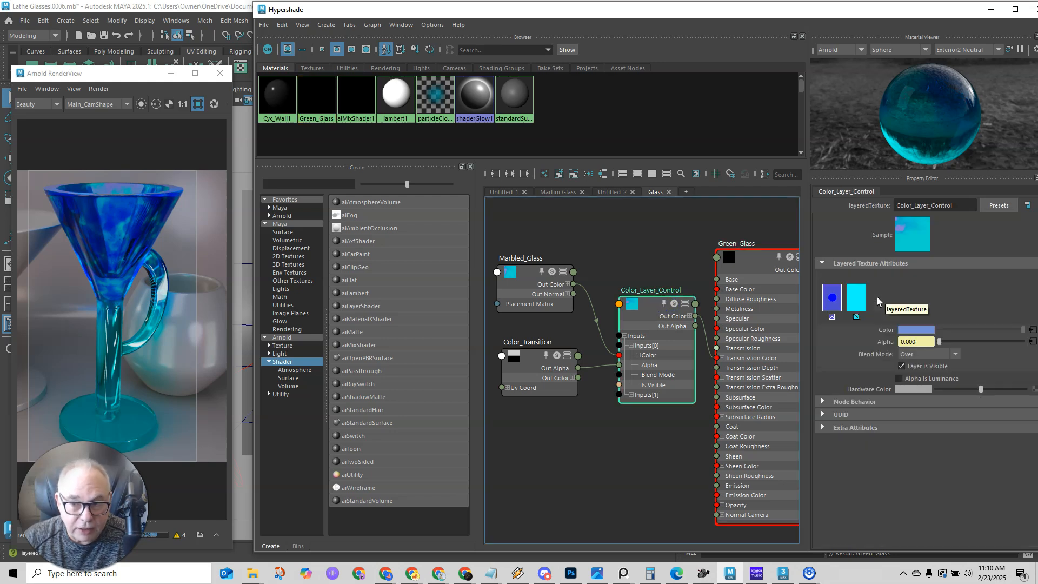
# Try adding a third, green layer to Color_Layer_Control, undo the node's accidental deletion, and remove the extra layer.
pyautogui.click(877, 297)
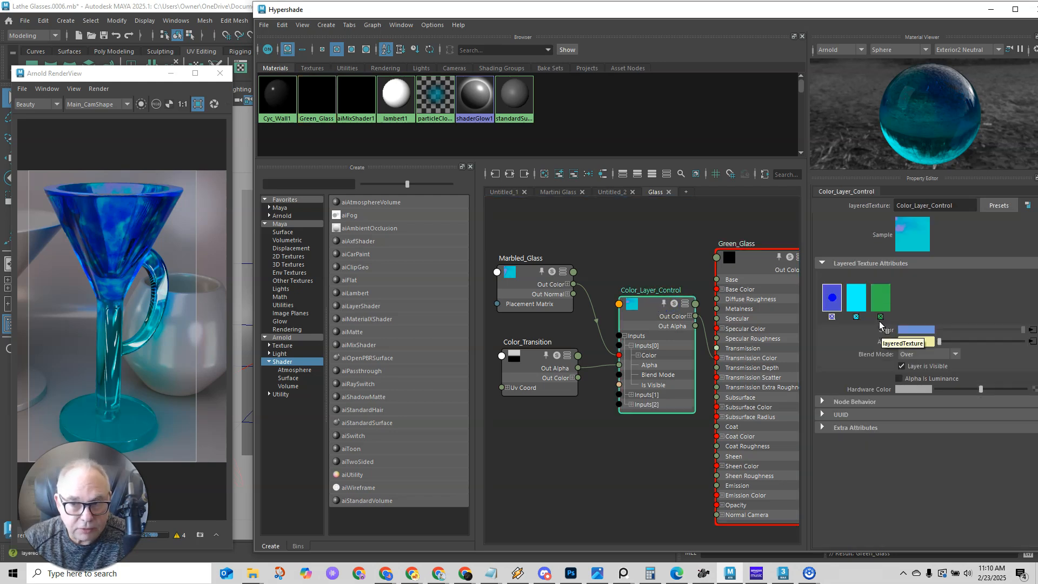
pyautogui.click(885, 304)
pyautogui.press('Delete')
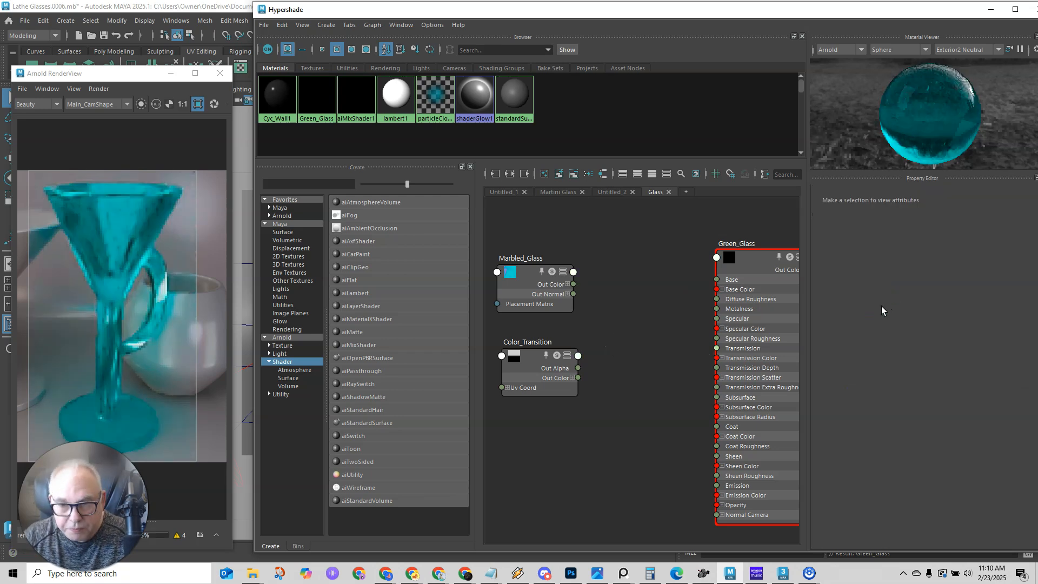
pyautogui.hotkey('ctrl', 'z')
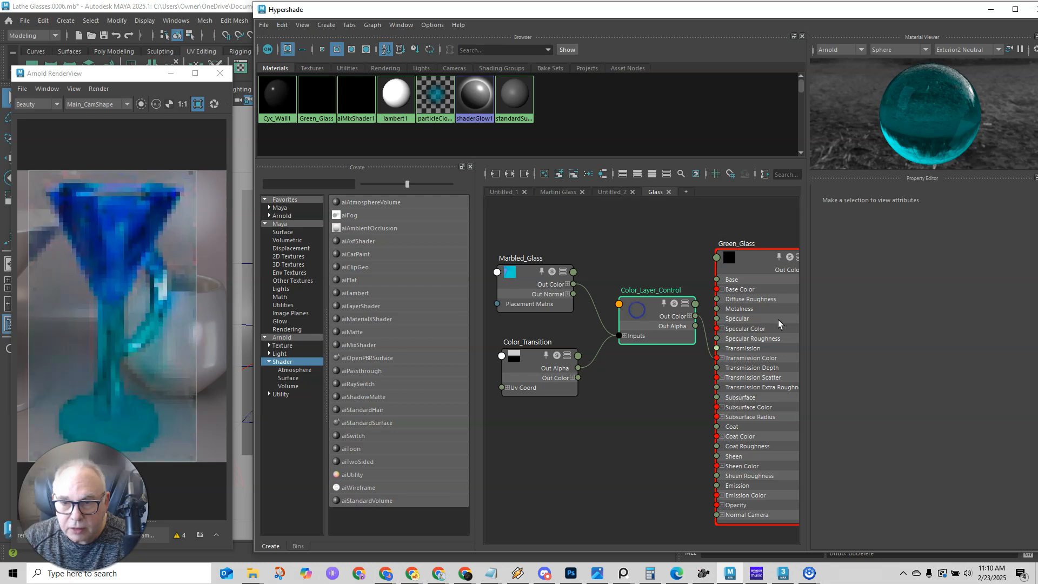
pyautogui.click(636, 311)
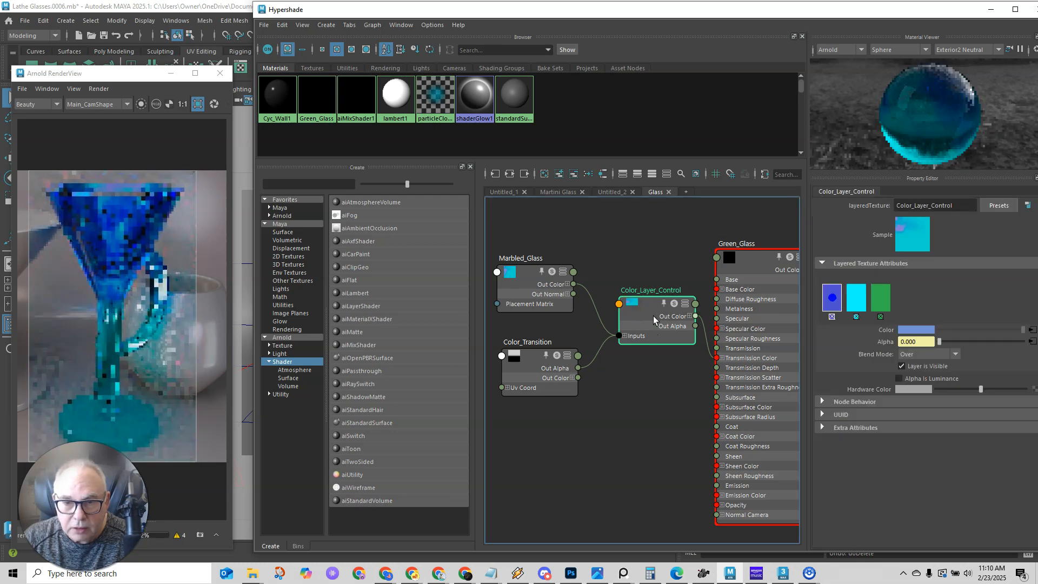
pyautogui.click(879, 316)
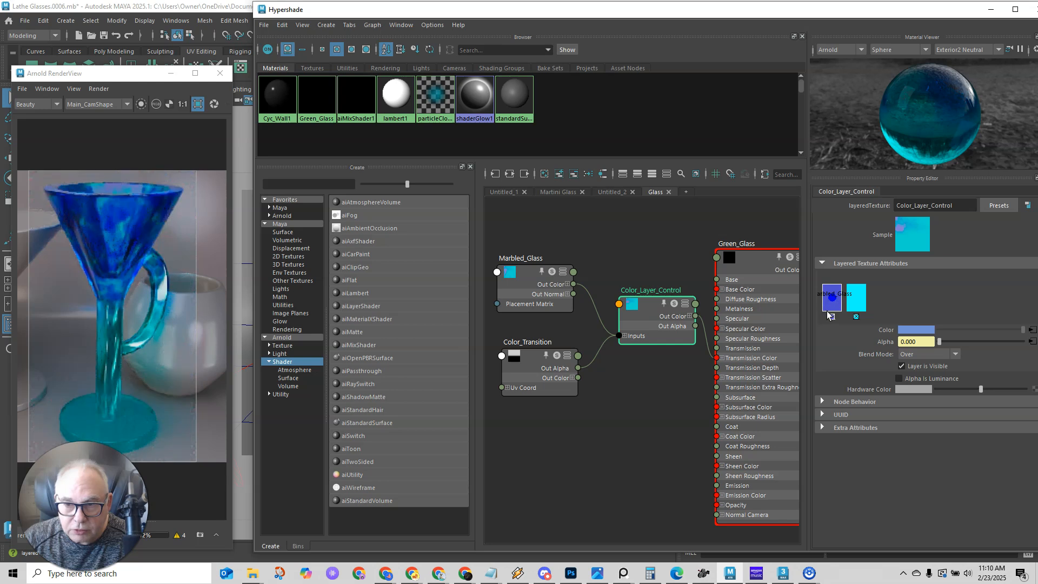
# Test the marbled layer by toggling its visibility off and on, and swap its order with the cyan layer and back.
pyautogui.click(901, 367)
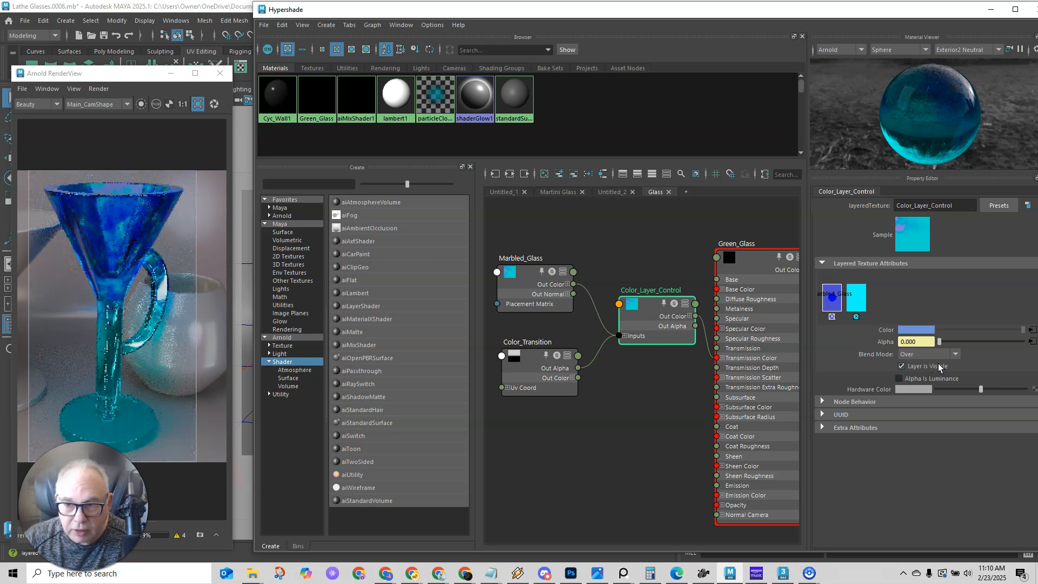
pyautogui.click(901, 366)
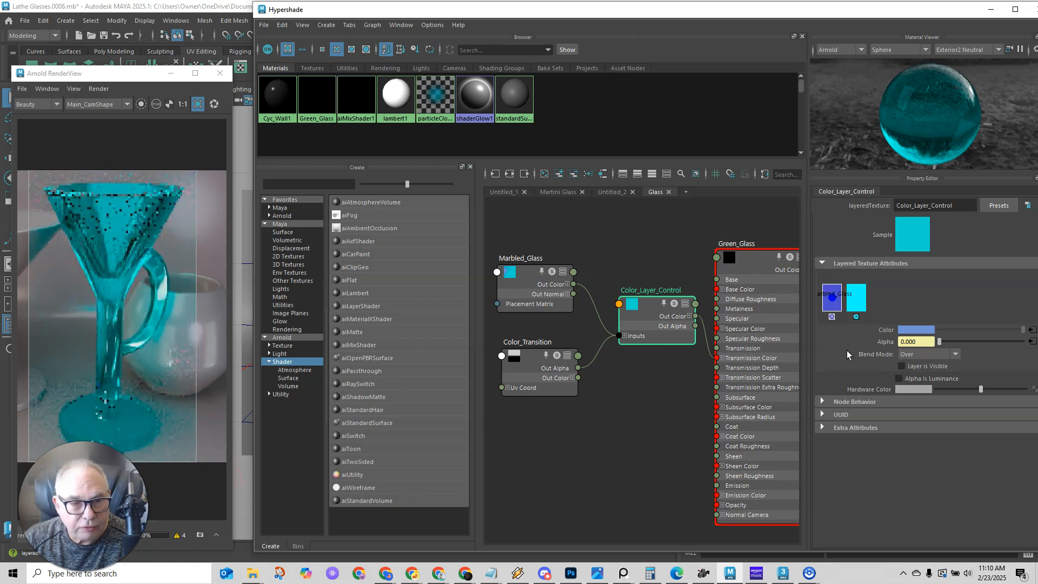
pyautogui.click(901, 366)
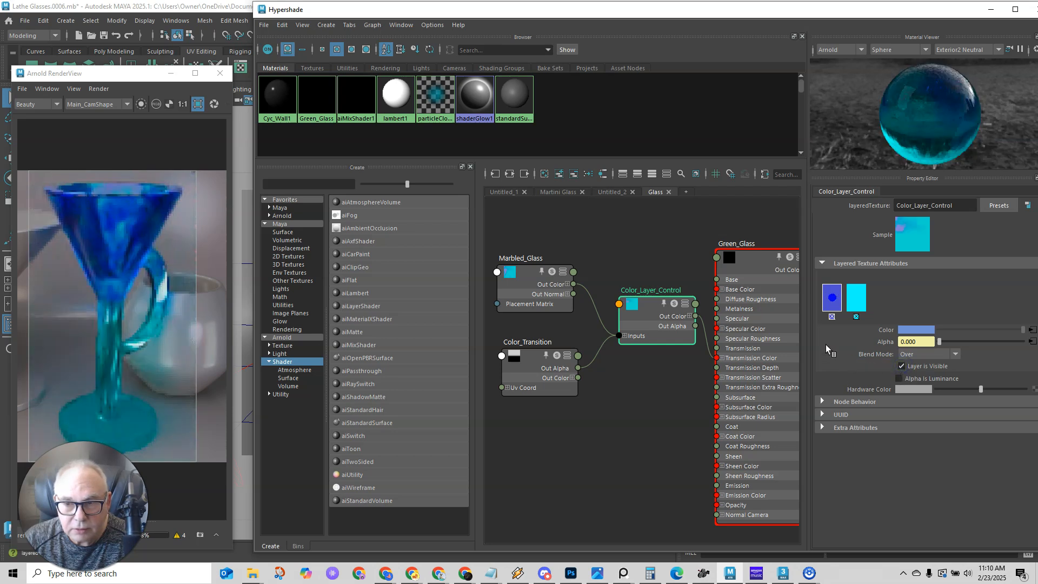
pyautogui.moveTo(830, 312)
pyautogui.mouseDown(button='middle')
pyautogui.moveTo(878, 306)
pyautogui.moveTo(846, 313)
pyautogui.mouseUp(button='middle')
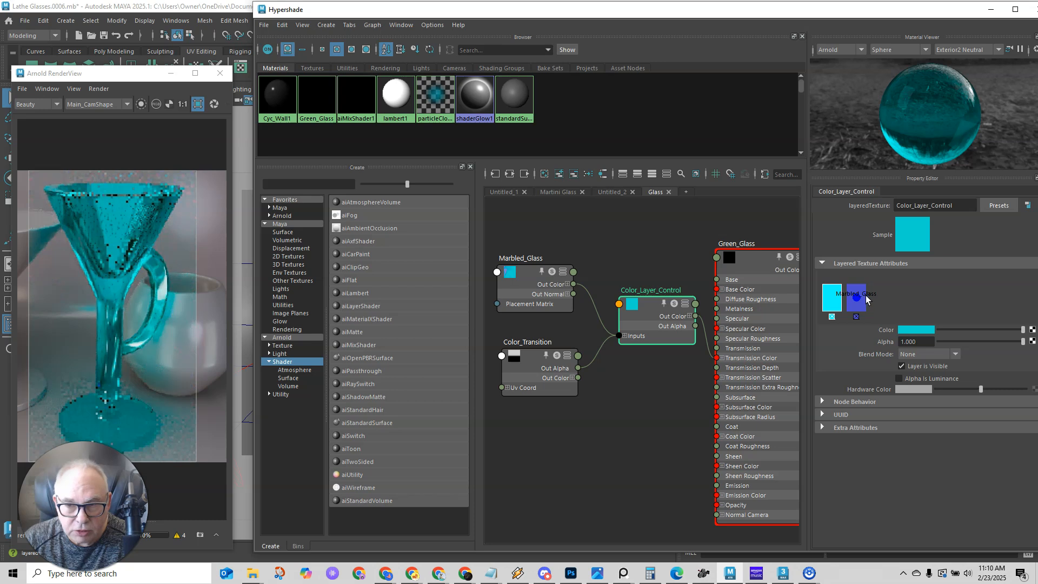
pyautogui.moveTo(830, 306); pyautogui.dragTo(879, 305, button='middle')
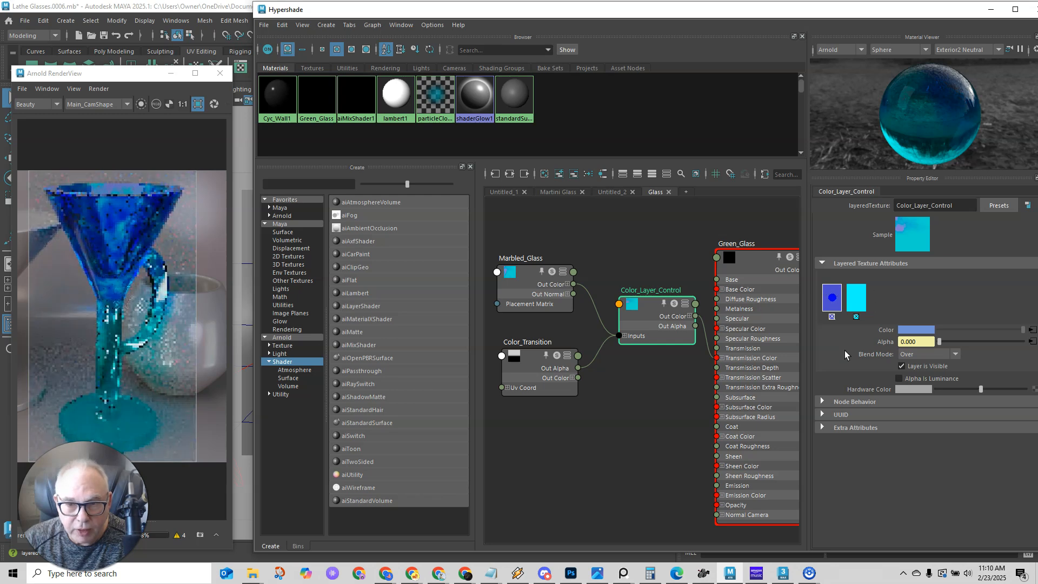
# Expand the Color_Layer_Control node's inputs to expose the marbled layer's color and alpha connections.
pyautogui.click(624, 336)
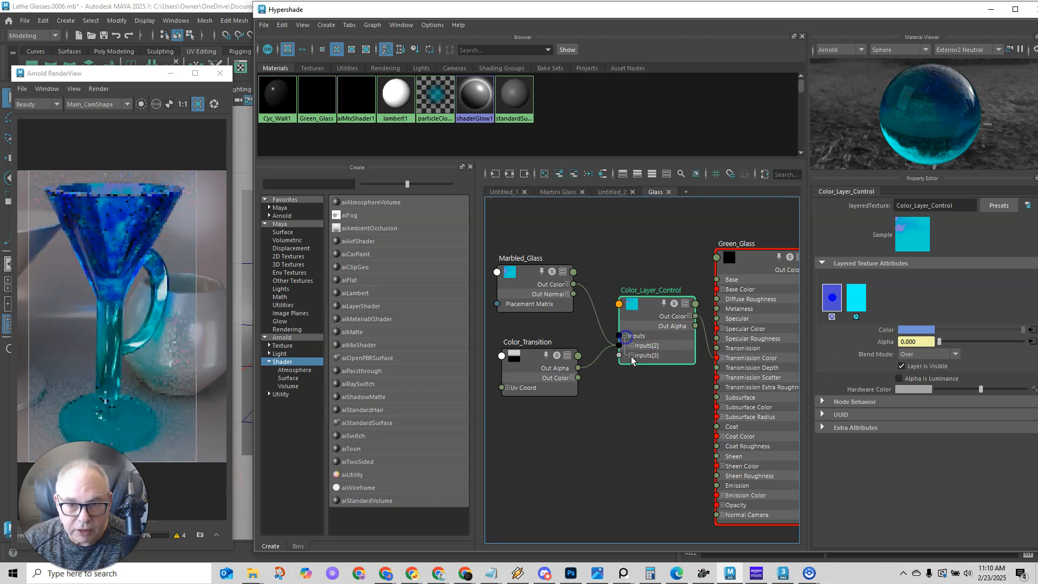
pyautogui.click(631, 345)
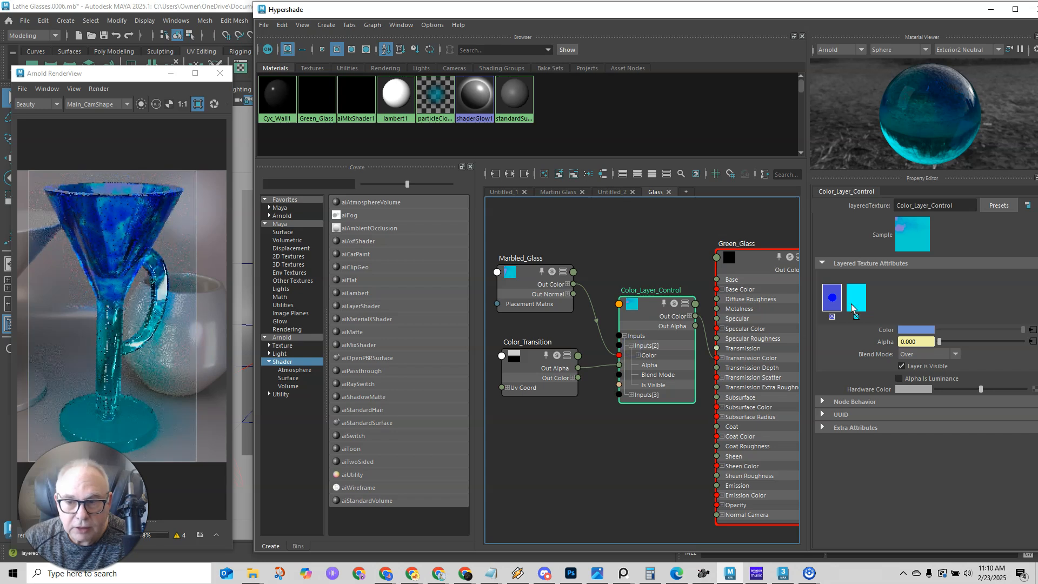
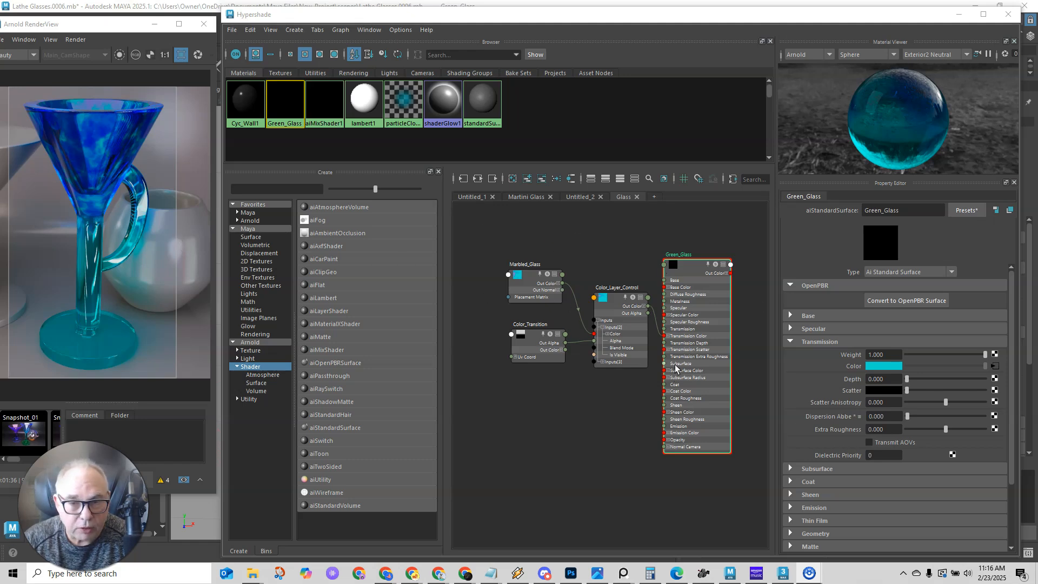
# Duplicate the whole Green_Glass shading network, including Marbled_Glass, Color_Transition and Color_Layer_Control.
pyautogui.moveTo(484, 228); pyautogui.dragTo(748, 494)
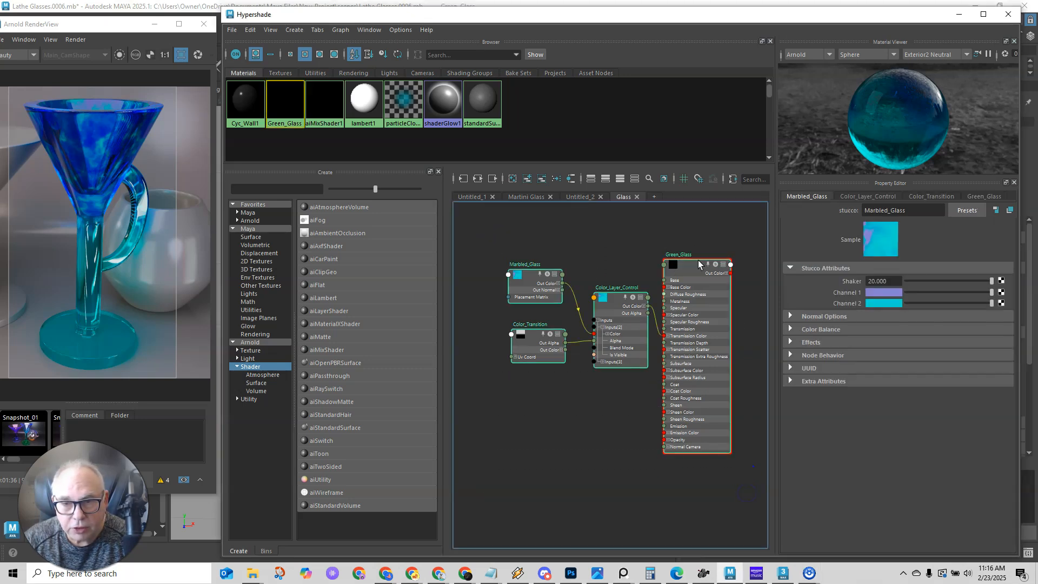
pyautogui.click(250, 30)
pyautogui.moveTo(325, 144)
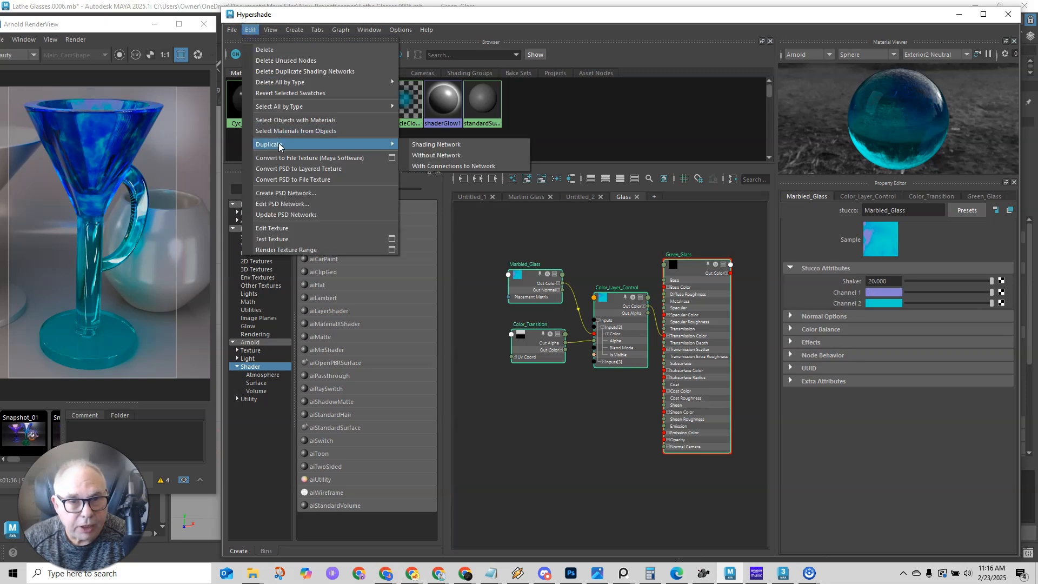
pyautogui.click(453, 144)
# Spread out the duplicated place2dTexture, ramp, layered texture and marbled texture nodes beside Green_Glass1 in the graph.
pyautogui.keyDown('alt'); pyautogui.moveTo(709, 243); pyautogui.dragTo(675, 254, button='middle'); pyautogui.keyUp('alt')
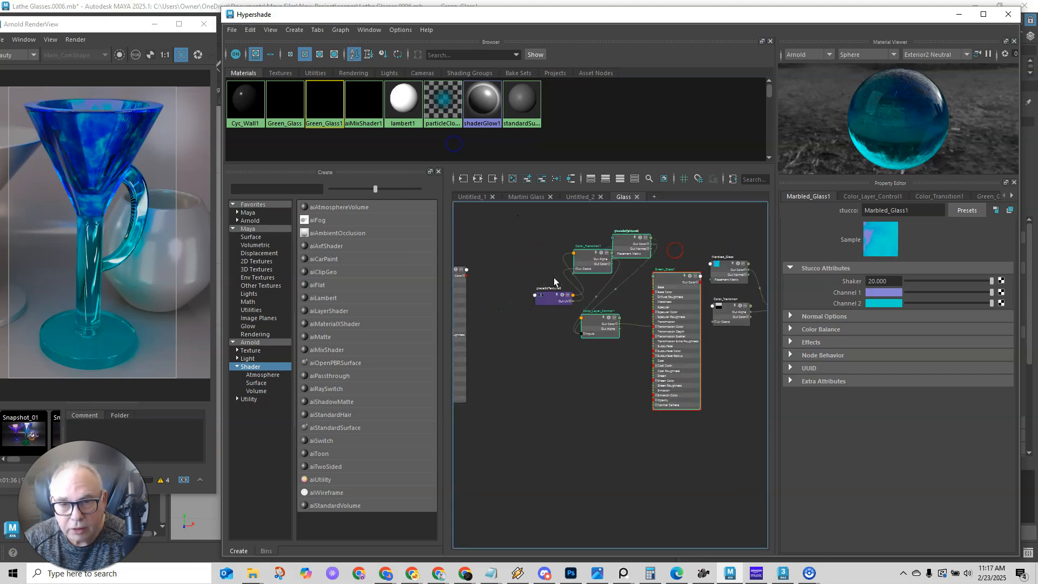
pyautogui.moveTo(562, 298); pyautogui.dragTo(526, 267)
pyautogui.moveTo(611, 264); pyautogui.dragTo(613, 342)
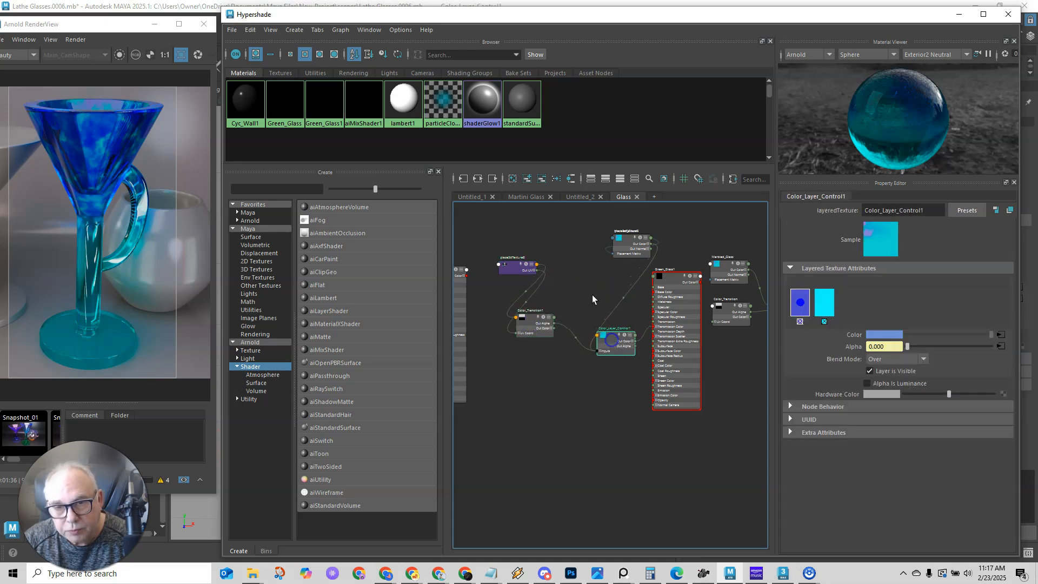
pyautogui.moveTo(635, 239); pyautogui.dragTo(565, 238)
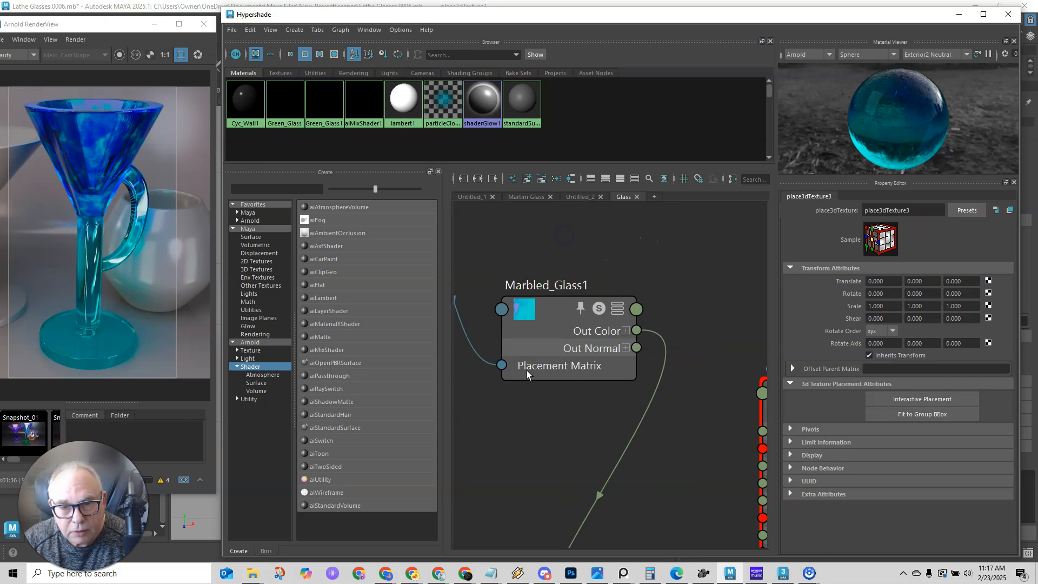
# Remove place3dTexture3 and place2dTexture8 from the graph view, and stack Marbled_Glass1 above Color_Transition1 beside Color_Layer_Control1.
pyautogui.scroll(-4, 539, 388)
pyautogui.keyDown('alt'); pyautogui.moveTo(538, 388); pyautogui.dragTo(629, 337, button='middle'); pyautogui.keyUp('alt')
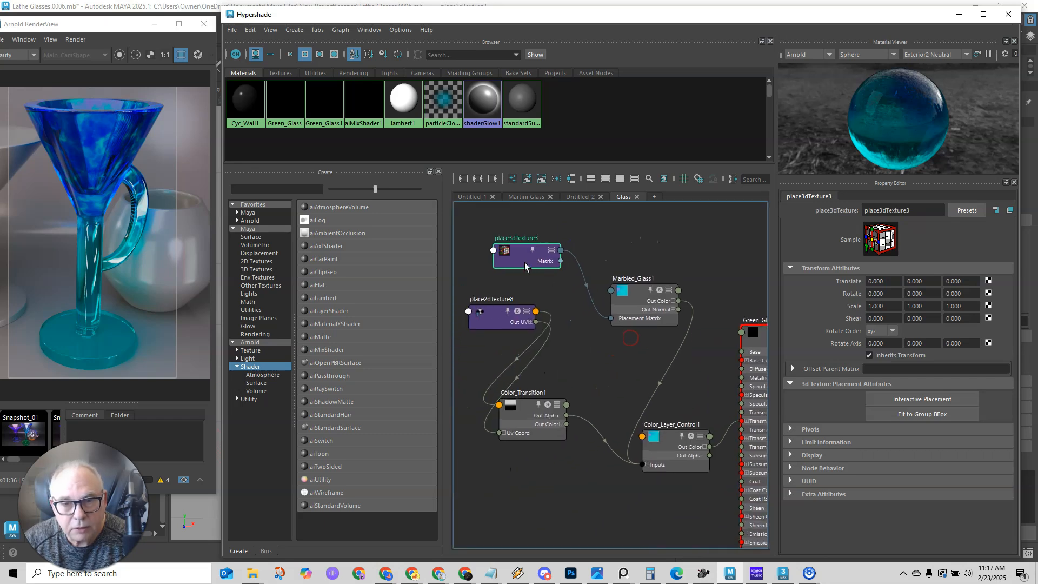
pyautogui.click(542, 178)
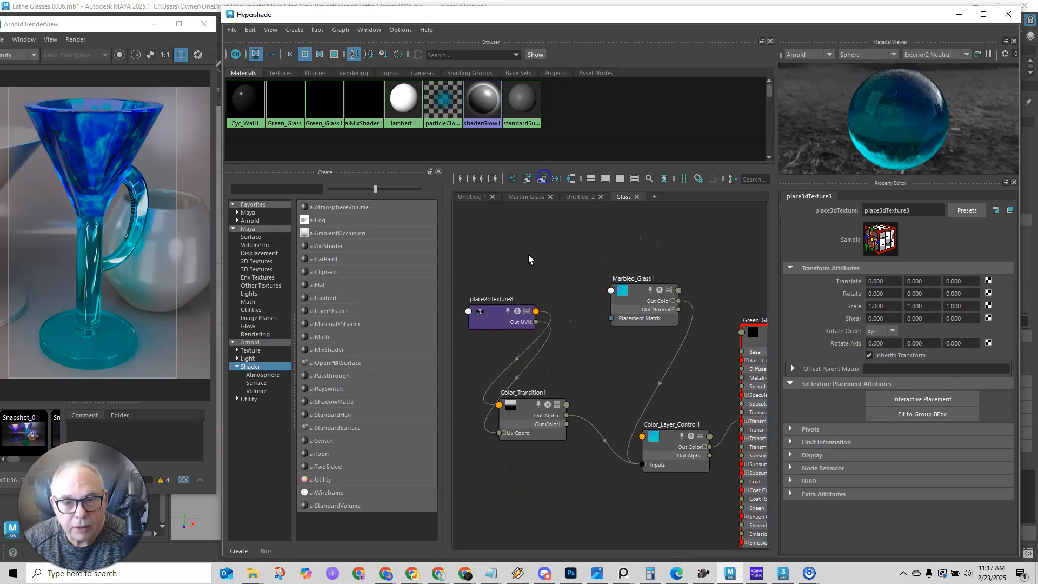
pyautogui.click(507, 313)
pyautogui.click(542, 179)
pyautogui.moveTo(645, 300); pyautogui.dragTo(579, 364)
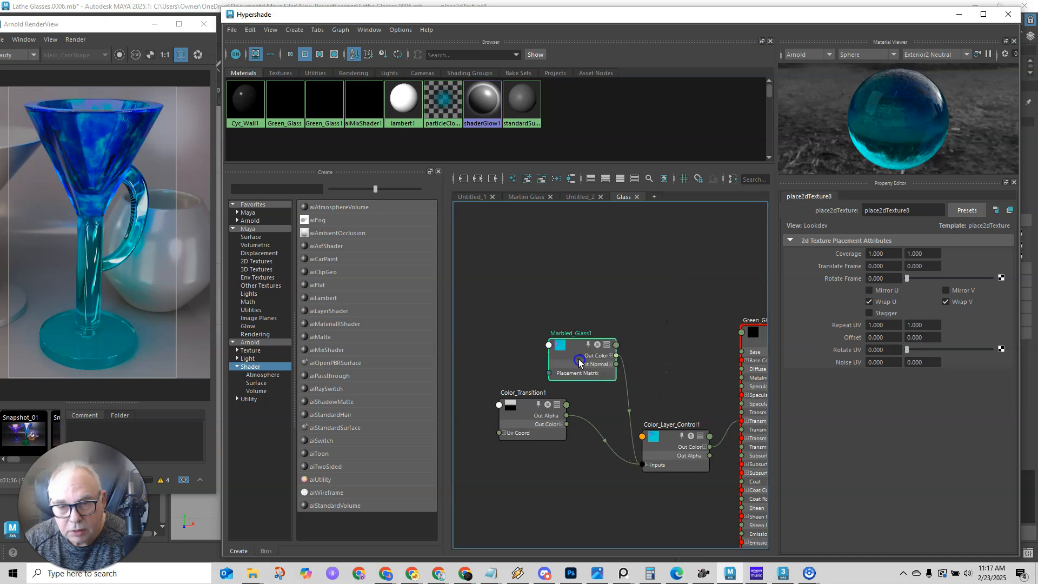
pyautogui.moveTo(528, 409); pyautogui.dragTo(570, 439)
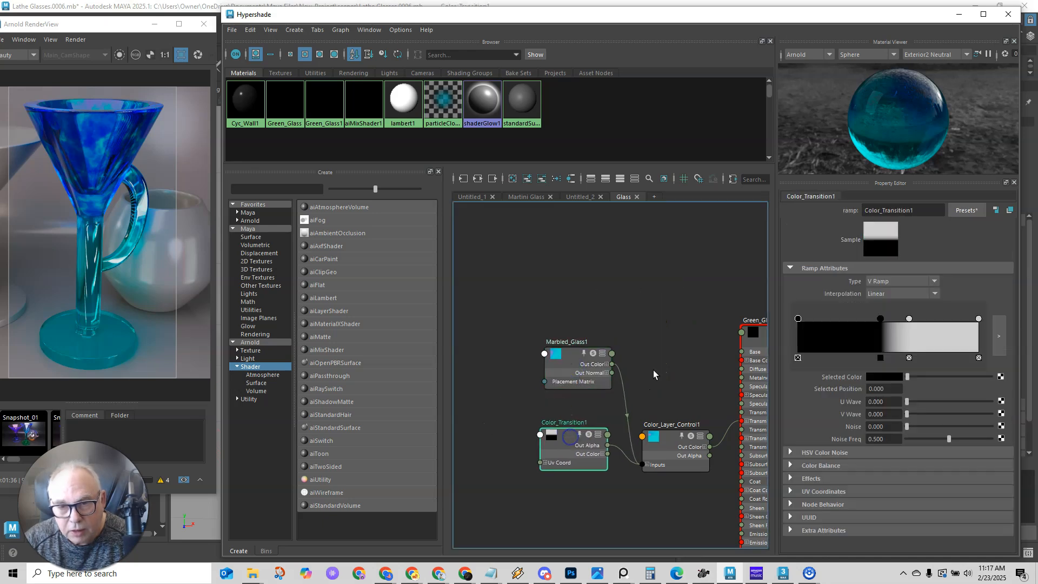
# Rename the duplicated glass material Green_Glass1 as Red_Glass1.
pyautogui.moveTo(653, 369); pyautogui.dragTo(563, 312, button='middle')
pyautogui.click(675, 280)
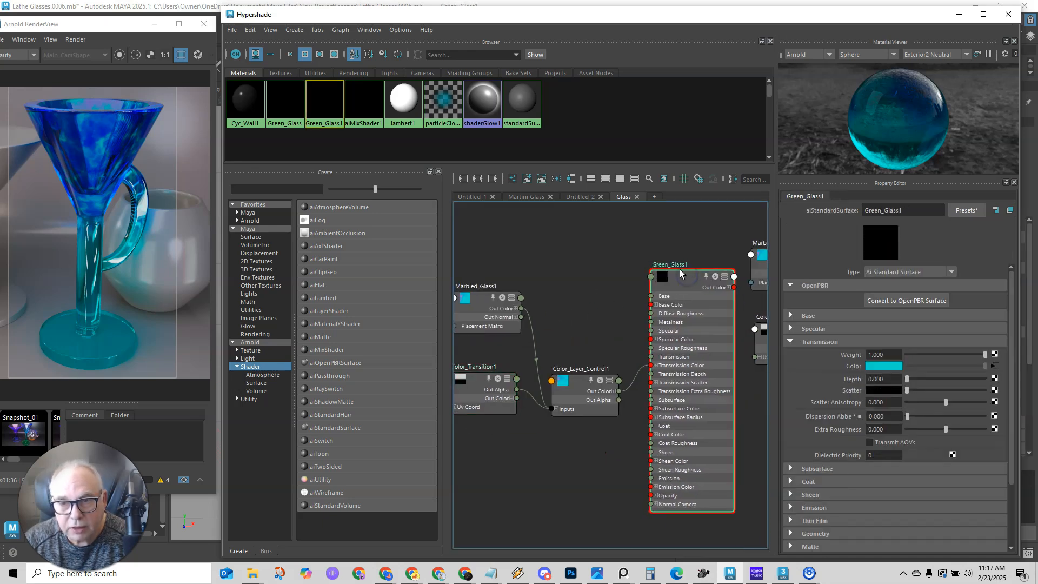
pyautogui.moveTo(882, 213); pyautogui.dragTo(846, 212)
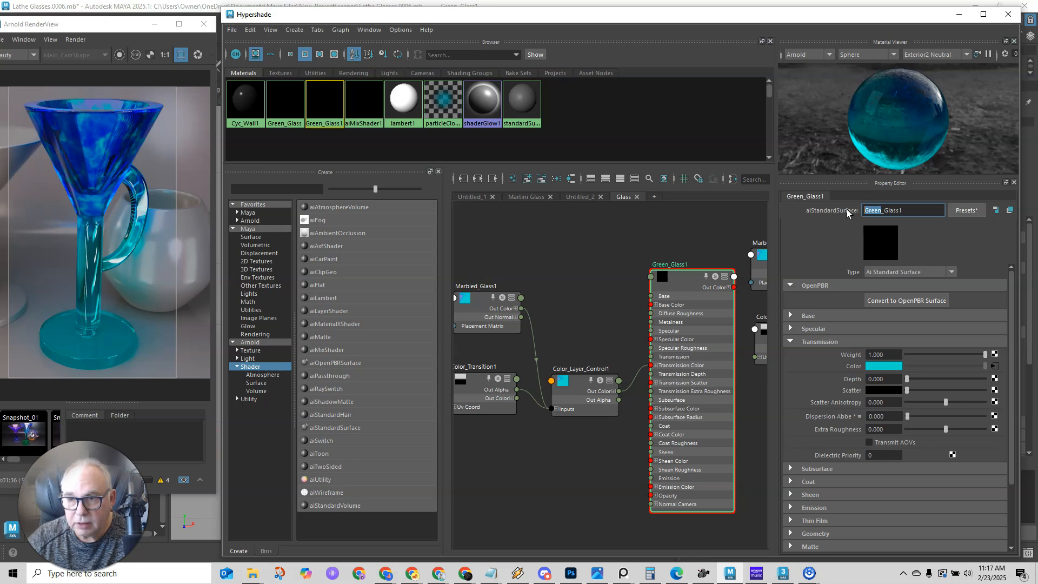
pyautogui.click(483, 301)
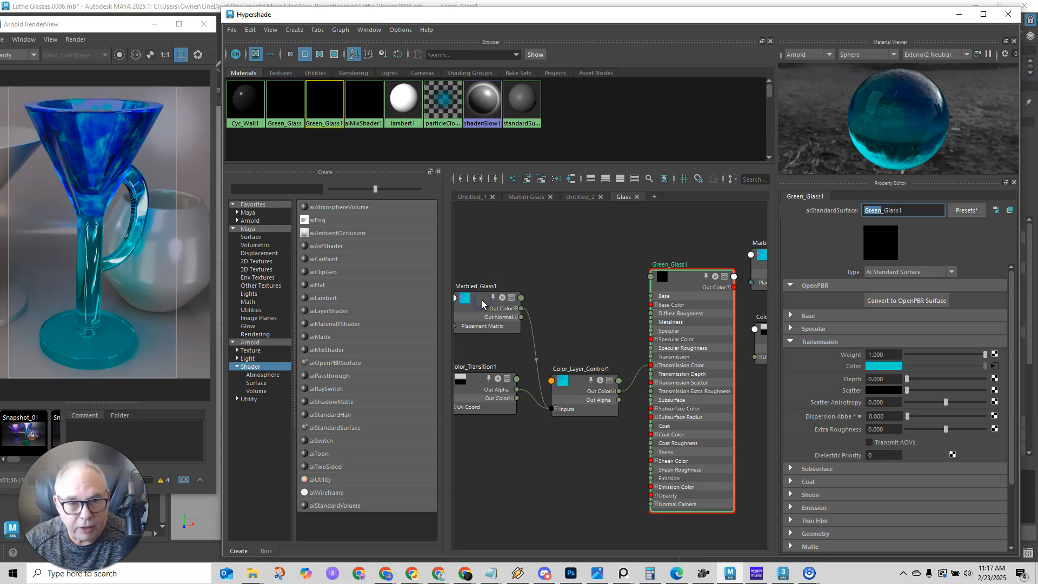
# Assign the Red_Glass1 material to the coffee cup in the scene.
pyautogui.moveTo(302, 17); pyautogui.dragTo(317, 23)
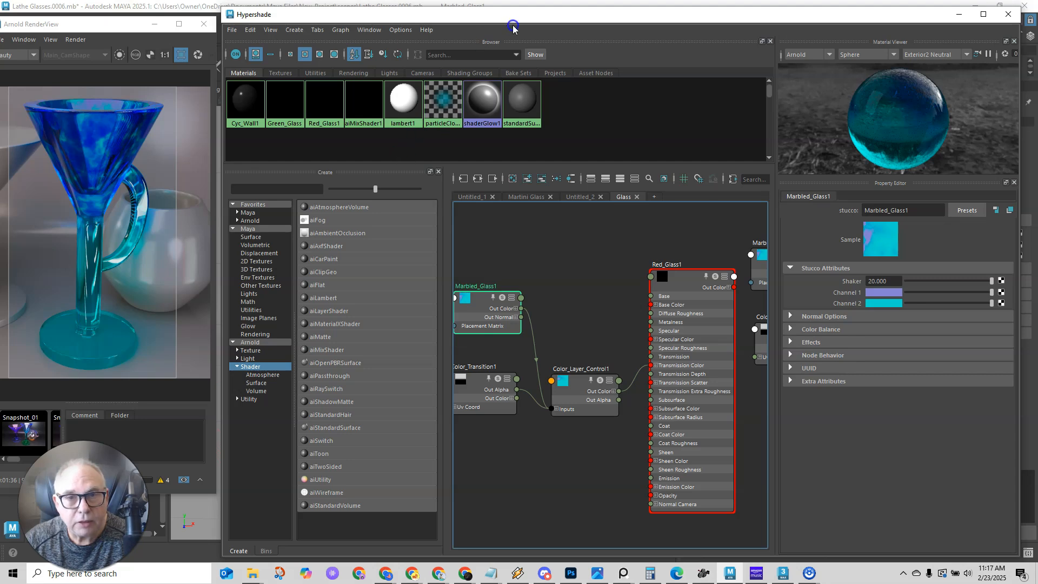
pyautogui.moveTo(547, 22); pyautogui.dragTo(505, 360)
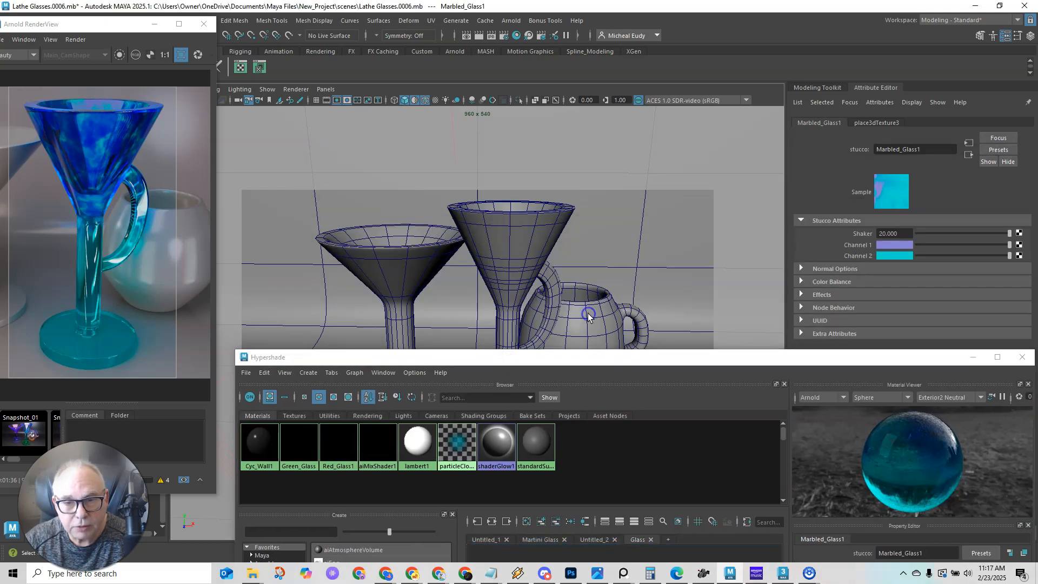
pyautogui.click(586, 332)
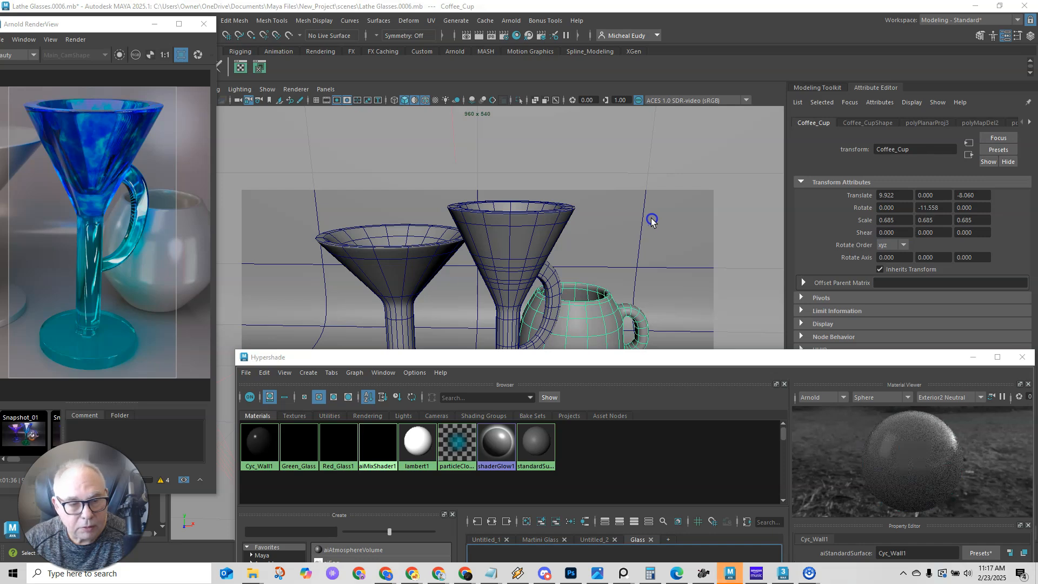
pyautogui.moveTo(641, 358); pyautogui.dragTo(636, 164)
pyautogui.moveTo(672, 366); pyautogui.dragTo(670, 338, button='right')
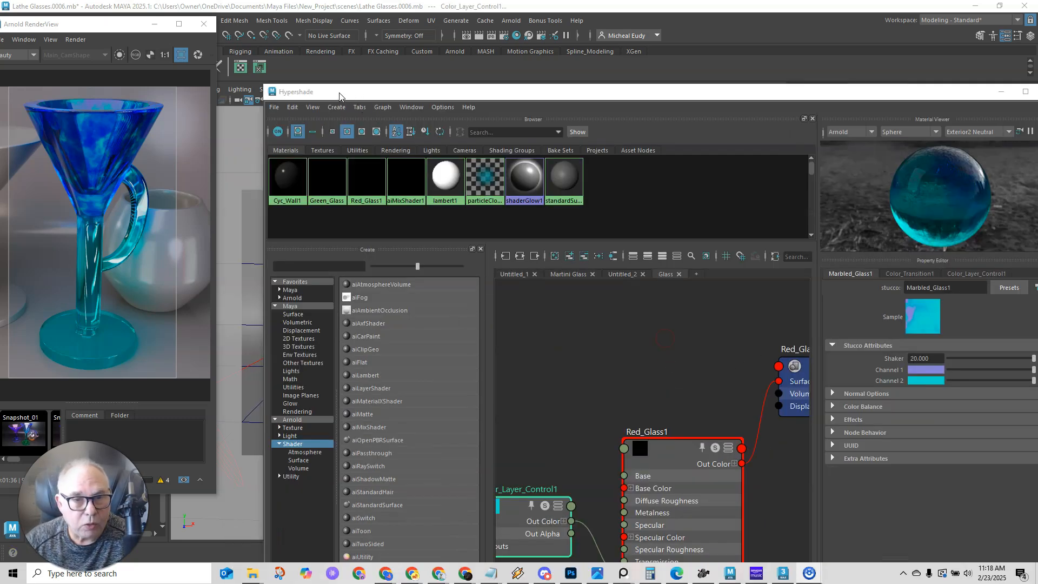
# Apply a planar UV projection to the coffee cup.
pyautogui.moveTo(340, 96); pyautogui.dragTo(832, 92)
pyautogui.click(572, 345)
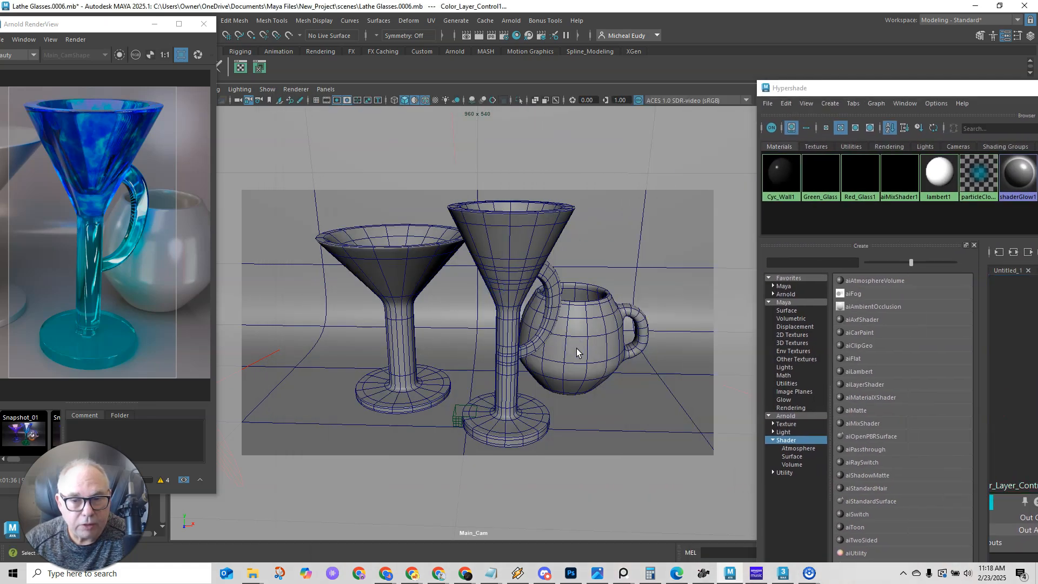
pyautogui.click(577, 353)
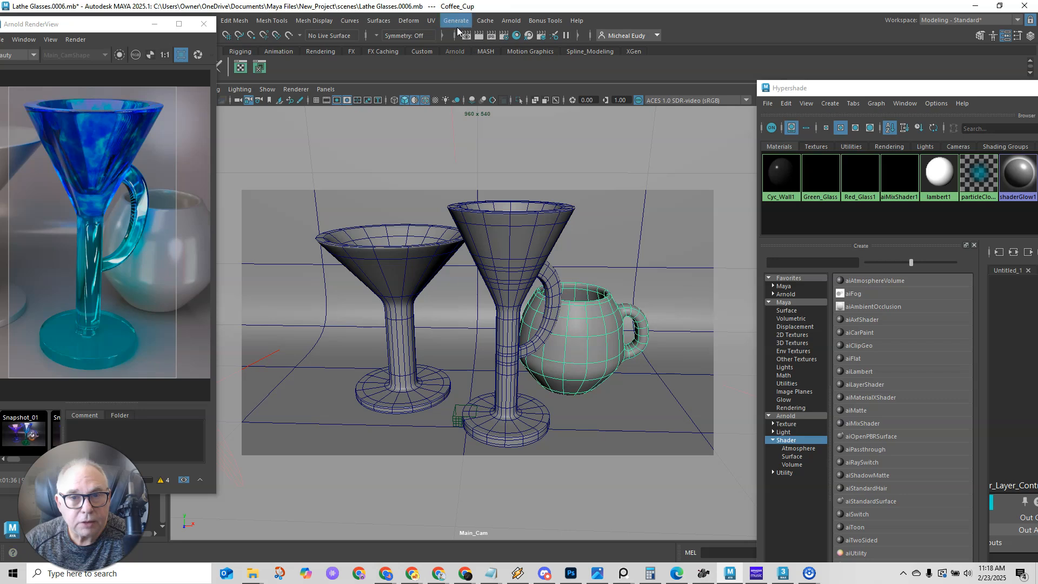
pyautogui.click(431, 20)
pyautogui.click(459, 145)
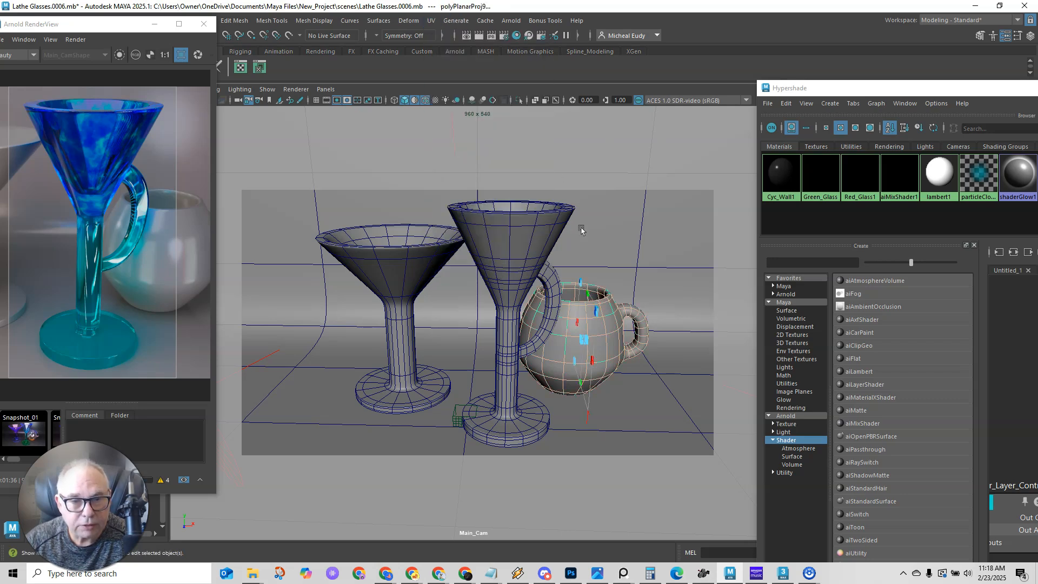
pyautogui.rightClick(562, 327)
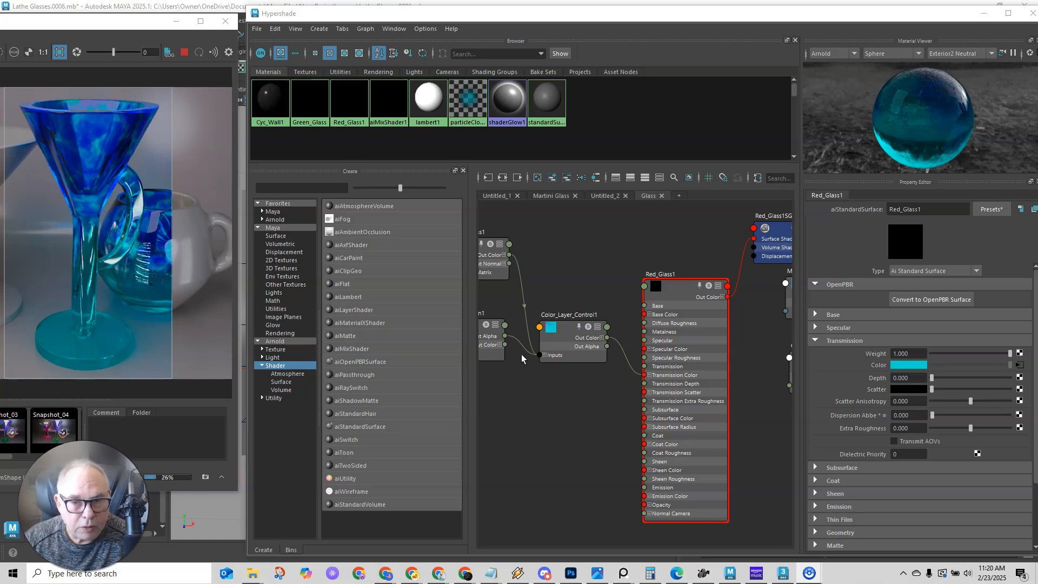
# Recolor the Marbled_Glass1 stucco texture with red for Channel 1 and yellow for Channel 2.
pyautogui.click(564, 328)
pyautogui.keyDown('alt'); pyautogui.moveTo(581, 281); pyautogui.dragTo(631, 307, button='middle'); pyautogui.keyUp('alt')
pyautogui.click(522, 279)
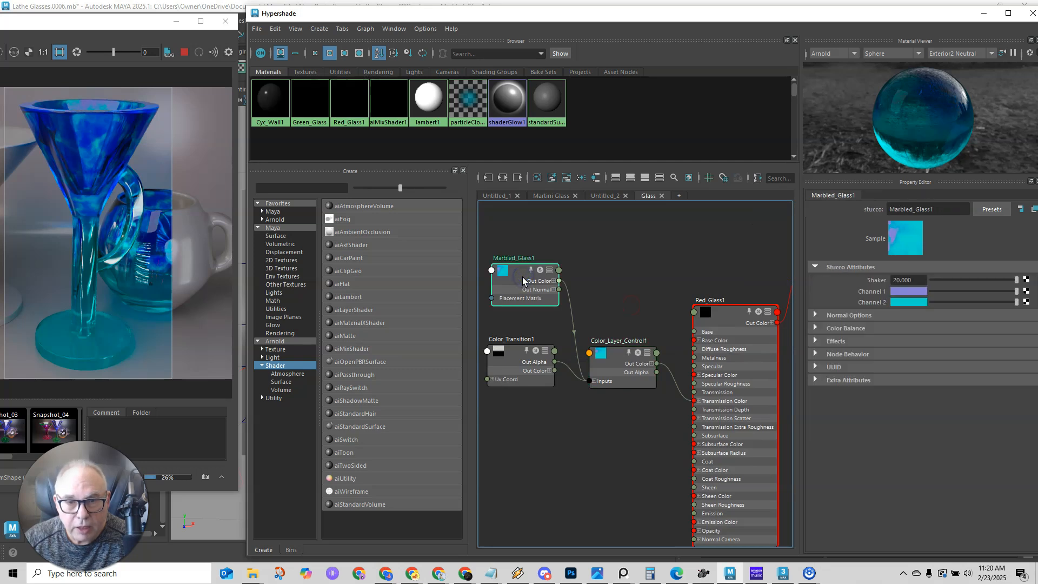
pyautogui.click(905, 290)
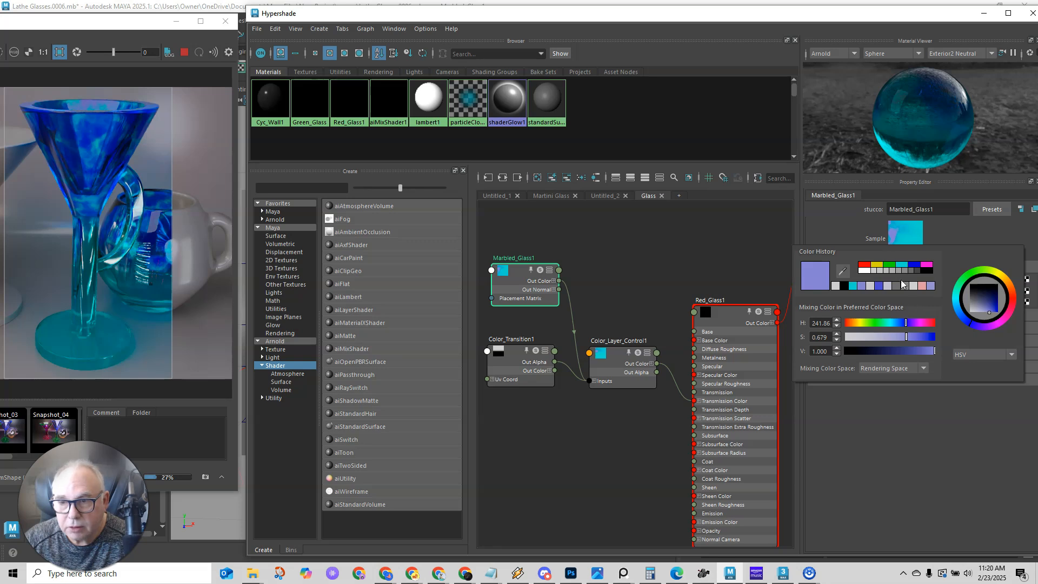
pyautogui.click(866, 266)
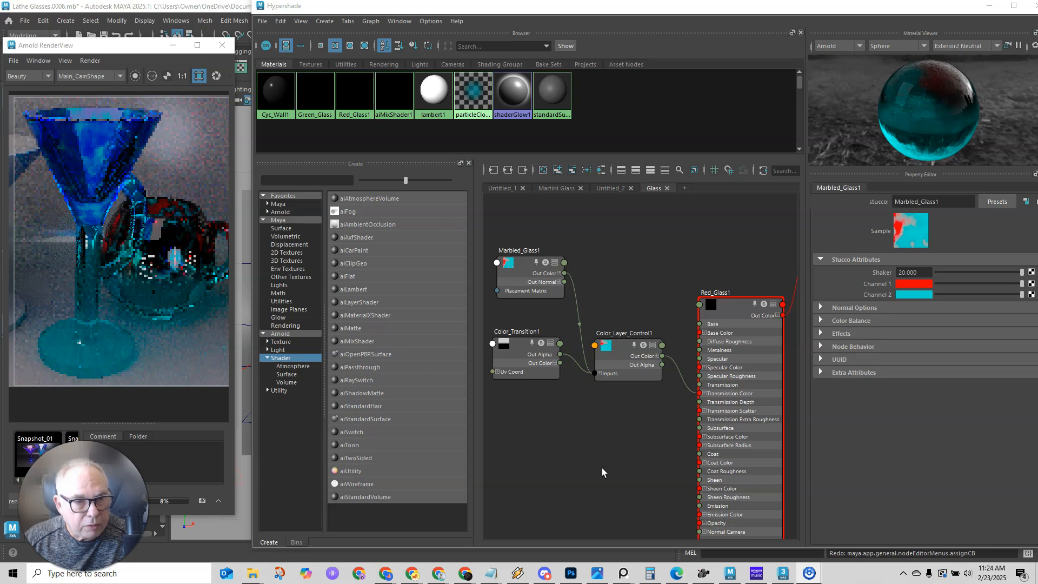
pyautogui.click(909, 294)
pyautogui.click(879, 267)
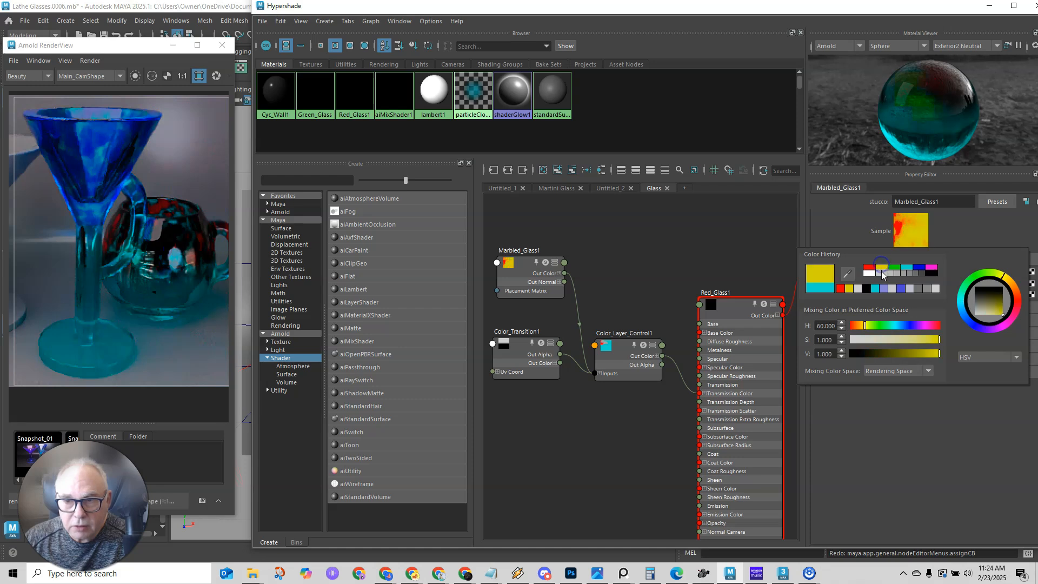
pyautogui.click(705, 265)
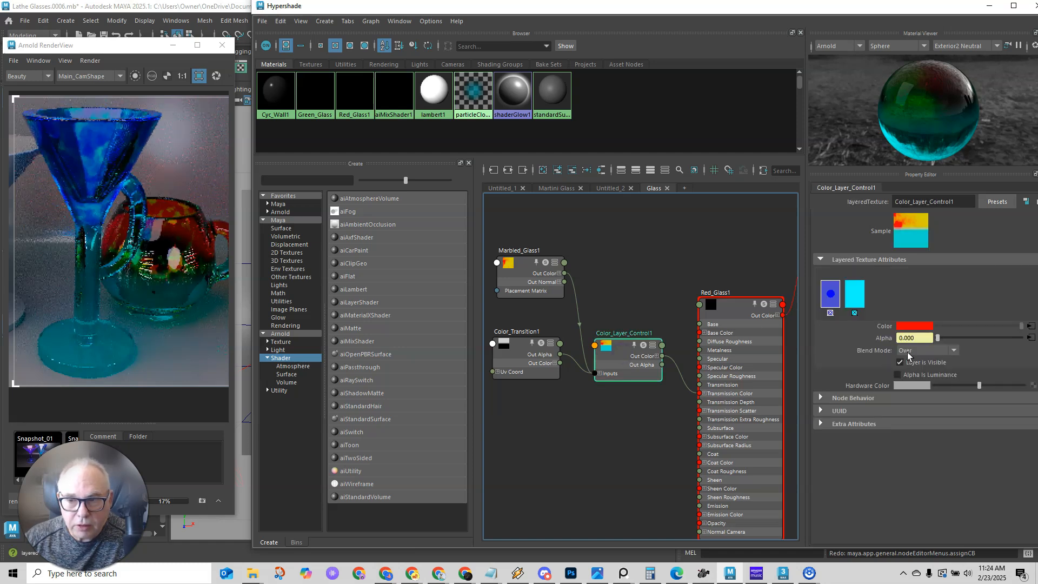
# Try red for the cyan base layer of Color_Layer_Control1, and settle on yellow as its color.
pyautogui.click(908, 327)
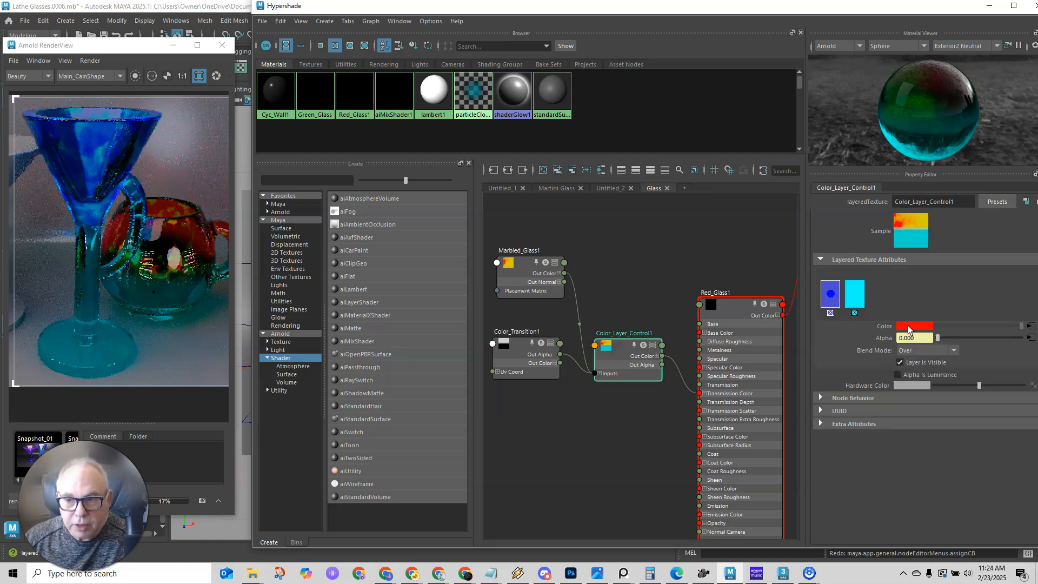
pyautogui.click(854, 295)
pyautogui.click(911, 327)
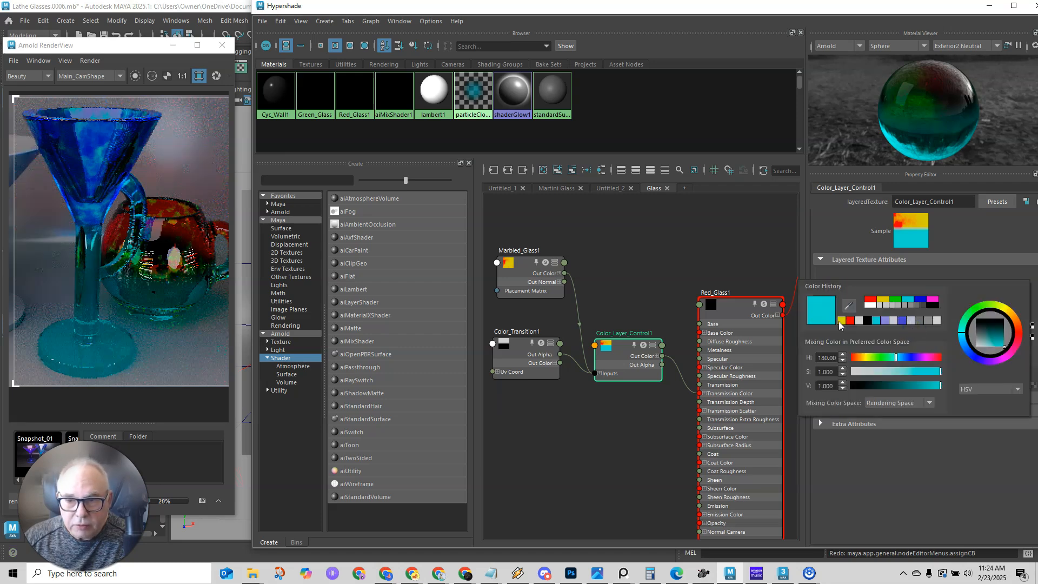
pyautogui.click(841, 320)
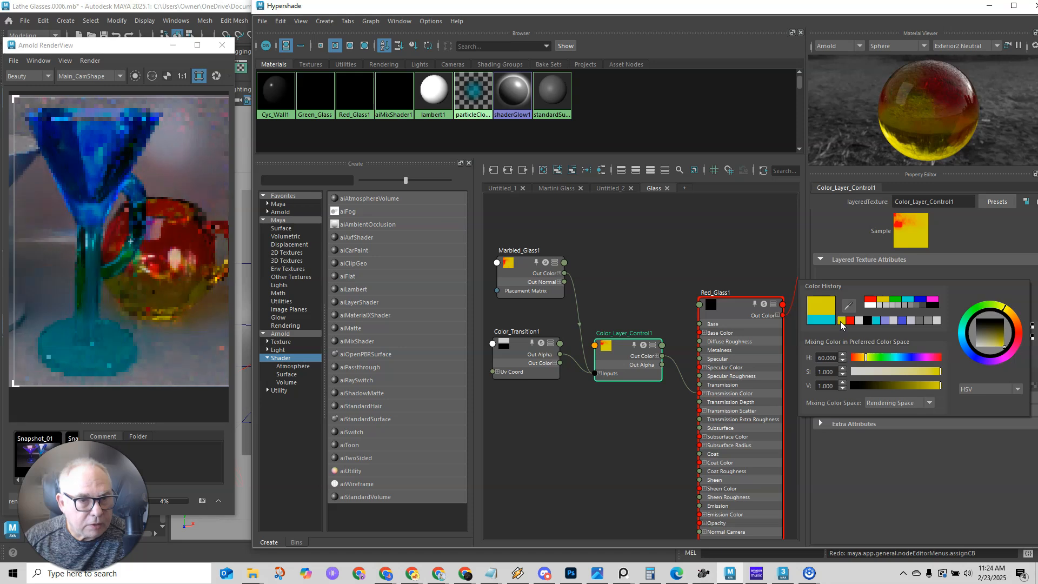
pyautogui.click(851, 322)
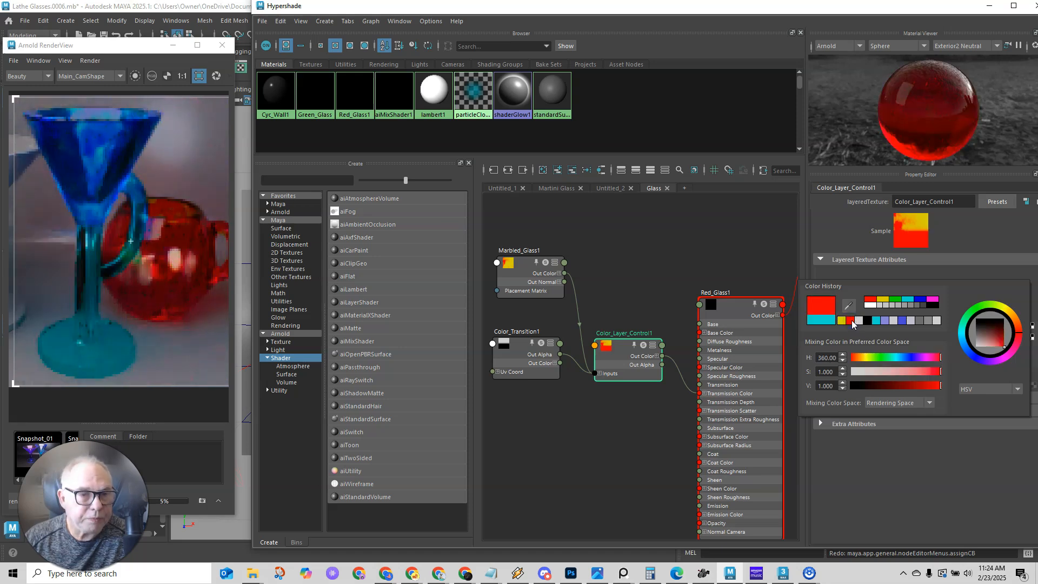
pyautogui.click(841, 321)
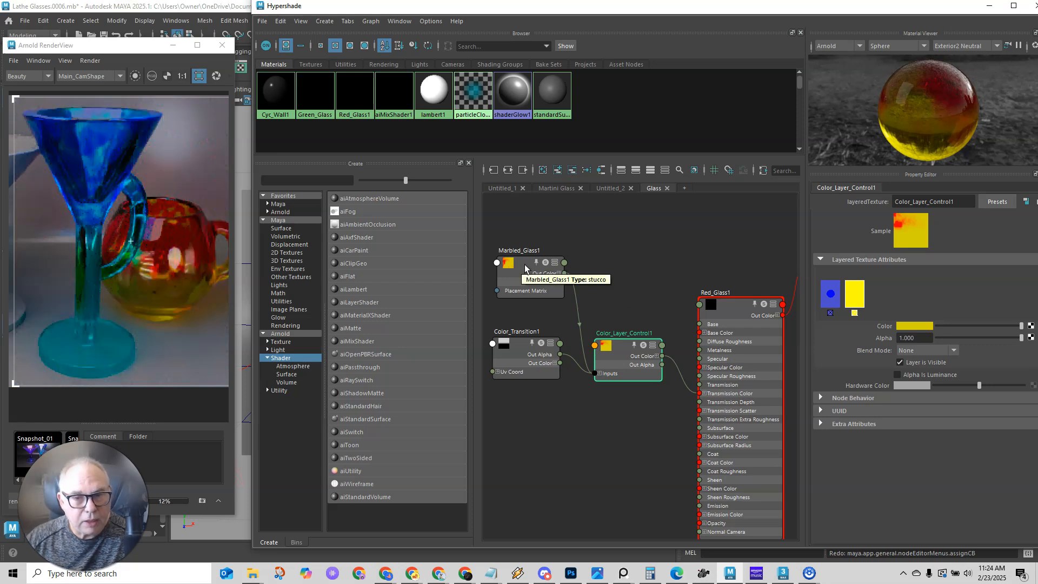
# Remove the Red_Glass1SG shading group node from the graph view.
pyautogui.click(523, 348)
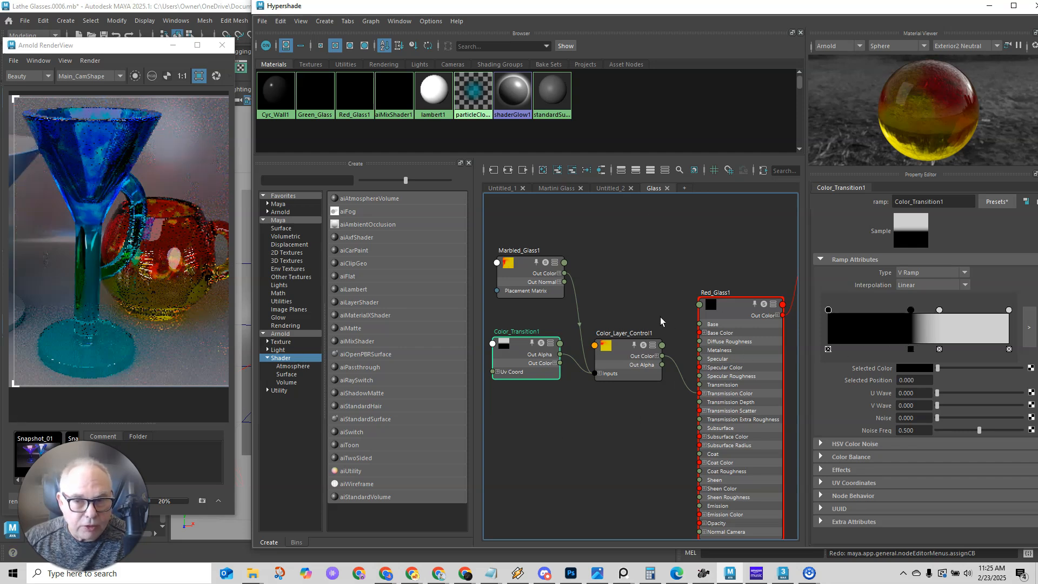
pyautogui.scroll(-3, 677, 319)
pyautogui.keyDown('alt'); pyautogui.moveTo(717, 285); pyautogui.dragTo(669, 286, button='middle'); pyautogui.keyUp('alt')
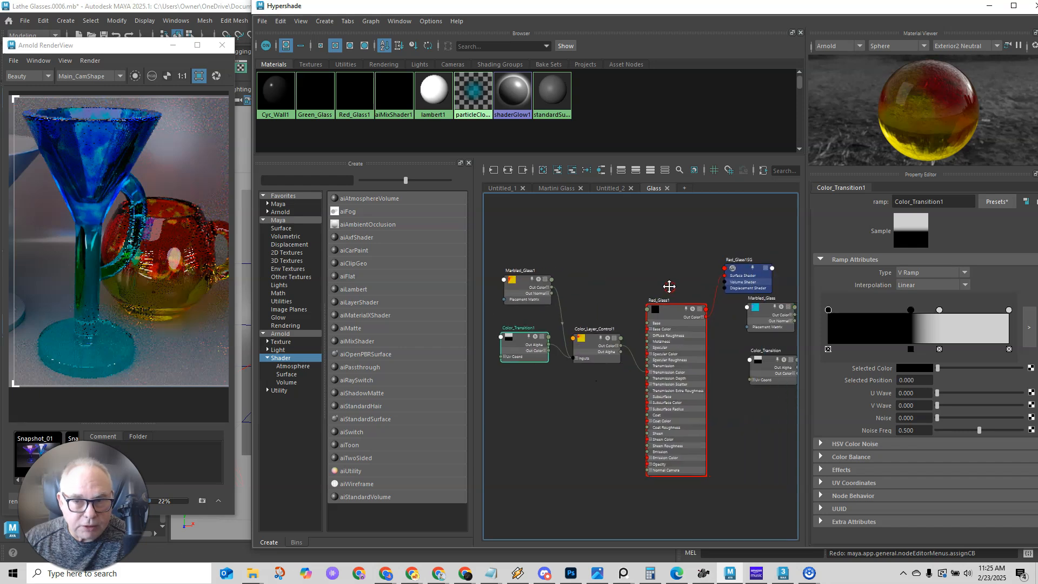
pyautogui.click(750, 279)
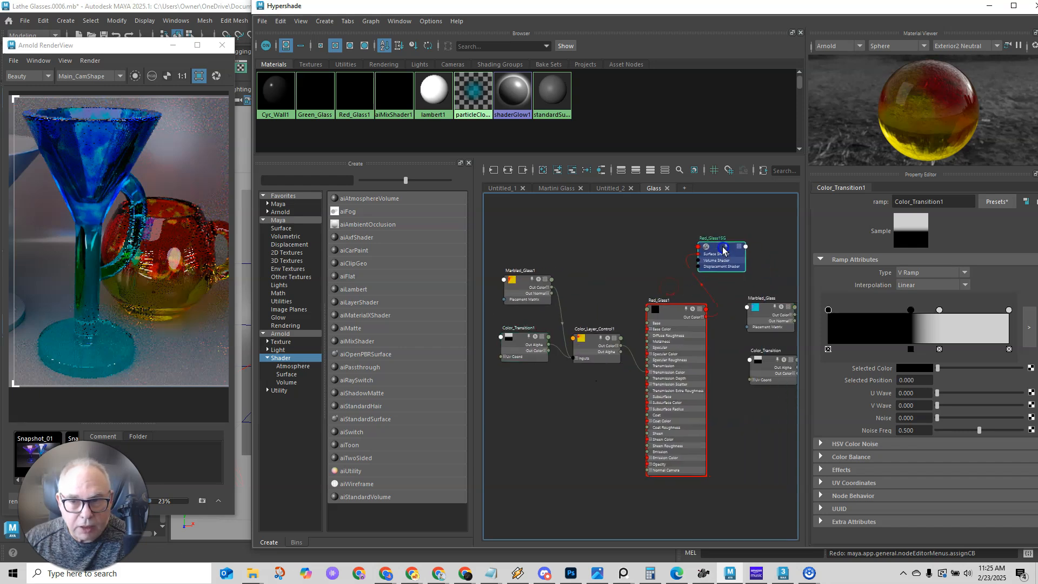
pyautogui.click(572, 169)
# Move Red_Glass1 higher in the graph, and shift it together with its marbled, transition and layer control nodes slightly upward.
pyautogui.moveTo(678, 311); pyautogui.dragTo(678, 277)
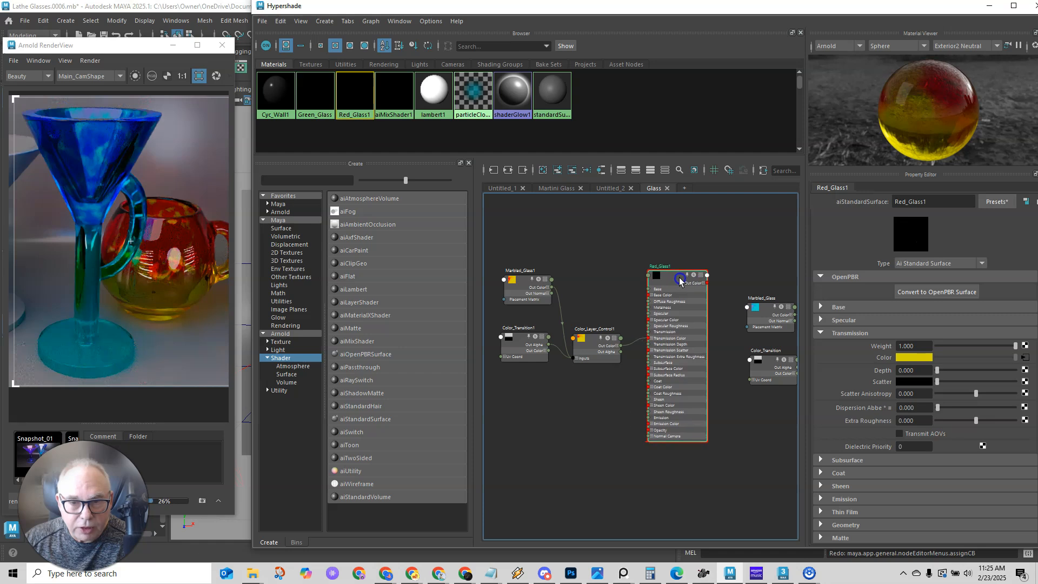
pyautogui.moveTo(502, 230); pyautogui.dragTo(672, 422)
pyautogui.moveTo(675, 281); pyautogui.dragTo(669, 258)
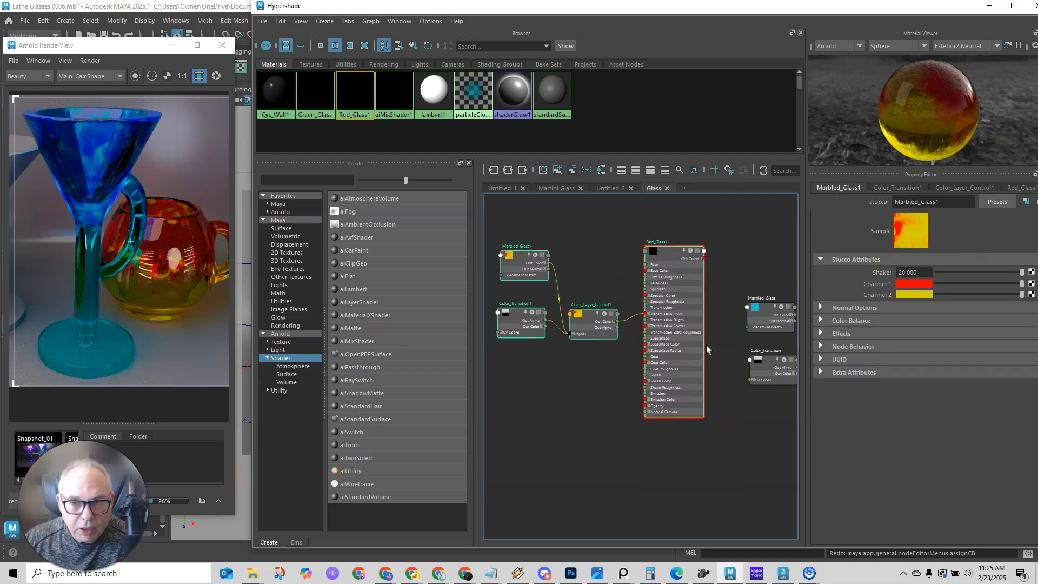
pyautogui.keyDown('alt'); pyautogui.moveTo(706, 345); pyautogui.dragTo(599, 389, button='middle'); pyautogui.keyUp('alt')
pyautogui.moveTo(546, 319); pyautogui.dragTo(625, 277, button='middle')
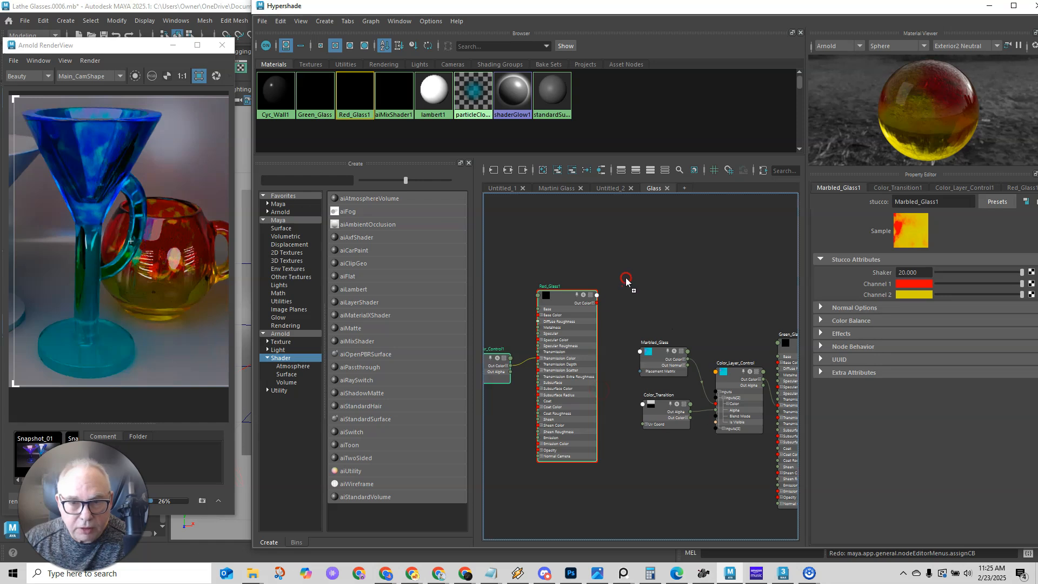
pyautogui.scroll(-1, 517, 306)
pyautogui.keyDown('alt'); pyautogui.moveTo(514, 310); pyautogui.dragTo(593, 280, button='middle'); pyautogui.keyUp('alt')
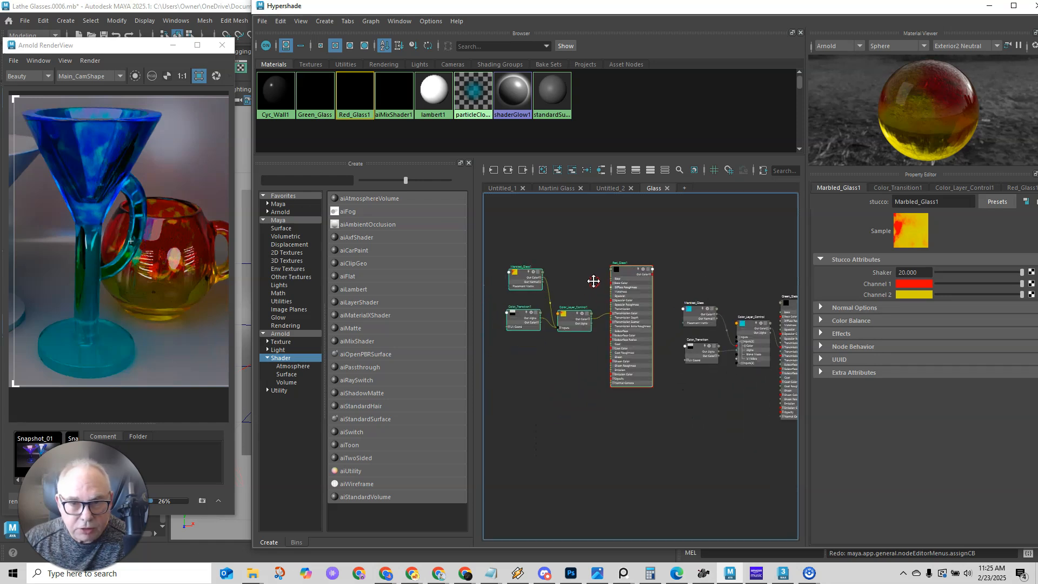
pyautogui.scroll(2, 593, 279)
pyautogui.keyDown('alt'); pyautogui.moveTo(576, 317); pyautogui.dragTo(593, 297, button='middle'); pyautogui.keyUp('alt')
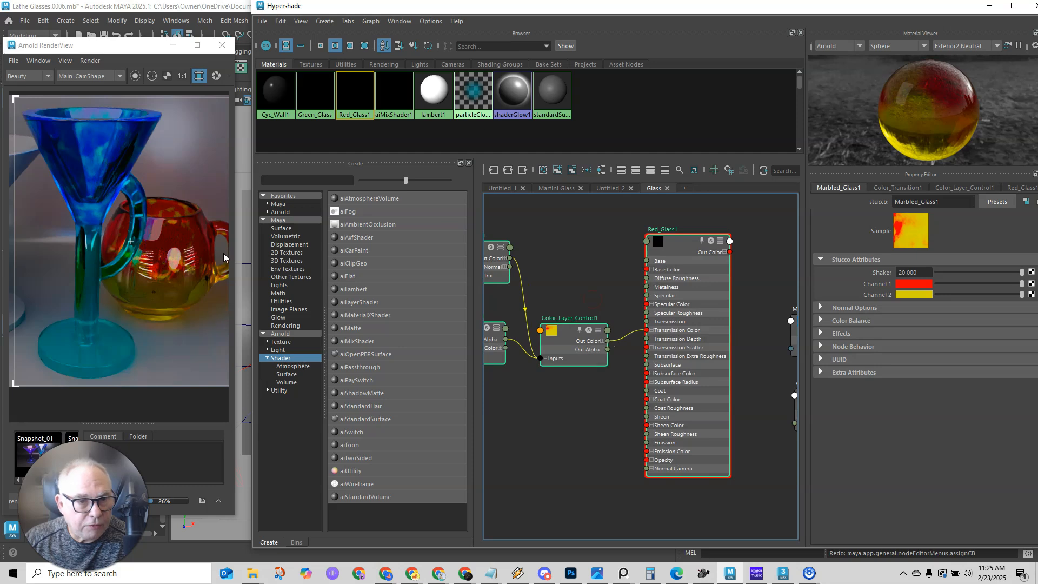